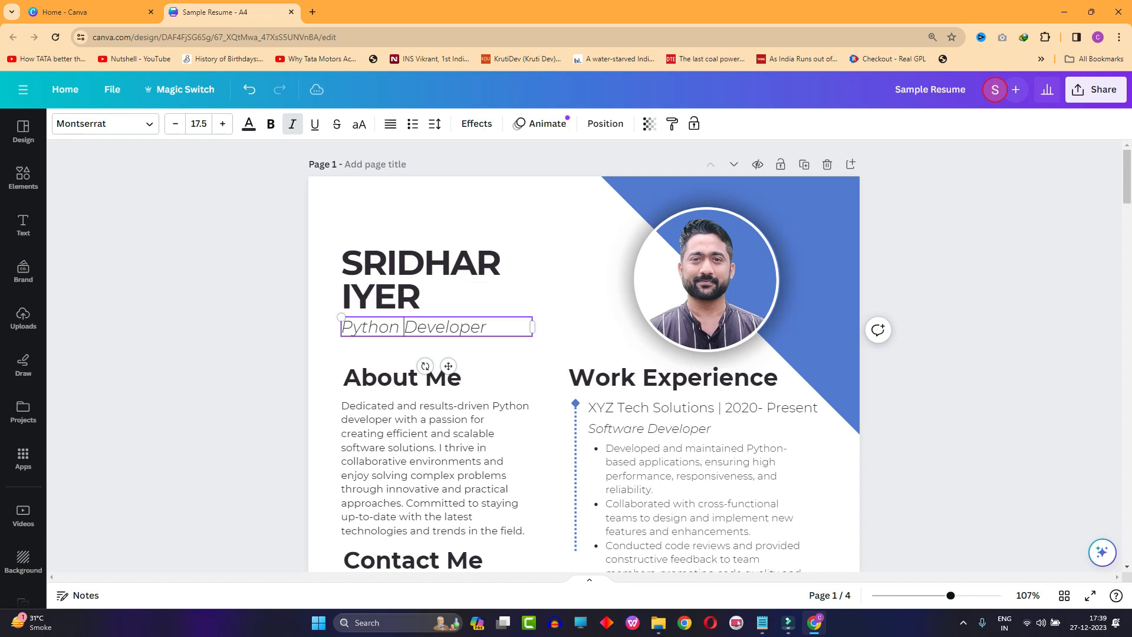
pyautogui.click(557, 319)
pyautogui.click(277, 321)
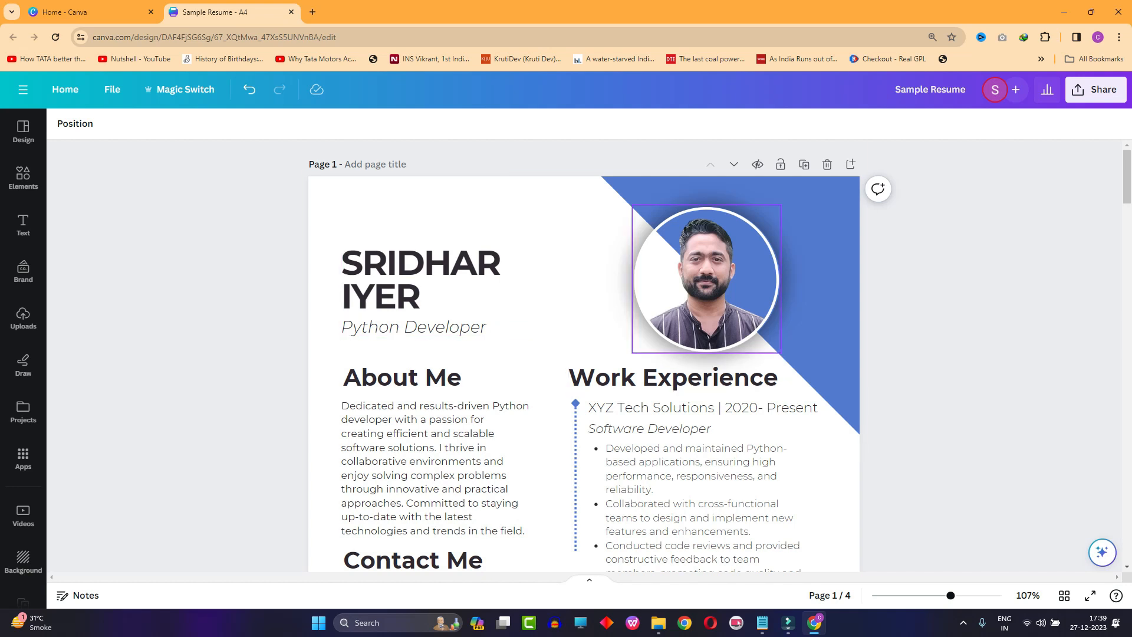
pyautogui.scroll(-1, 583, 354)
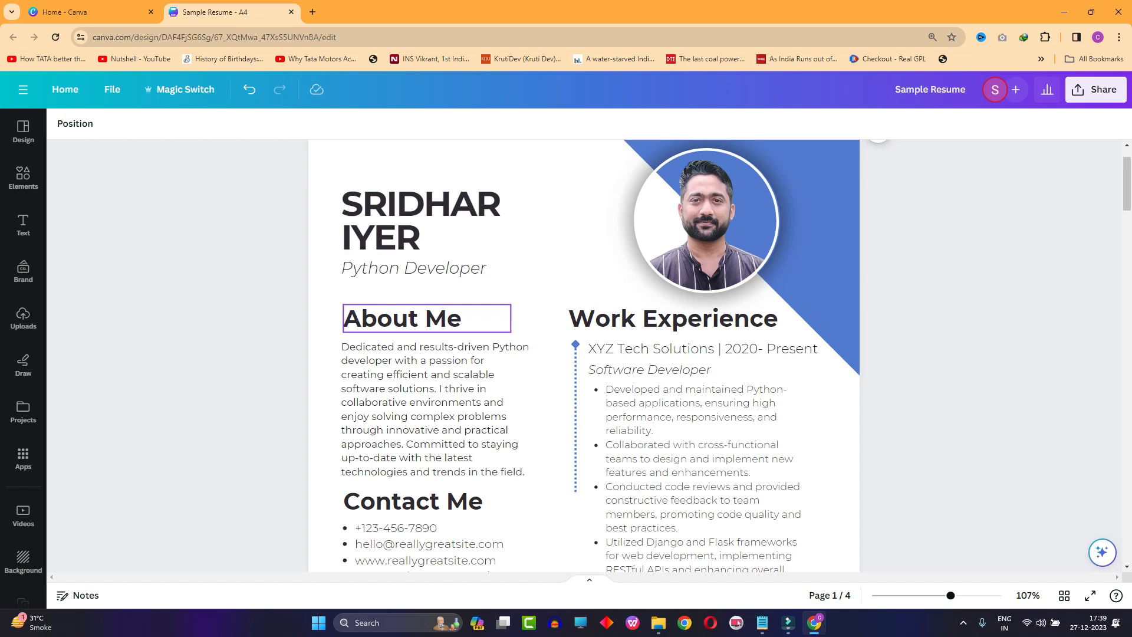
# - Cycle the About Me paragraph's alignment through centred and justified, and return it to left-aligned
pyautogui.click(435, 408)
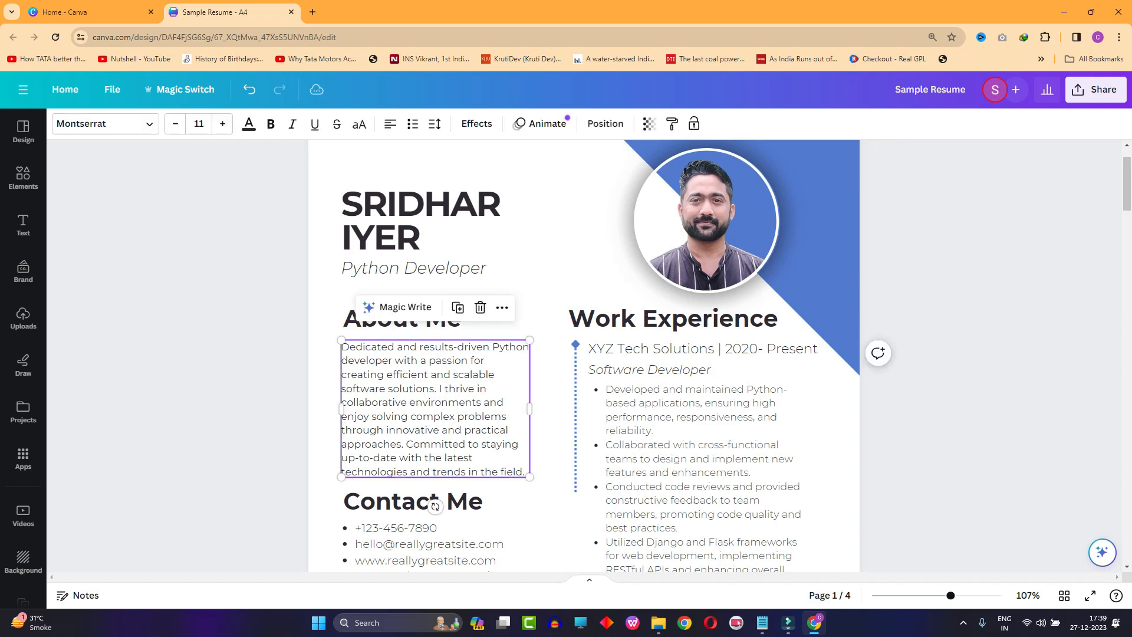
pyautogui.scroll(1, 435, 408)
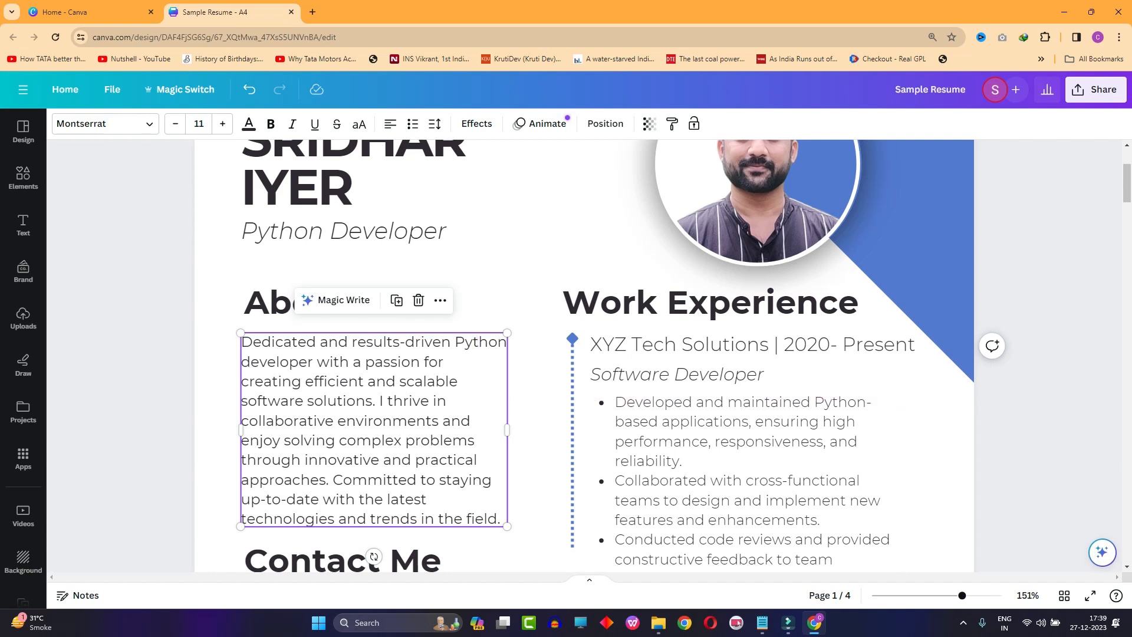
pyautogui.press('Escape')
pyautogui.click(374, 430)
pyautogui.click(390, 123)
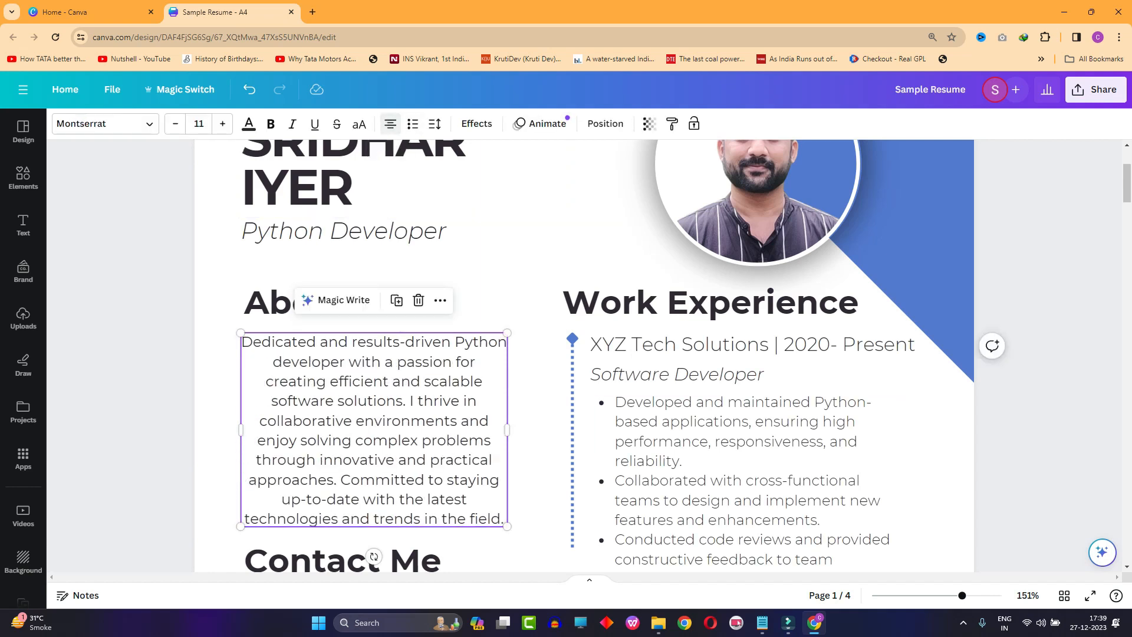
pyautogui.click(390, 123)
pyautogui.click(390, 123)
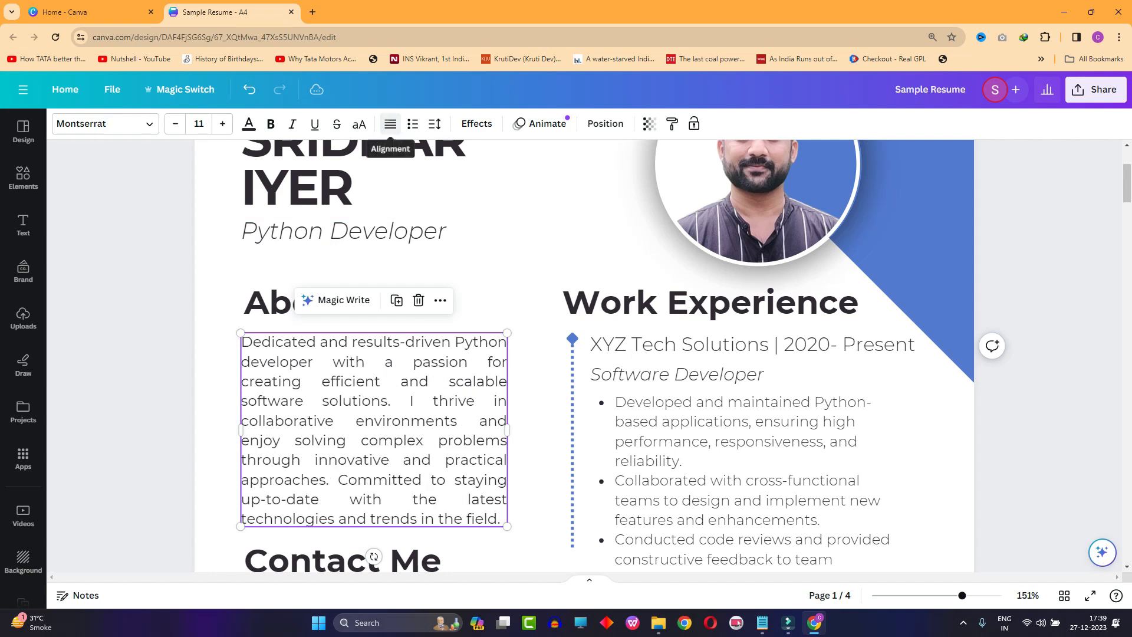
pyautogui.click(390, 123)
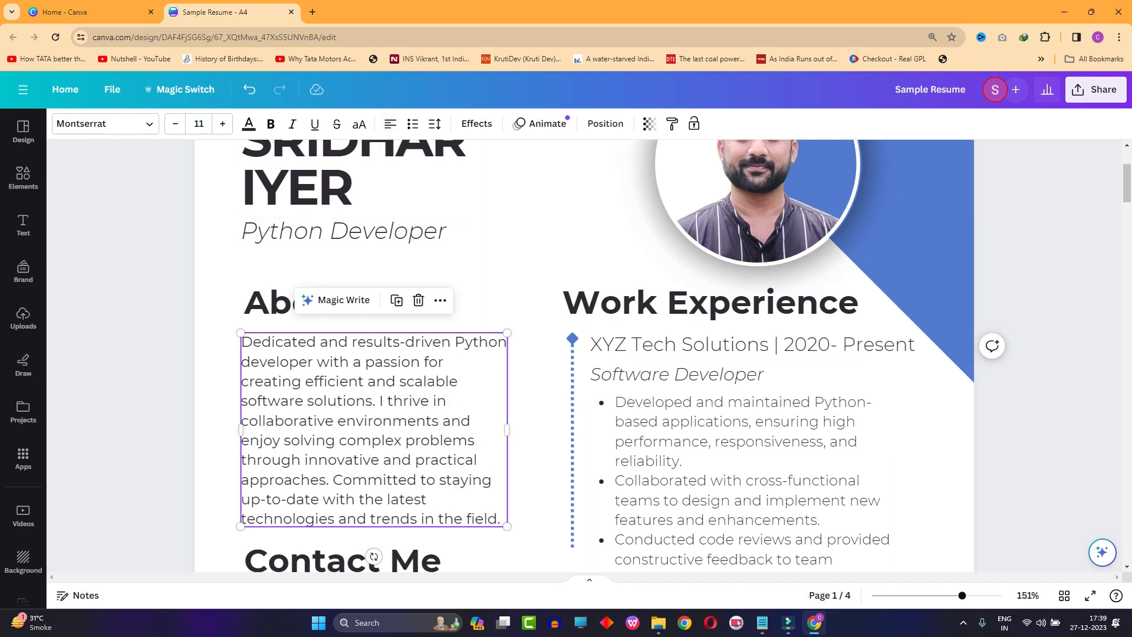
pyautogui.press('Escape')
# - Examine the contact list under Contact Me, highlighting all entries and the domain part of the email address
pyautogui.scroll(-4, 353, 330)
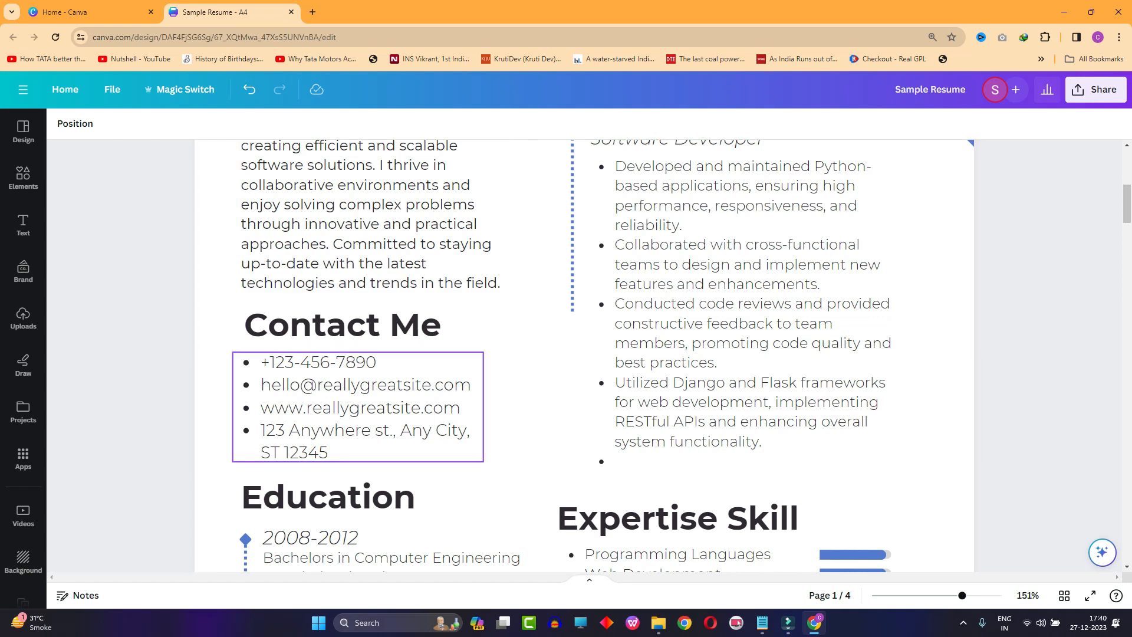
pyautogui.click(354, 454)
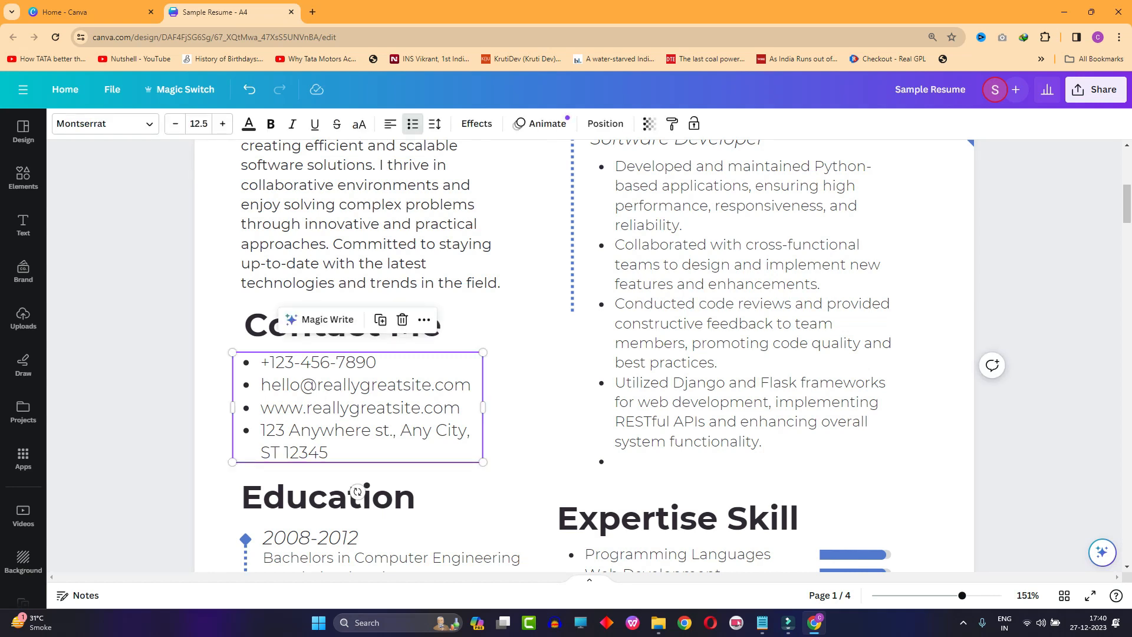
pyautogui.doubleClick(354, 451)
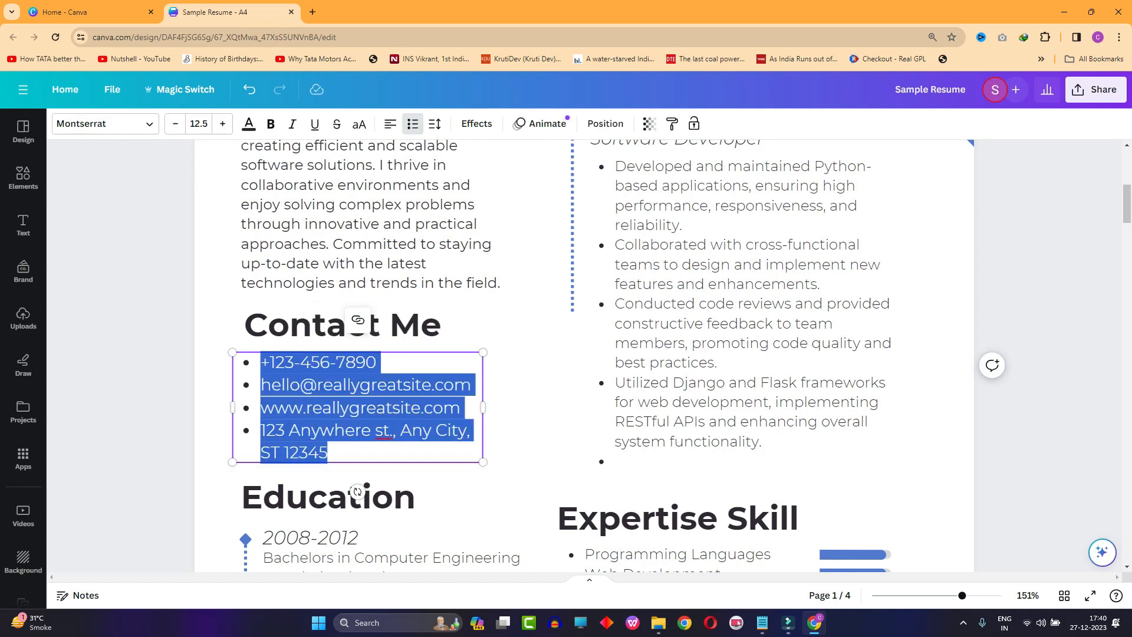
pyautogui.click(472, 384)
pyautogui.moveTo(472, 385); pyautogui.dragTo(316, 384)
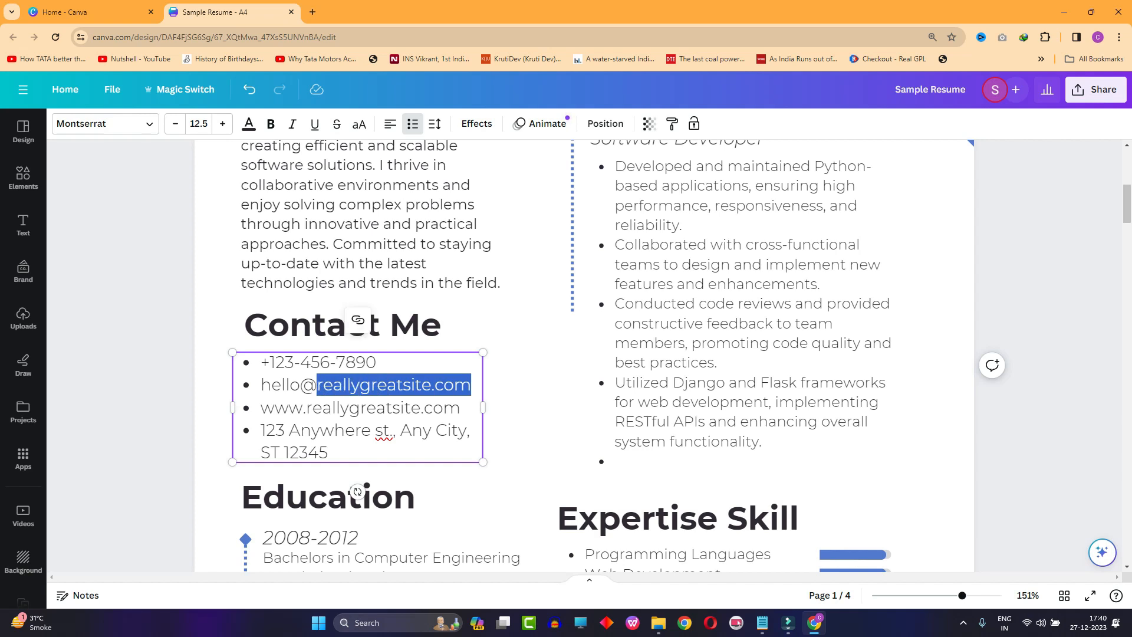
pyautogui.press('Escape')
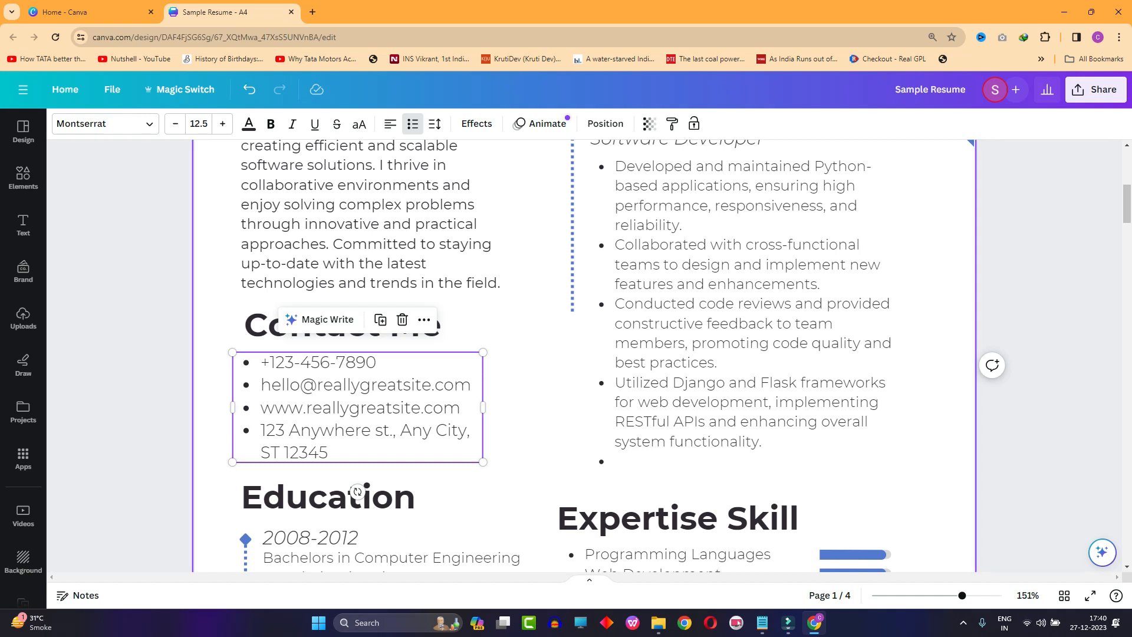
pyautogui.click(366, 408)
pyautogui.click(526, 406)
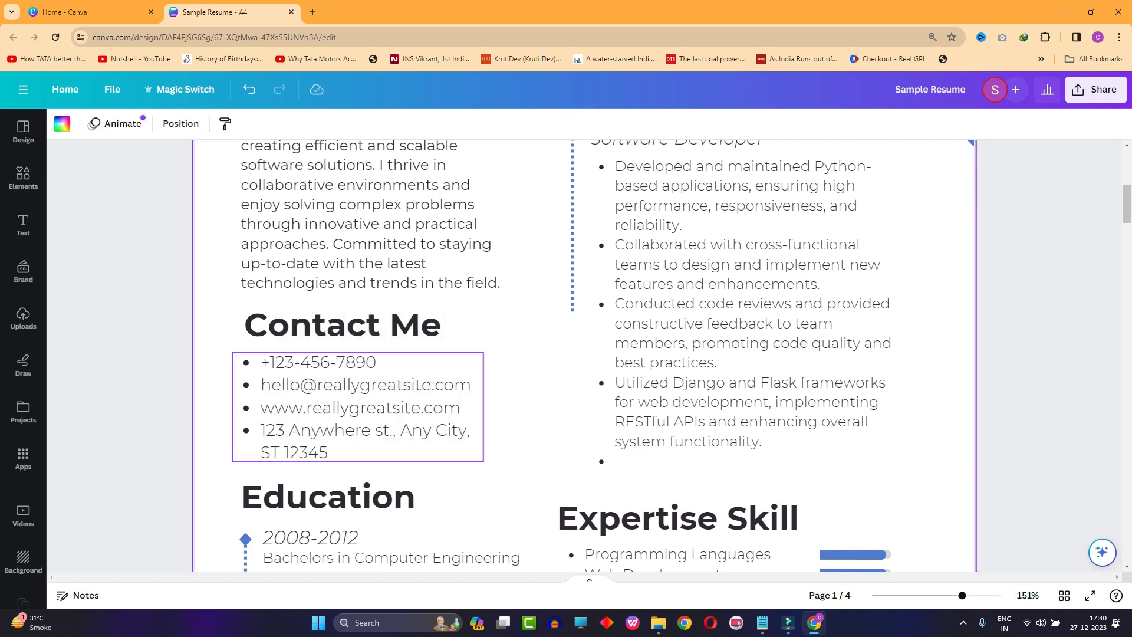
# - Examine the website line in the Contact Me list by highlighting it, and review the whole set of contact entries
pyautogui.click(462, 408)
pyautogui.click(463, 408)
pyautogui.click(462, 408)
pyautogui.moveTo(463, 408); pyautogui.dragTo(261, 408)
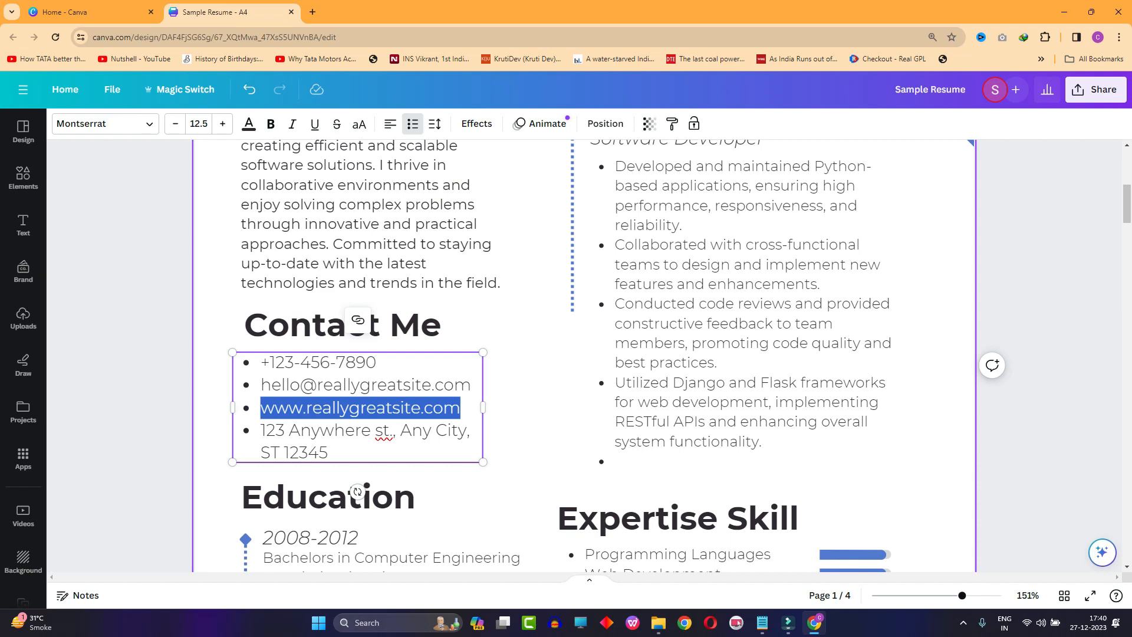
pyautogui.scroll(3, 353, 248)
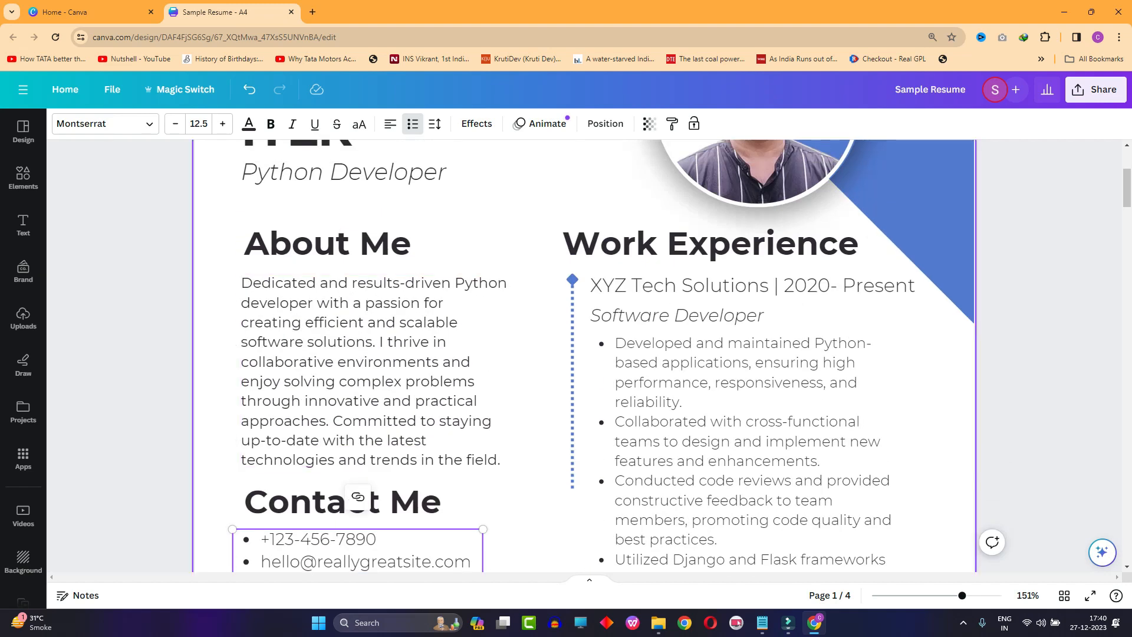
pyautogui.scroll(-3, 357, 497)
pyautogui.press('Right')
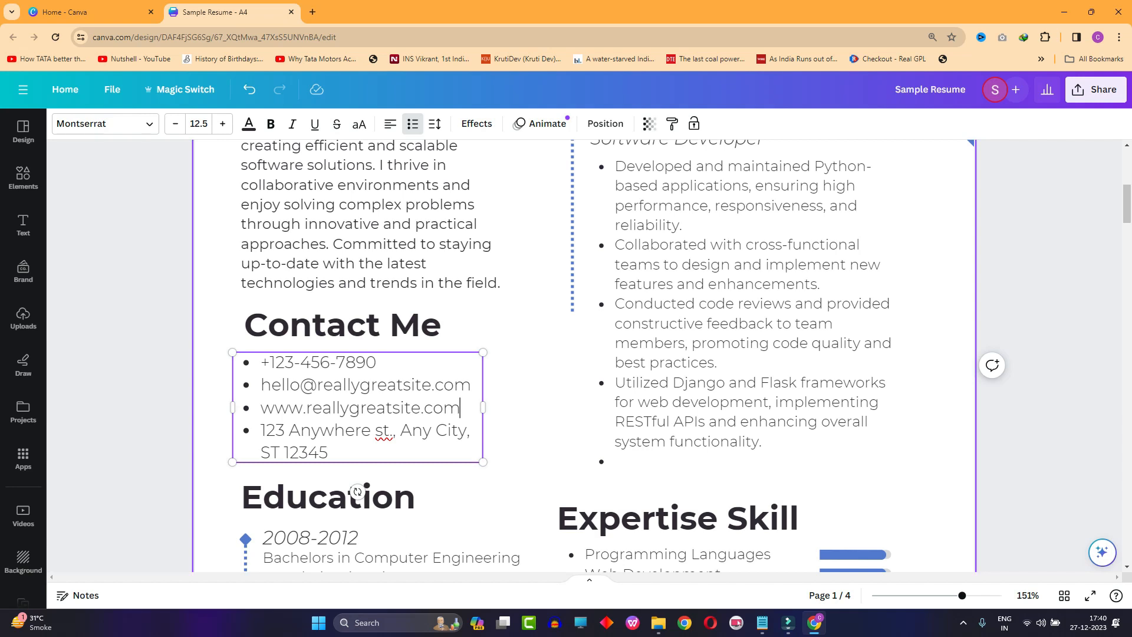
pyautogui.click(524, 394)
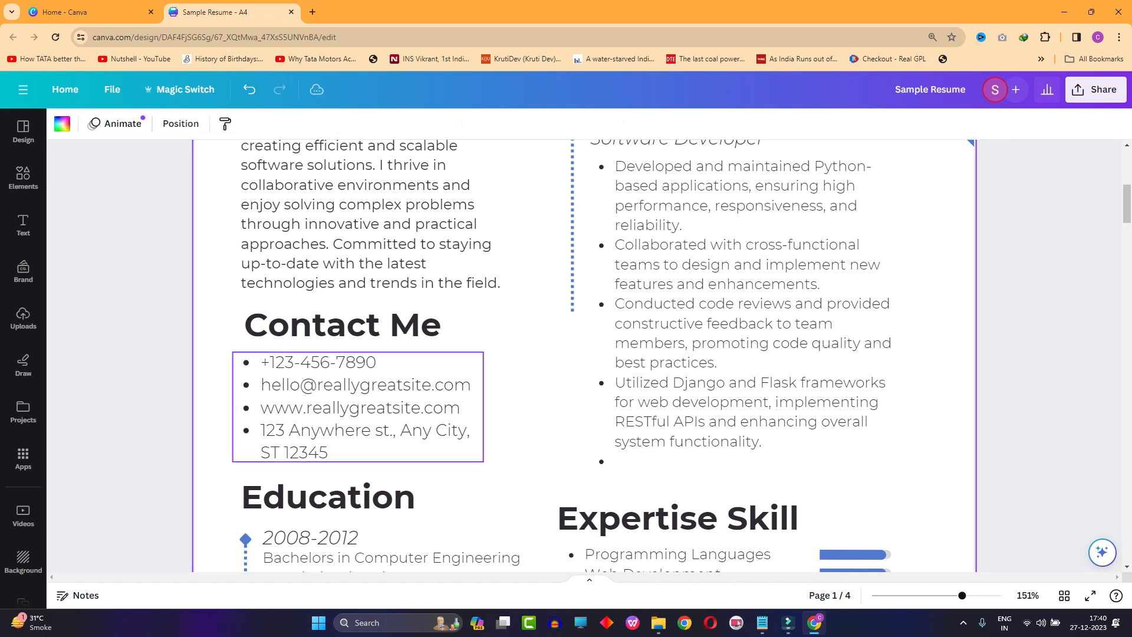
pyautogui.click(354, 448)
pyautogui.click(354, 448)
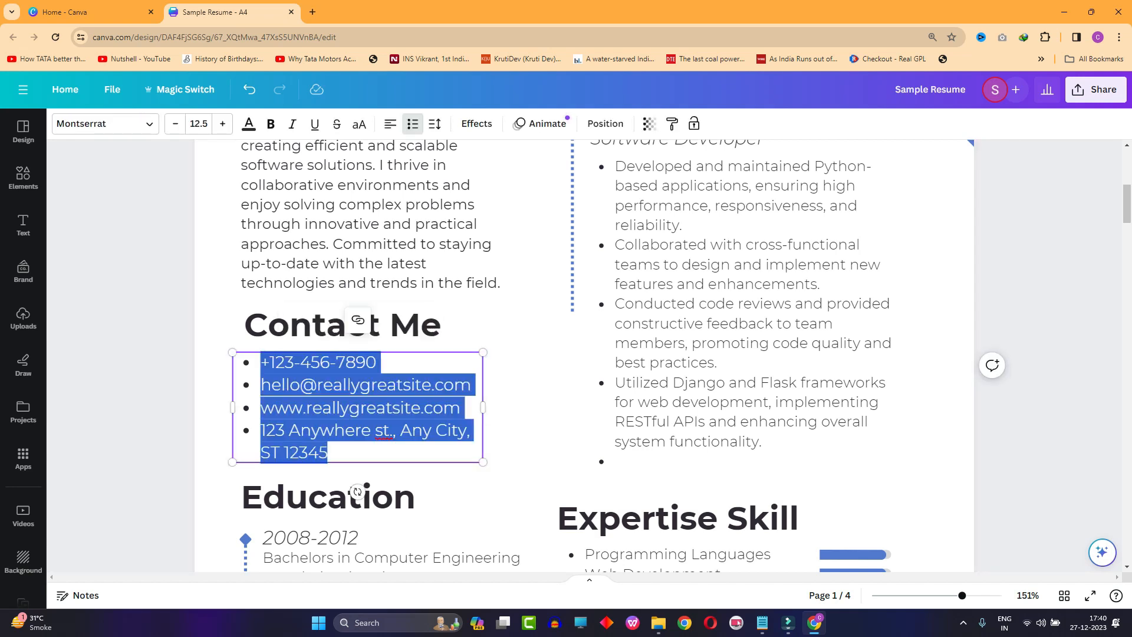
pyautogui.press('Escape')
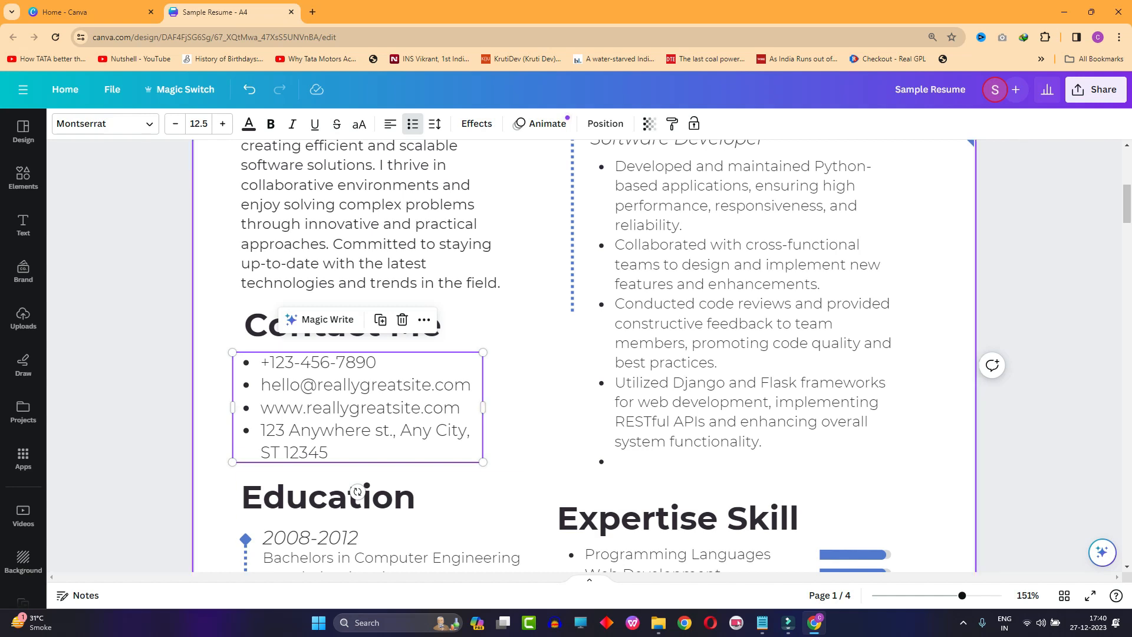
# - Examine the Education section, going through the date lines of the bachelor's, master's and PhD entries
pyautogui.scroll(-4, 358, 491)
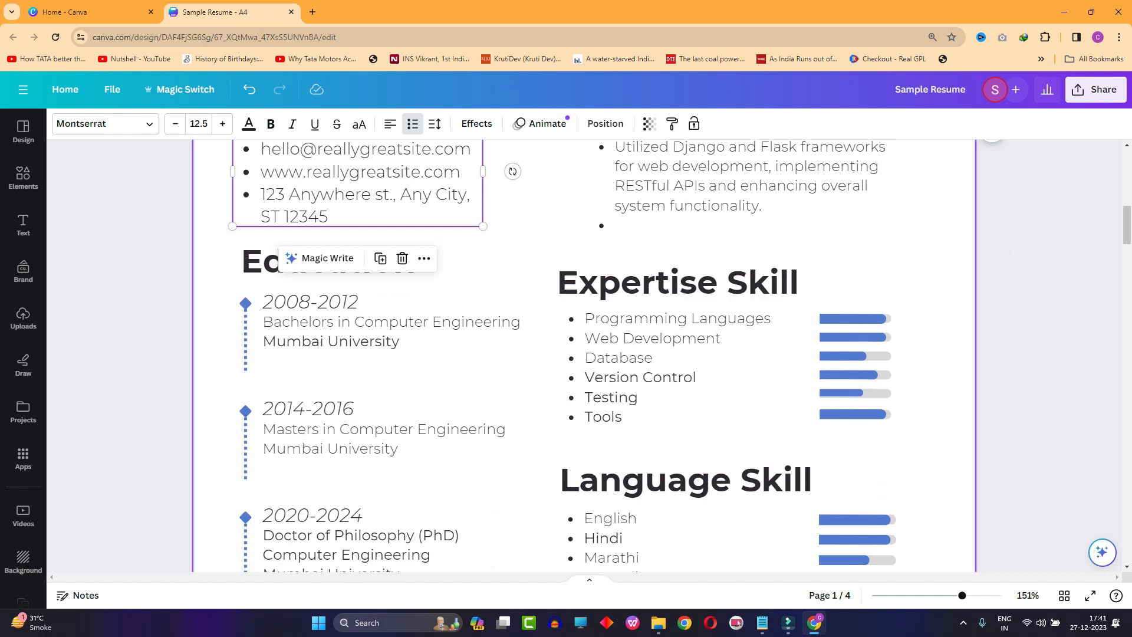
pyautogui.click(512, 273)
pyautogui.scroll(-1, 448, 265)
pyautogui.click(378, 242)
pyautogui.click(328, 243)
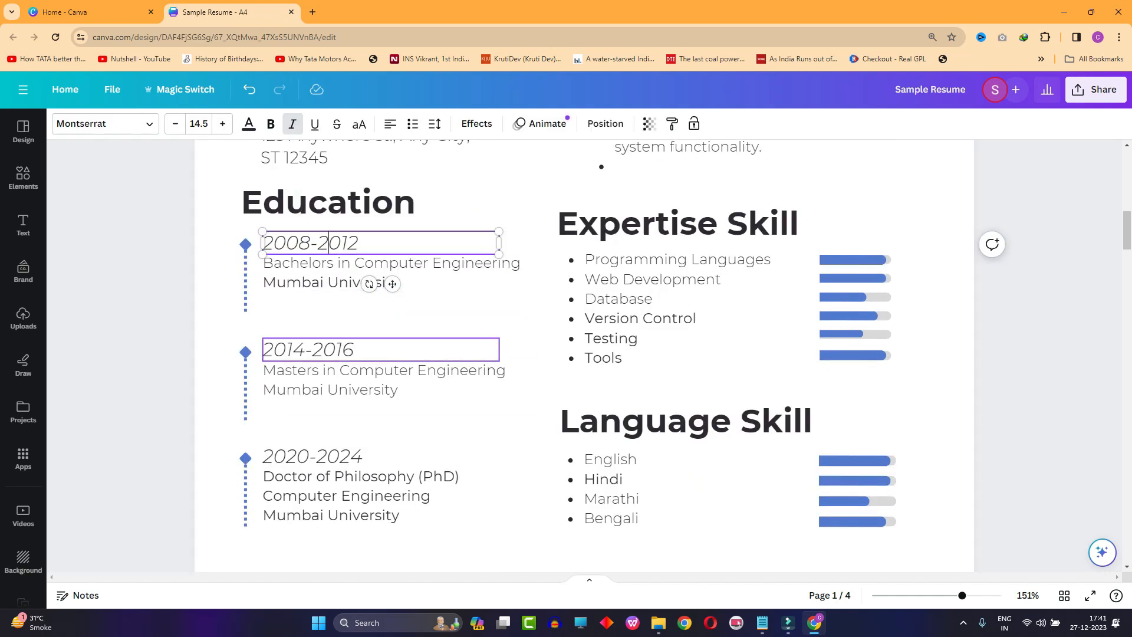
pyautogui.click(331, 350)
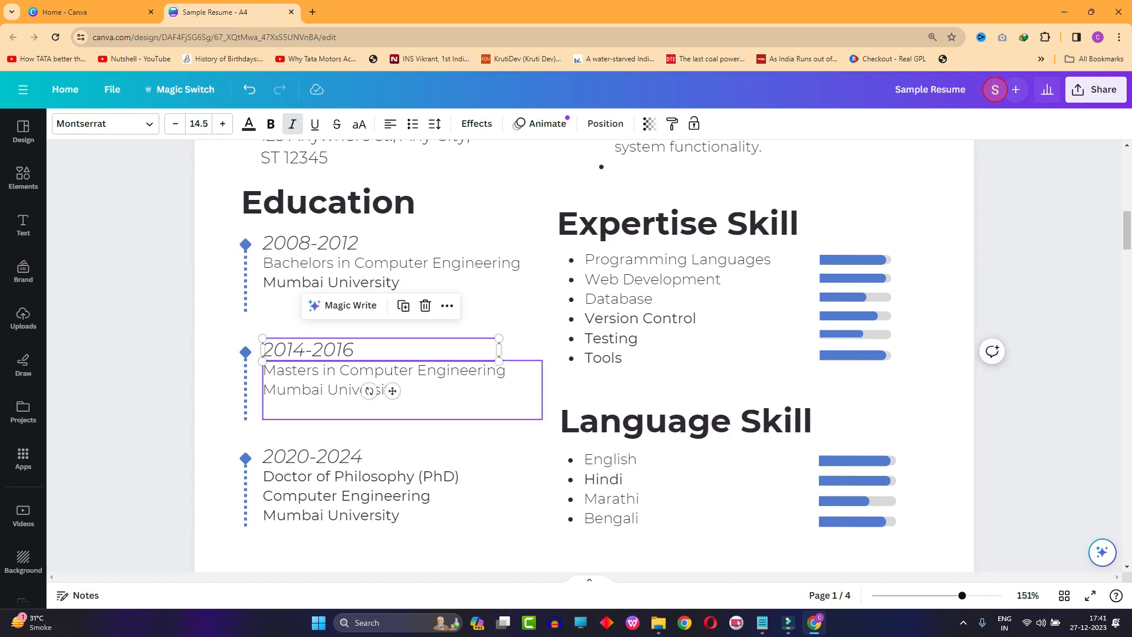
pyautogui.click(331, 456)
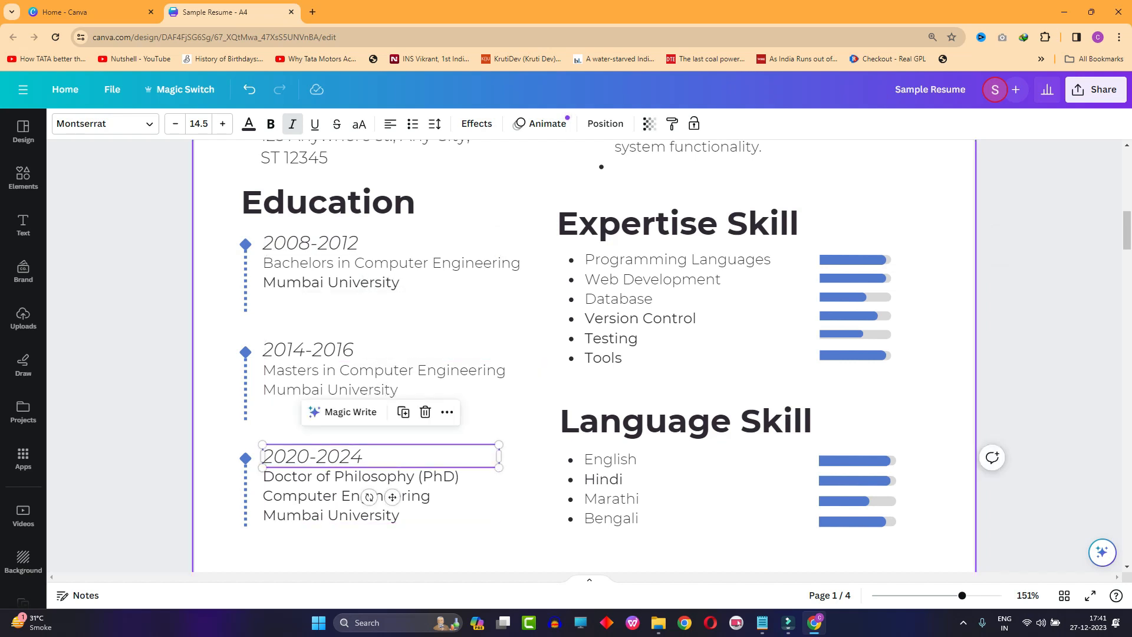
pyautogui.click(508, 433)
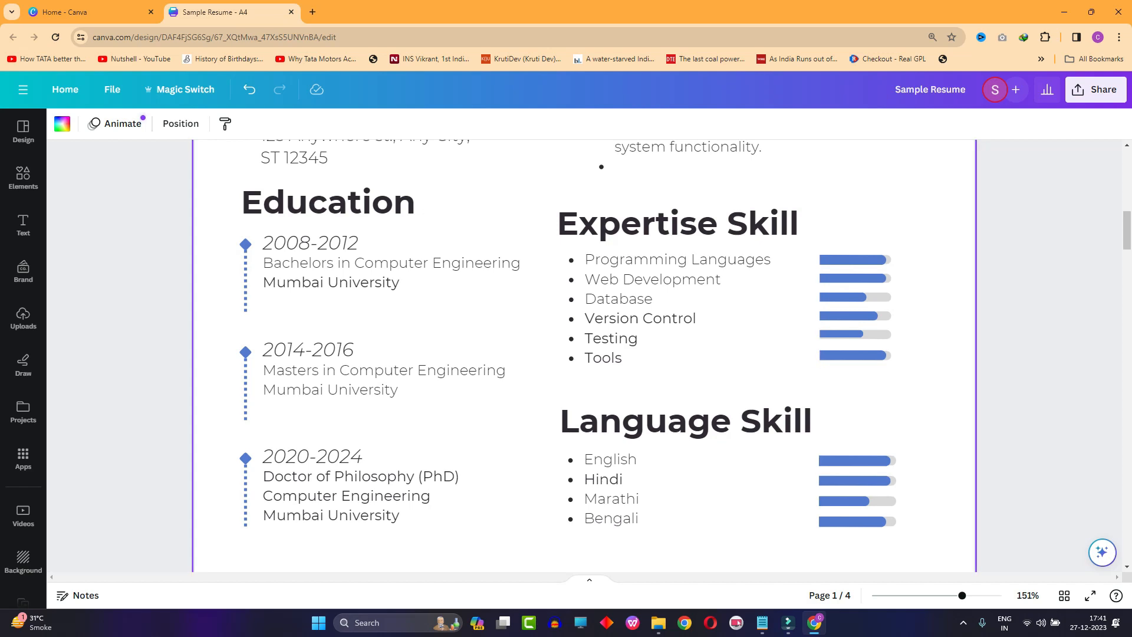
# - Review the overall layout of page 1 and inspect the Work Experience heading
pyautogui.scroll(-1, 412, 349)
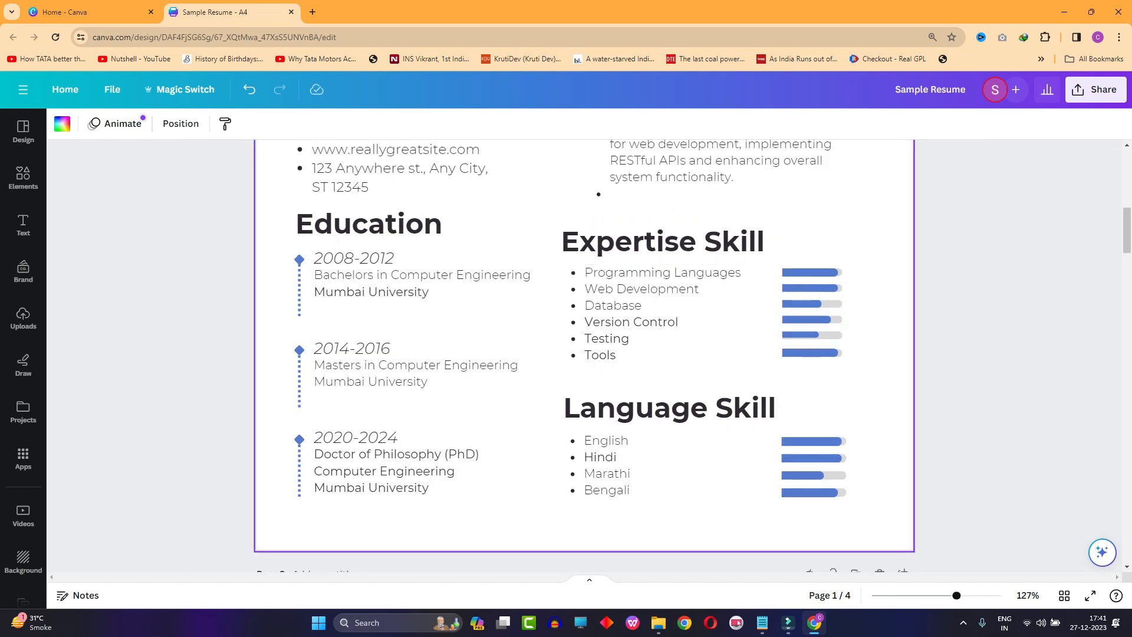
pyautogui.scroll(9, 424, 301)
pyautogui.scroll(-6, 425, 301)
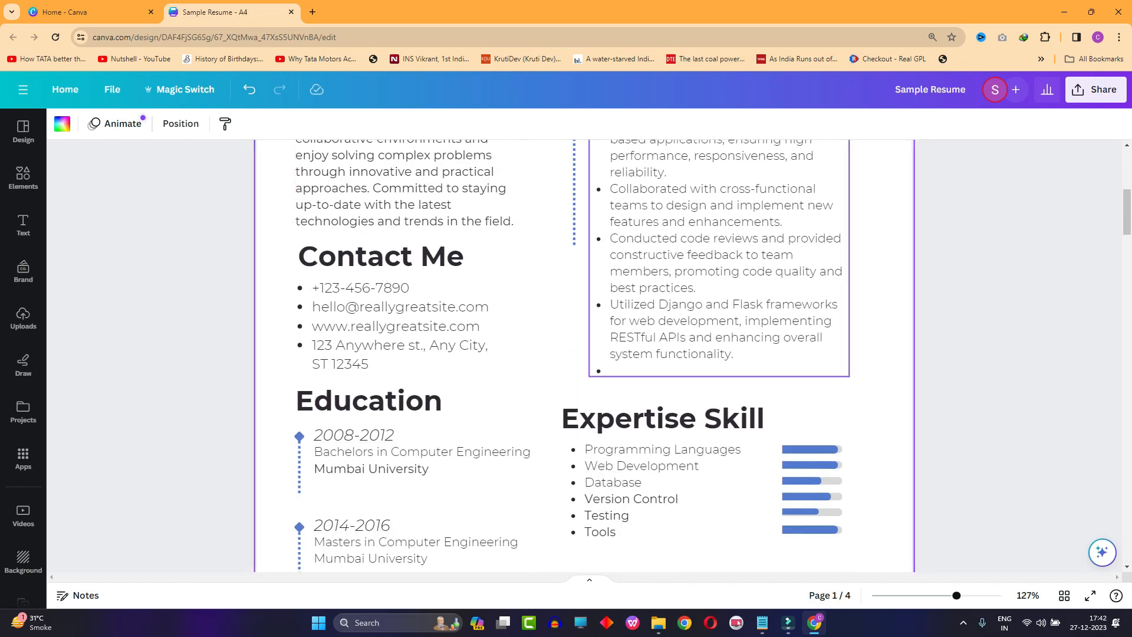
pyautogui.scroll(1, 720, 304)
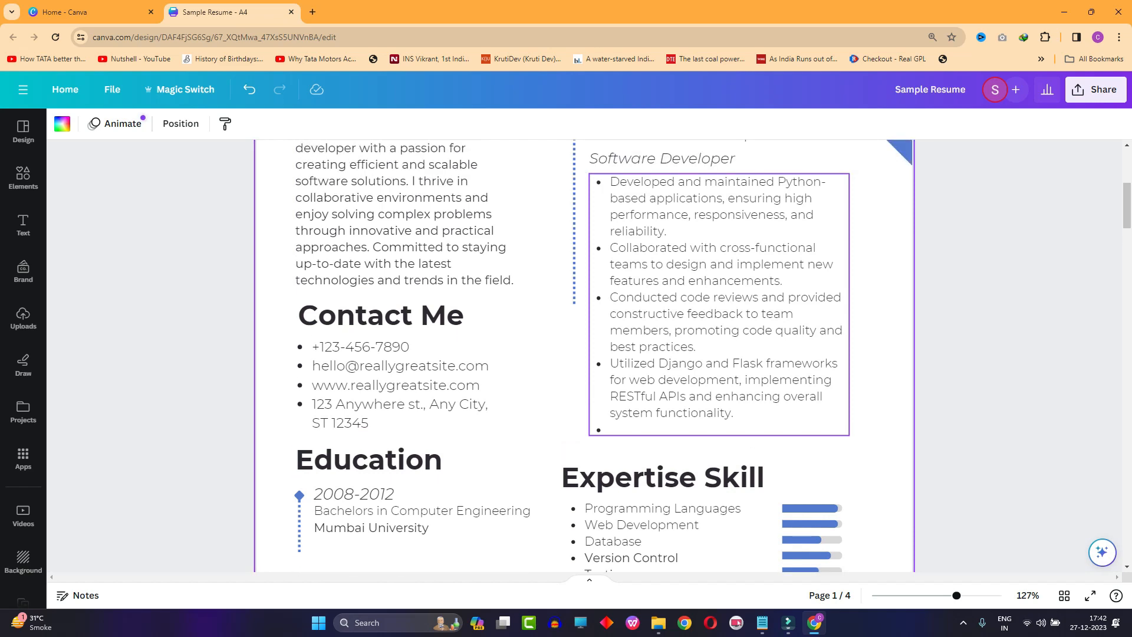
pyautogui.scroll(5, 725, 295)
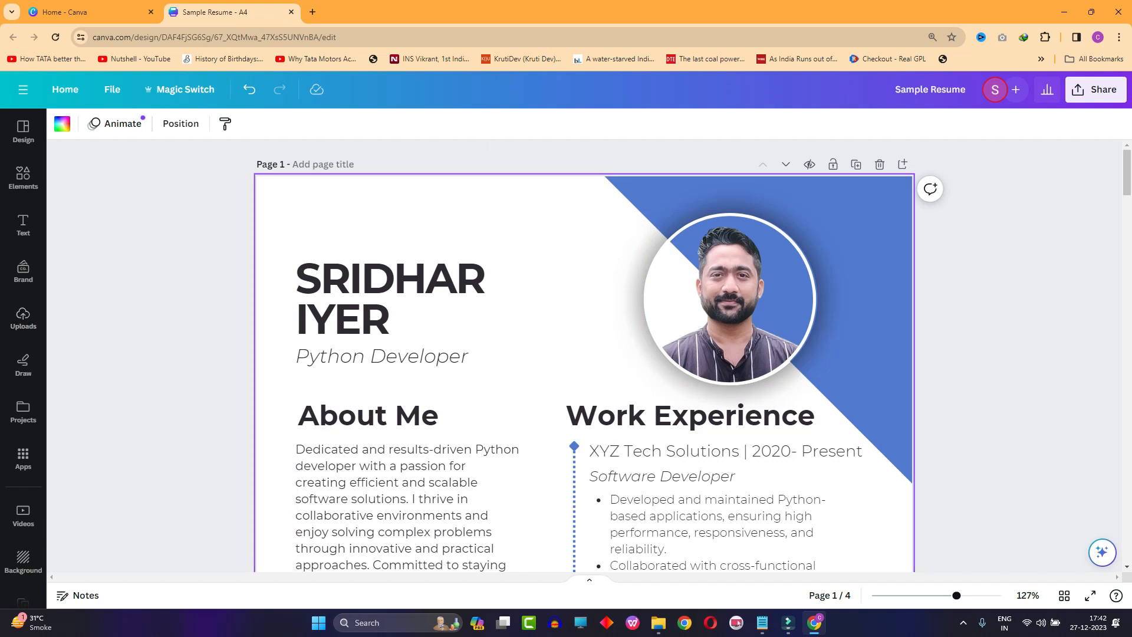
pyautogui.scroll(-2, 695, 296)
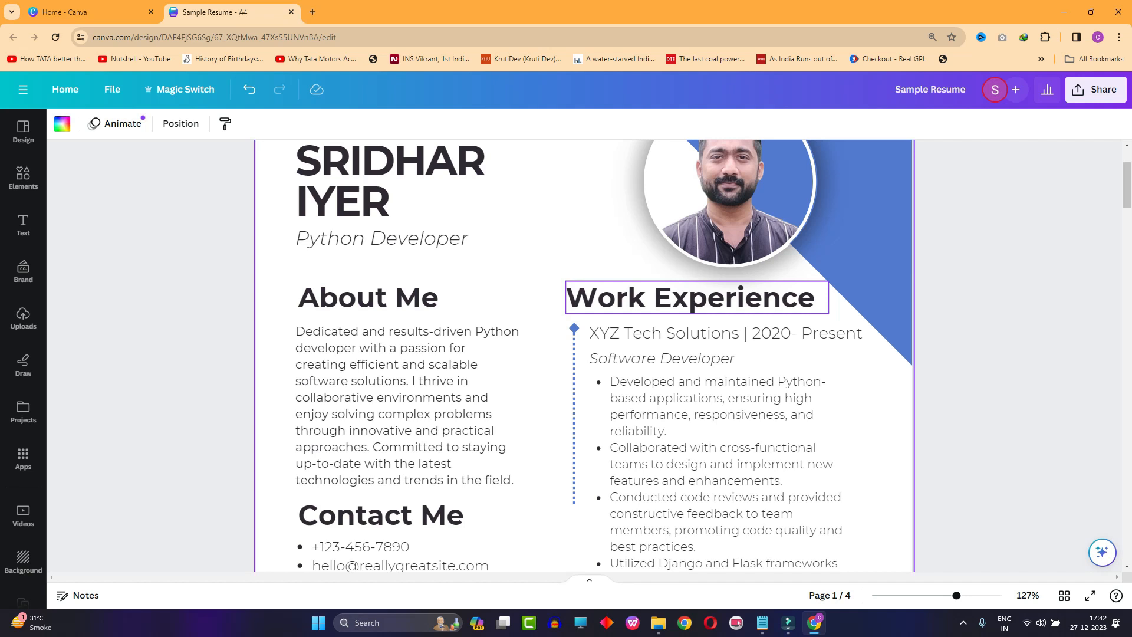
pyautogui.click(697, 297)
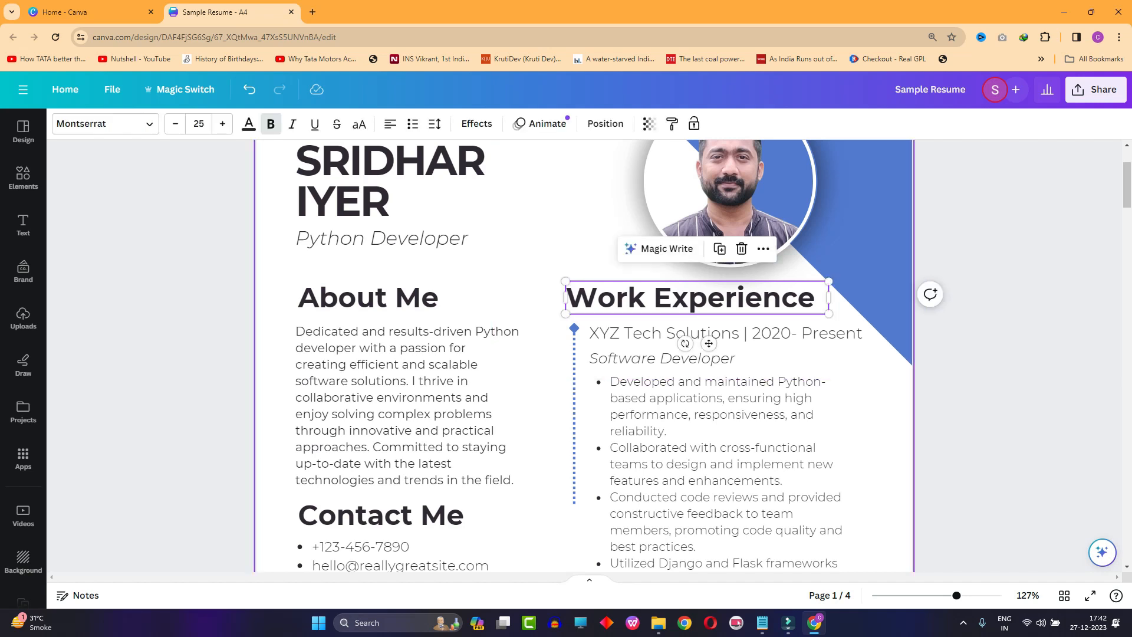
pyautogui.click(545, 260)
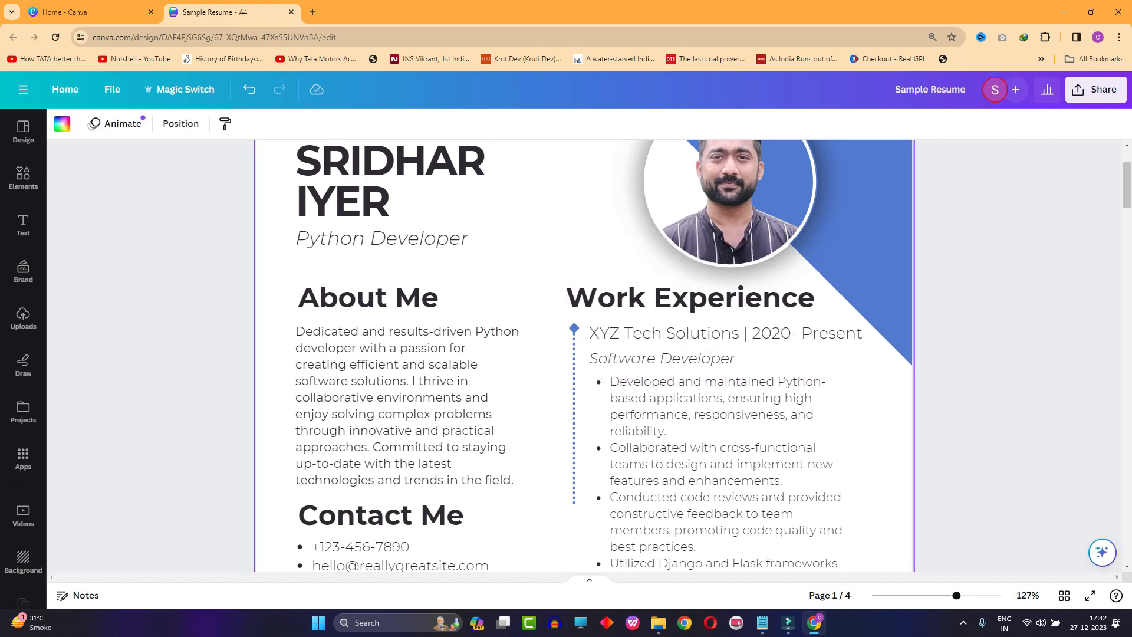
# - Examine the company and date line and the Software Developer job title under Work Experience
pyautogui.scroll(-1, 719, 412)
pyautogui.click(723, 275)
pyautogui.click(701, 299)
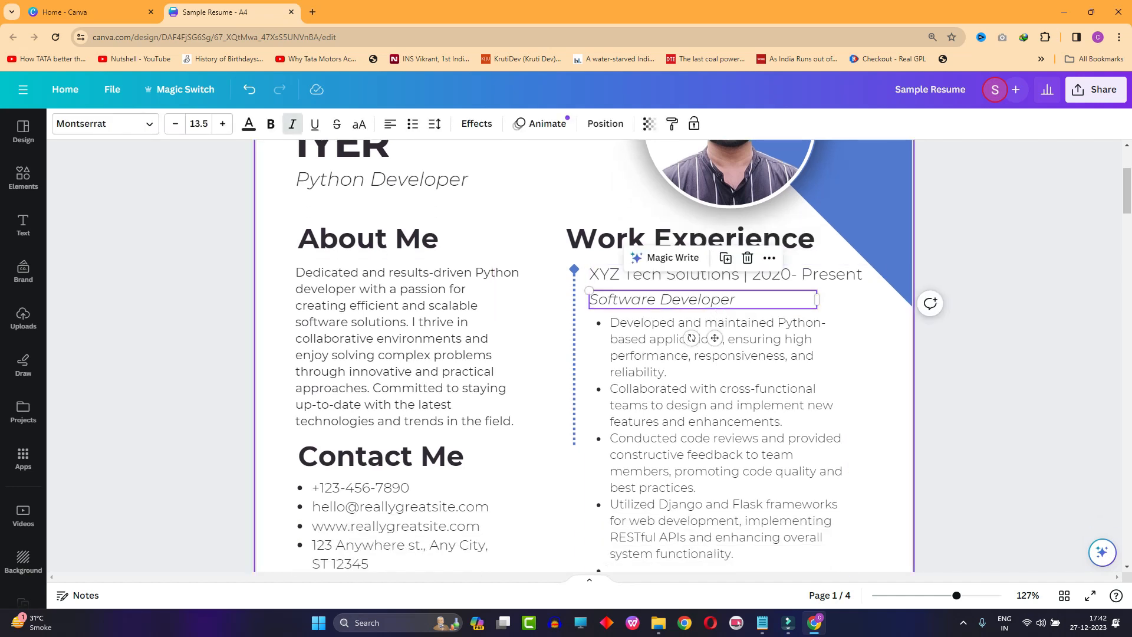
pyautogui.click(851, 301)
pyautogui.click(766, 275)
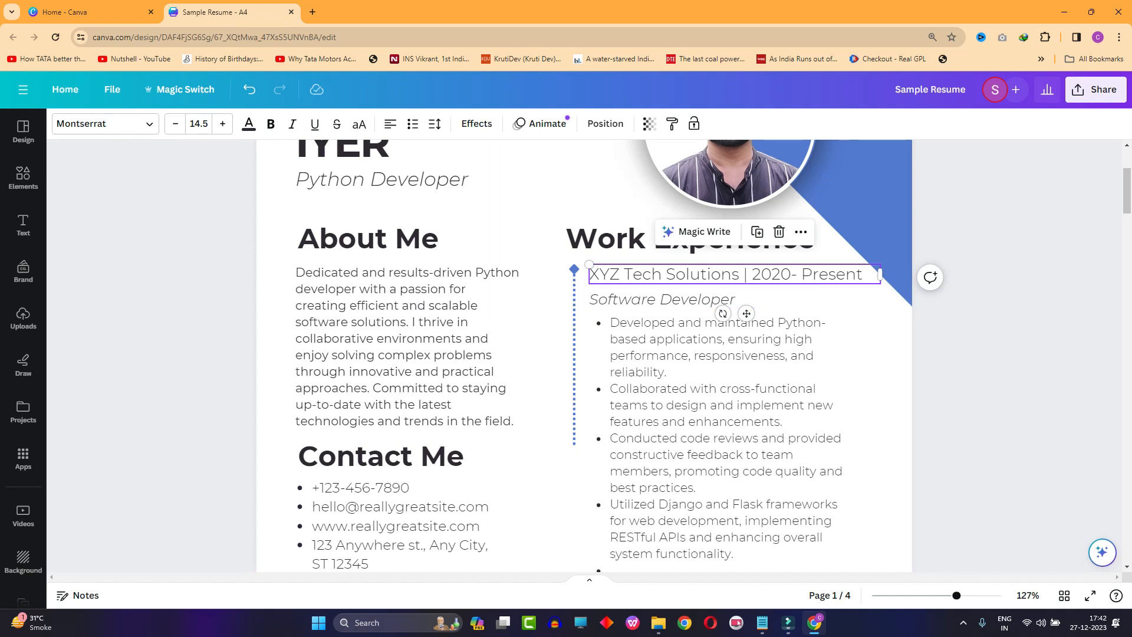
pyautogui.click(778, 299)
pyautogui.click(852, 302)
pyautogui.click(778, 299)
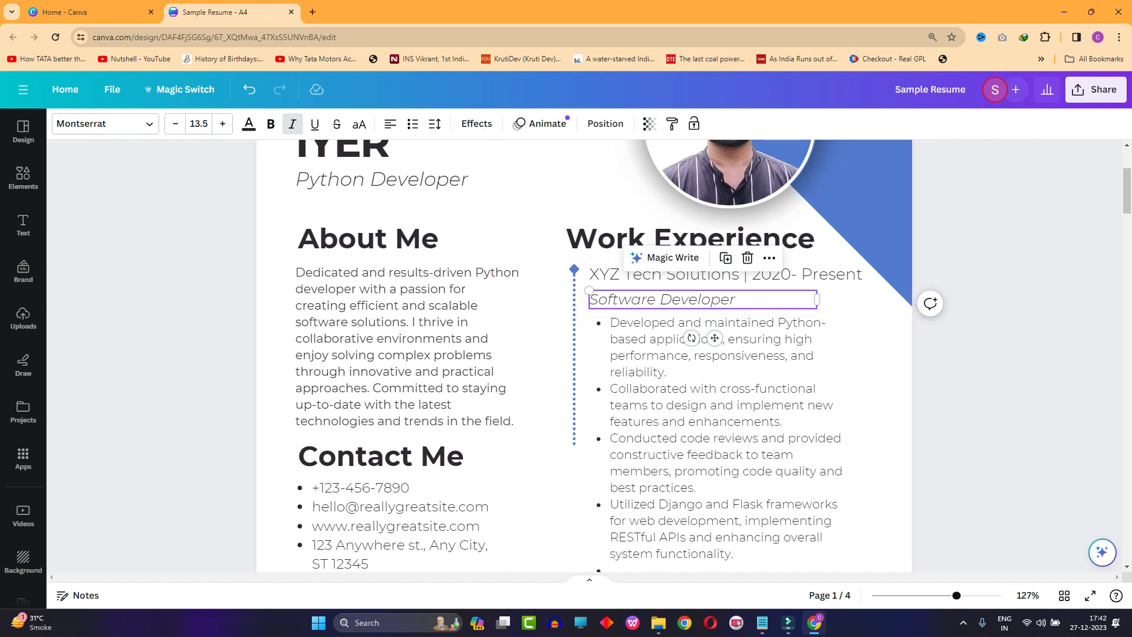
pyautogui.click(732, 299)
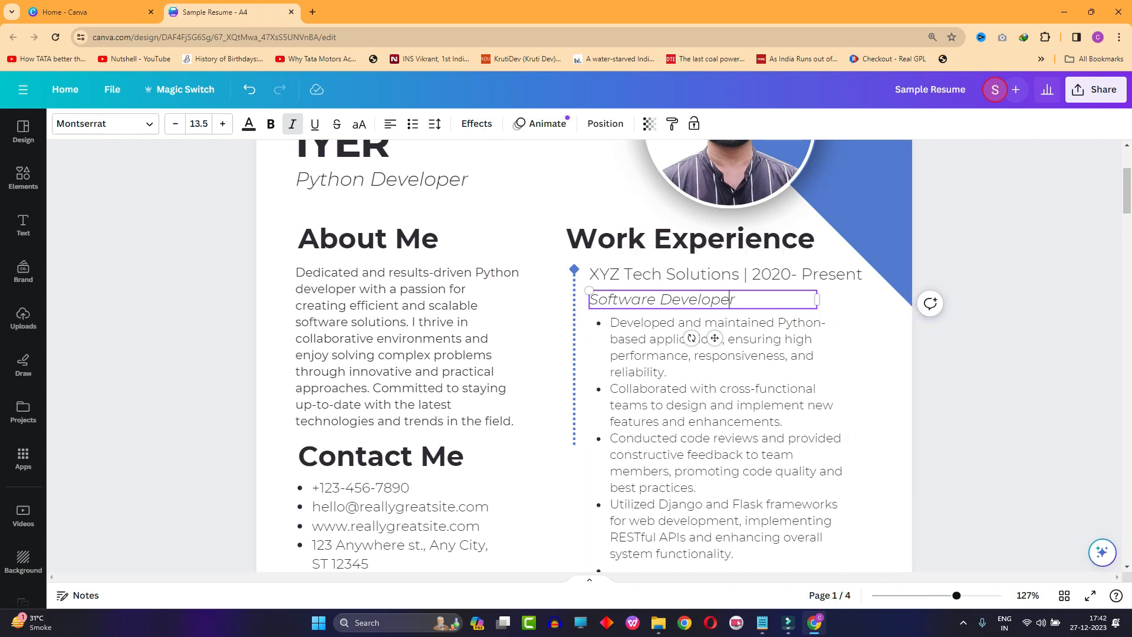
# - Highlight the Software Developer job title under Work Experience and review the bulleted duties beneath it
pyautogui.moveTo(736, 299); pyautogui.dragTo(589, 300)
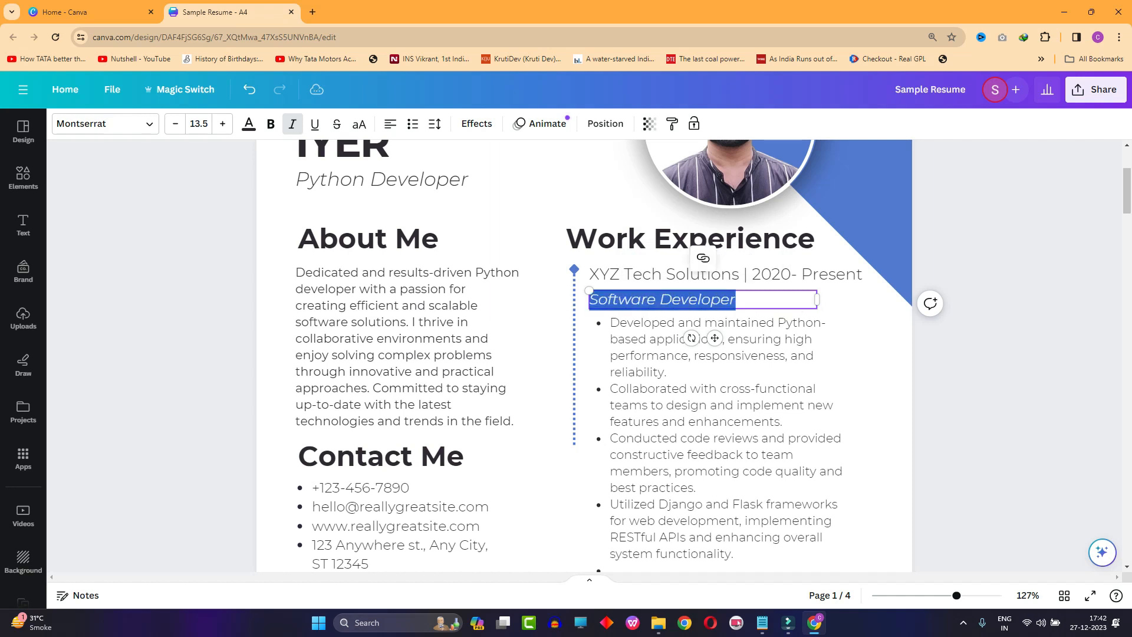
pyautogui.click(703, 258)
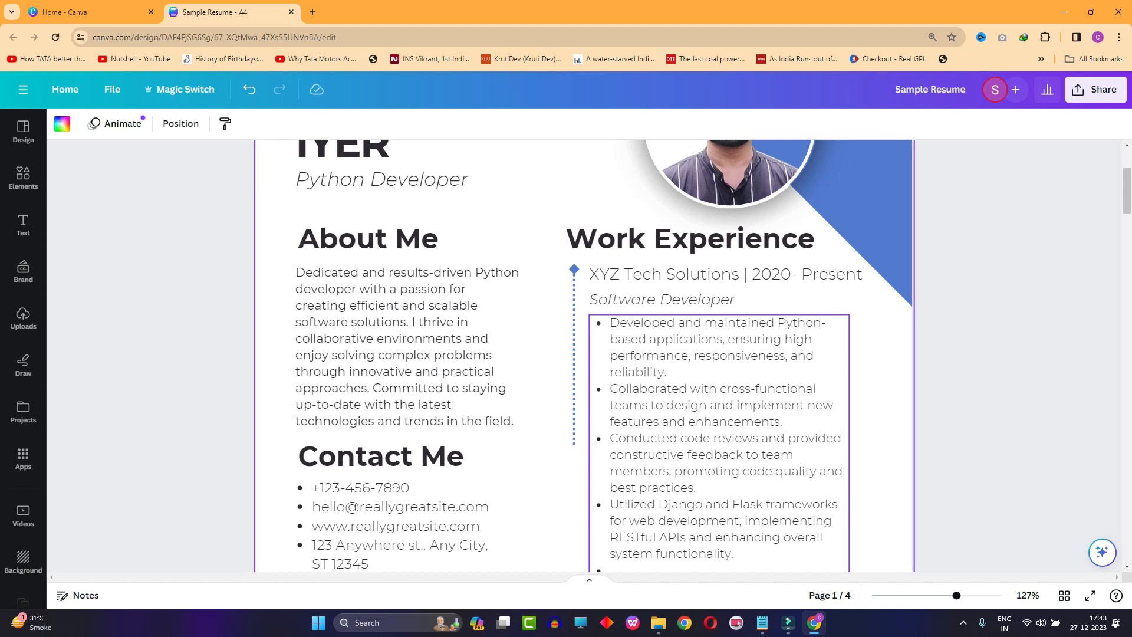
pyautogui.scroll(-2, 720, 377)
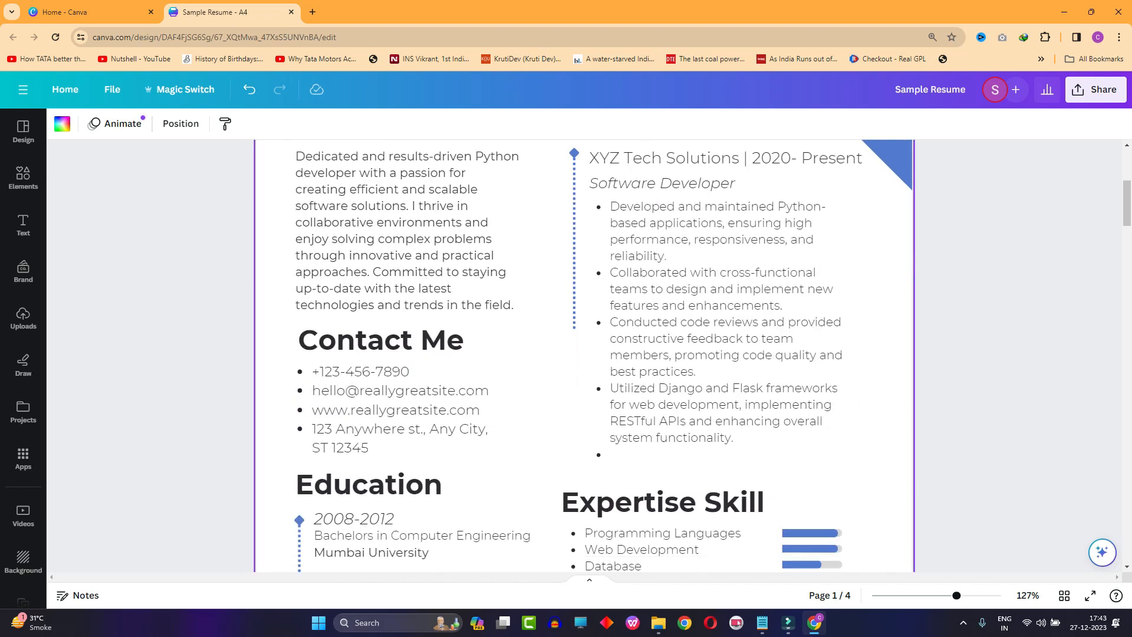
pyautogui.scroll(1, 719, 378)
# - Delete the empty last bullet from the duties list under Work Experience
pyautogui.click(719, 387)
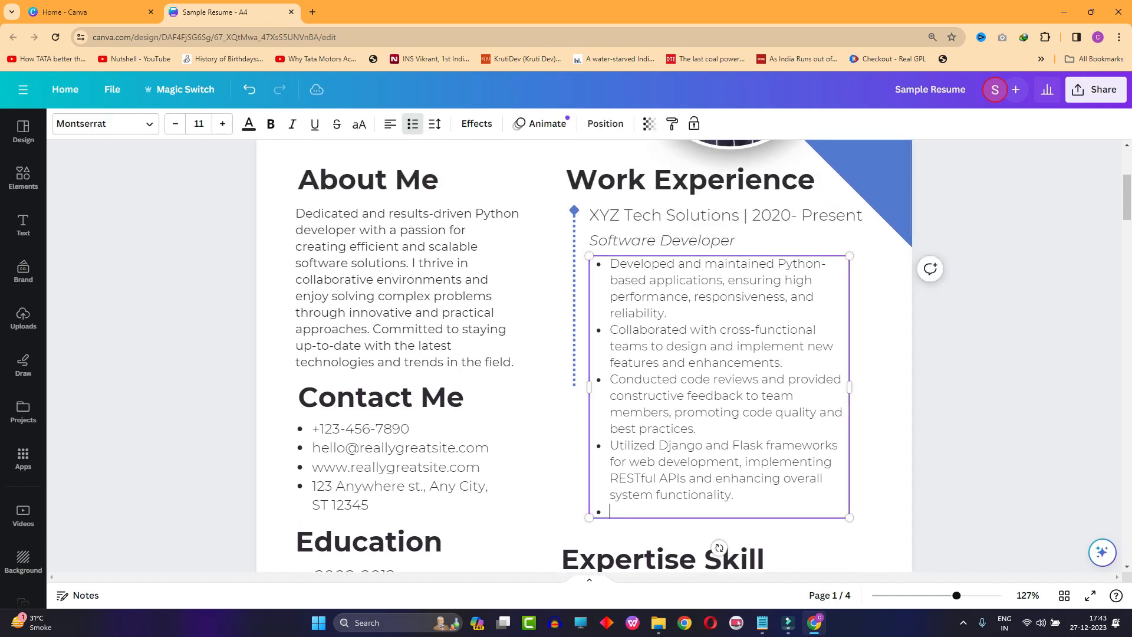
pyautogui.press('BackSpace')
pyautogui.click(882, 377)
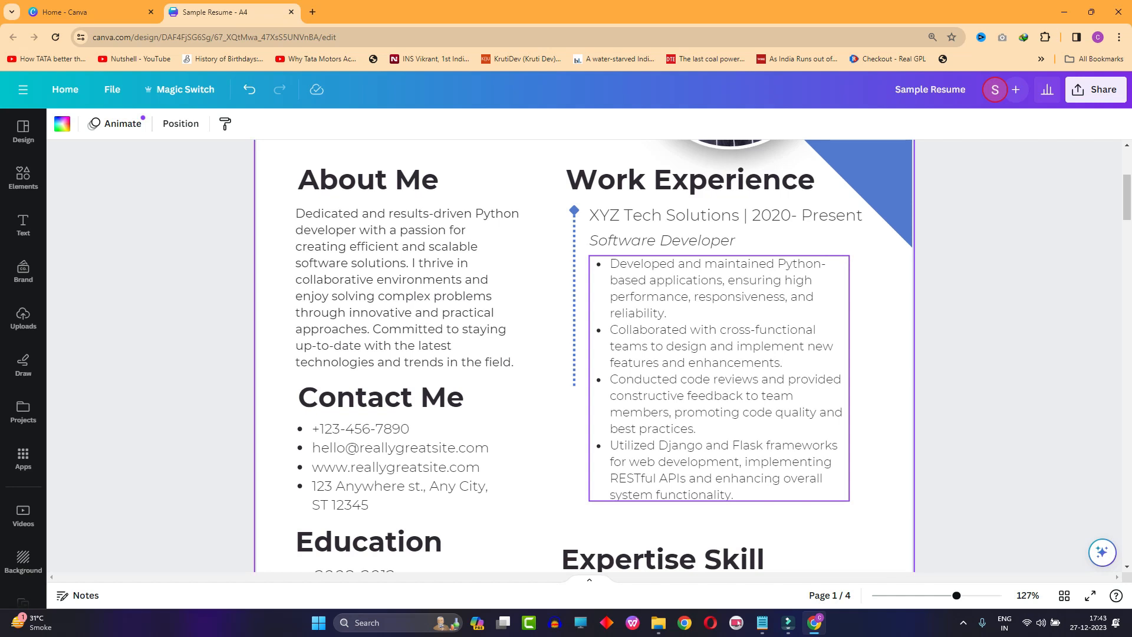
# - Examine the formatting of the Software Developer title and of the XYZ Tech Solutions company and date line
pyautogui.click(701, 241)
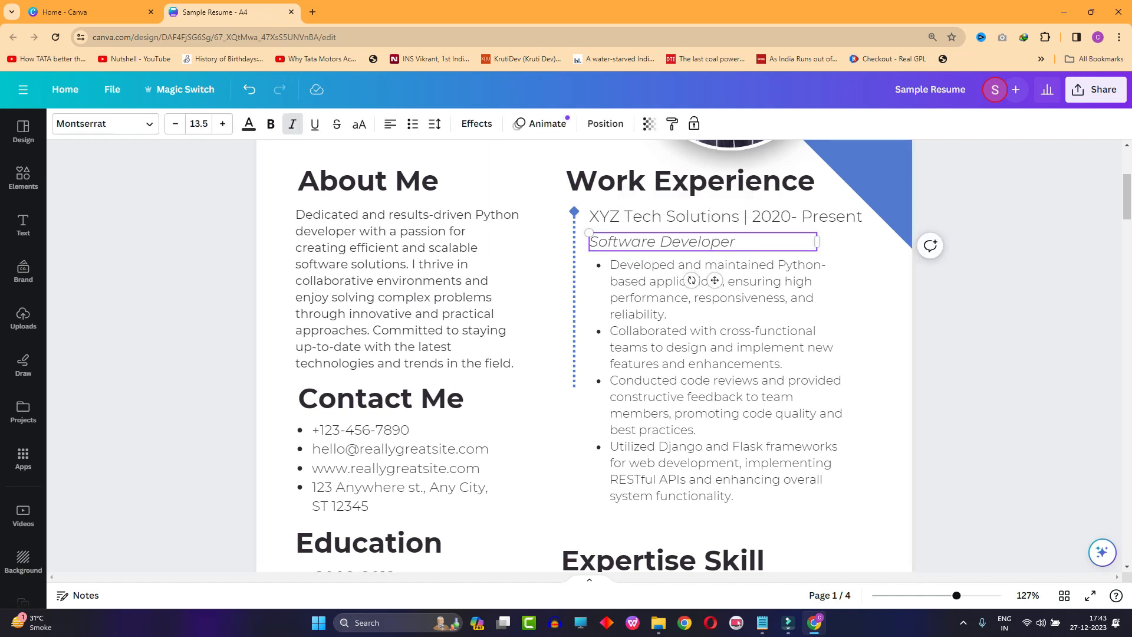
pyautogui.scroll(1, 695, 239)
pyautogui.click(879, 395)
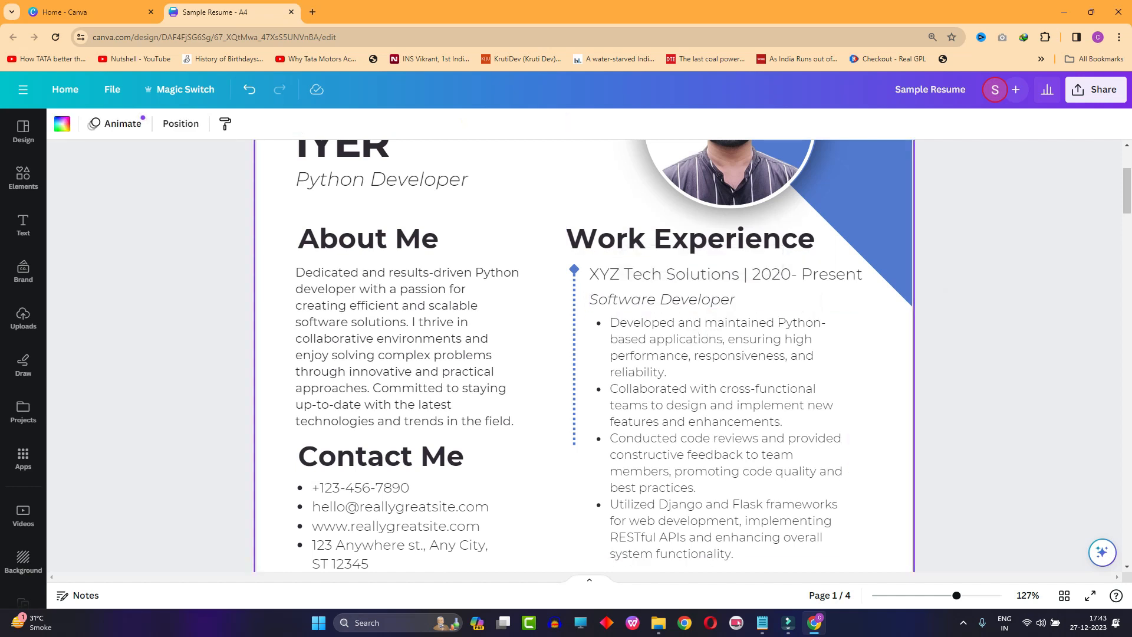
pyautogui.click(703, 300)
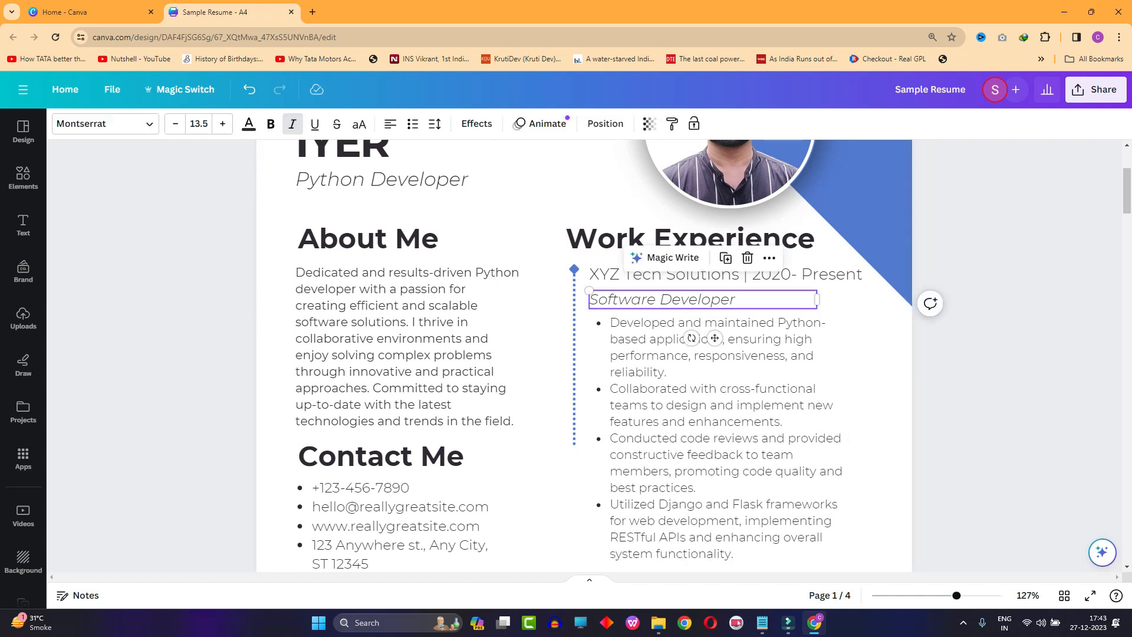
pyautogui.click(707, 275)
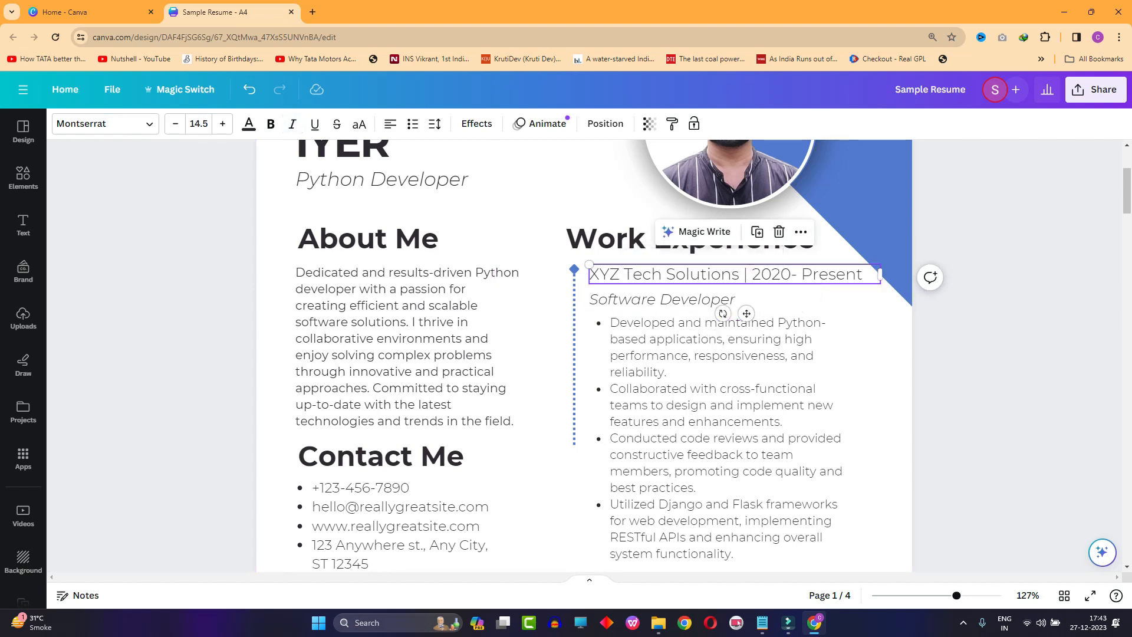
# - Review the bulleted duties of the XYZ Tech Solutions job and how they sit above the Expertise Skill section
pyautogui.scroll(-3, 719, 383)
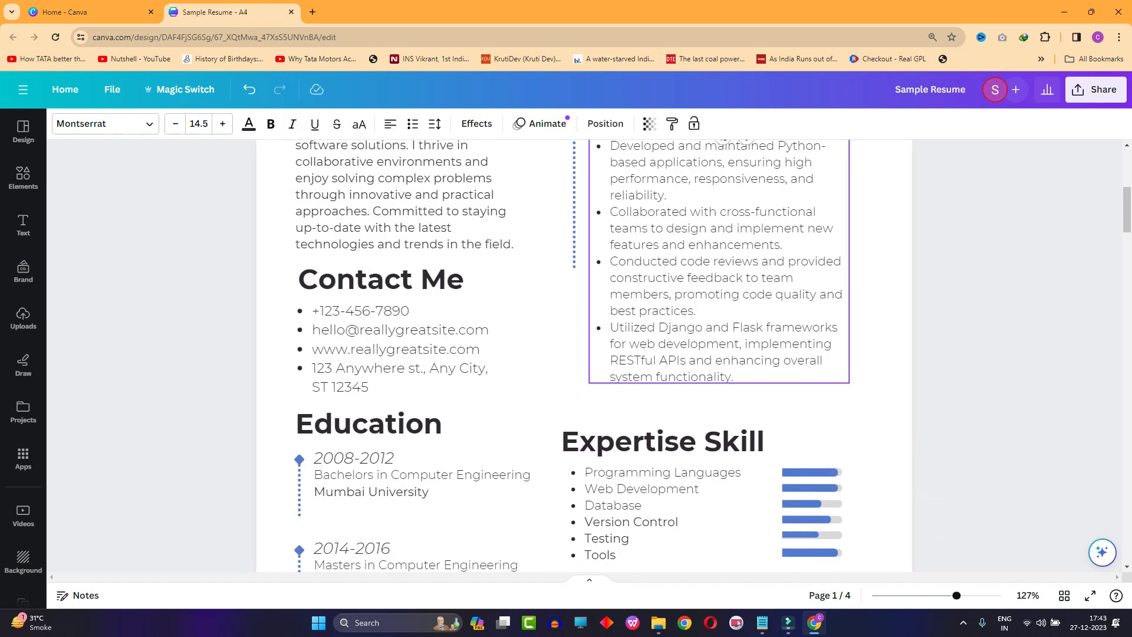
pyautogui.scroll(1, 719, 383)
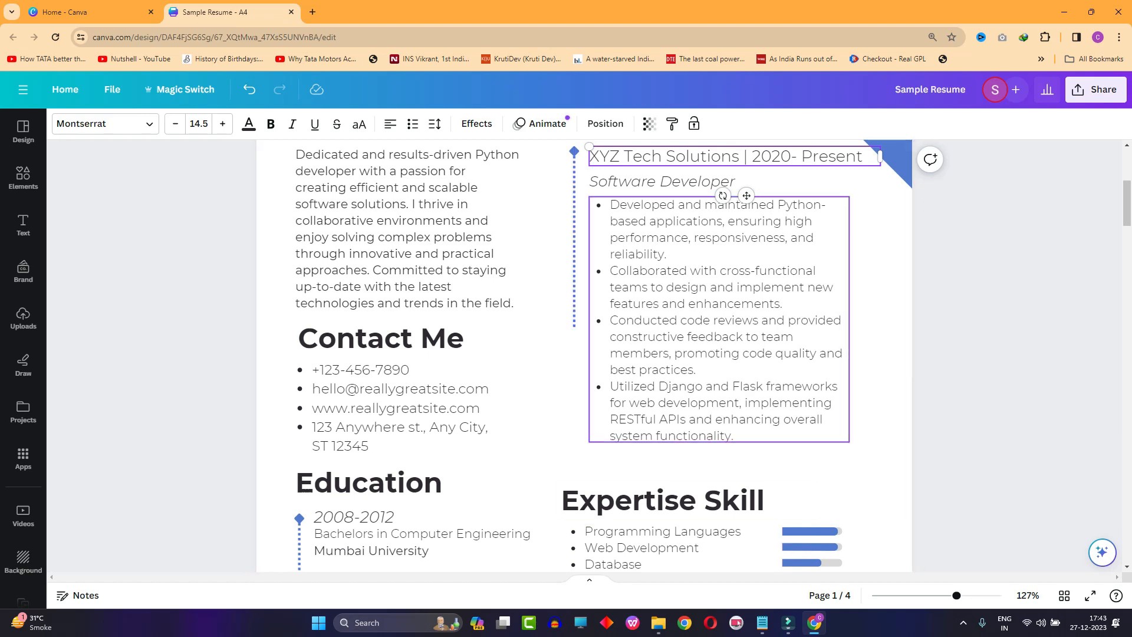
pyautogui.scroll(-1, 707, 436)
pyautogui.scroll(3, 707, 436)
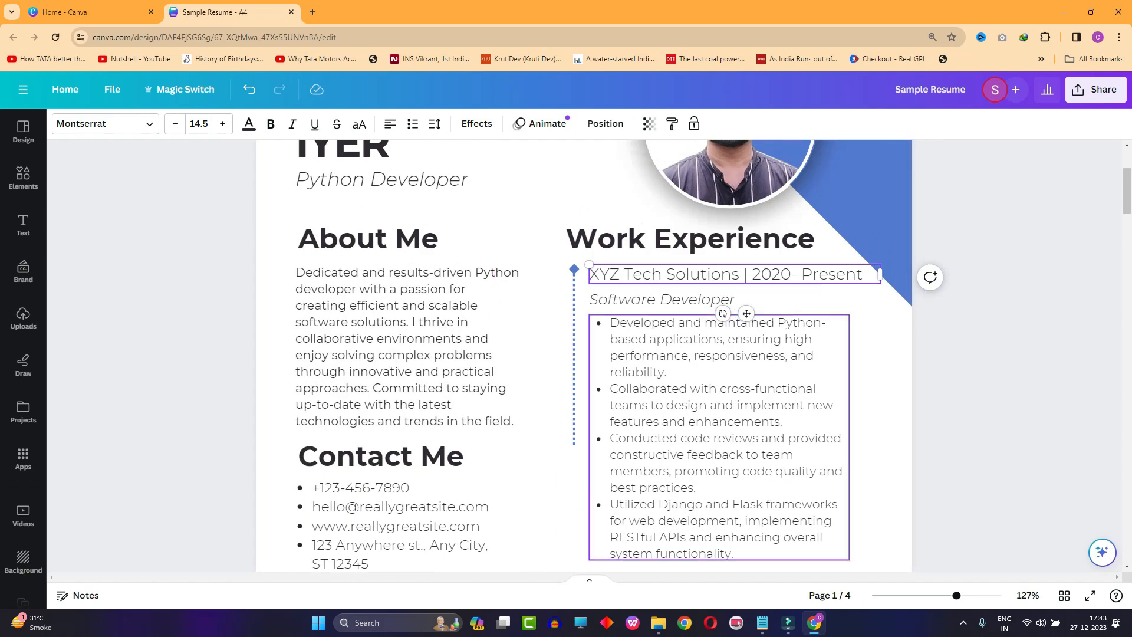
pyautogui.scroll(-2, 708, 436)
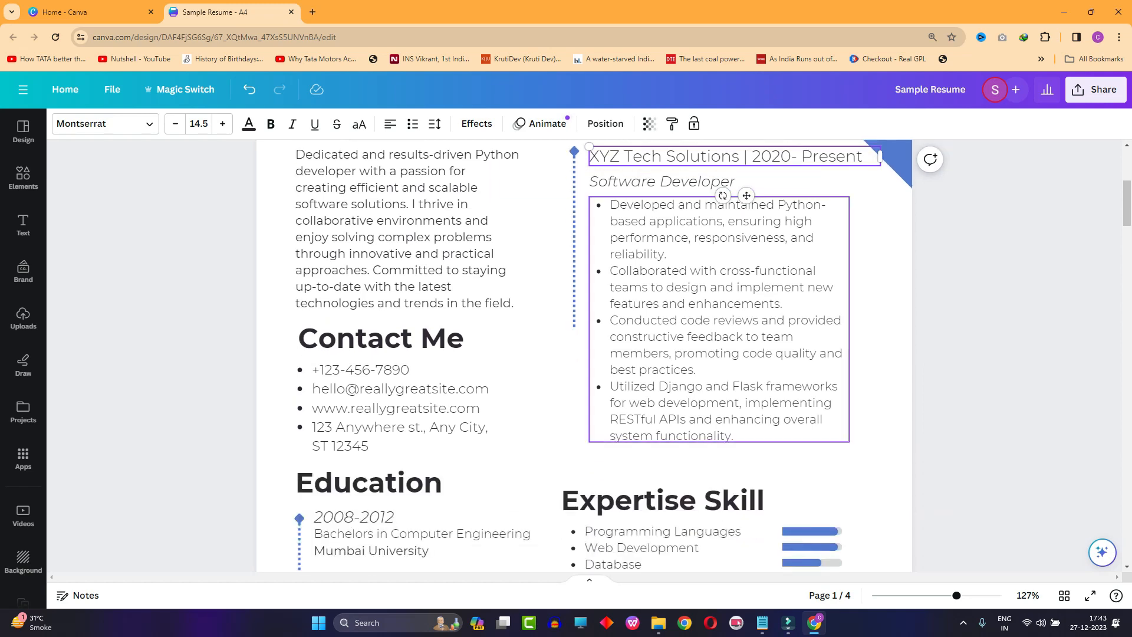
pyautogui.scroll(-4, 583, 354)
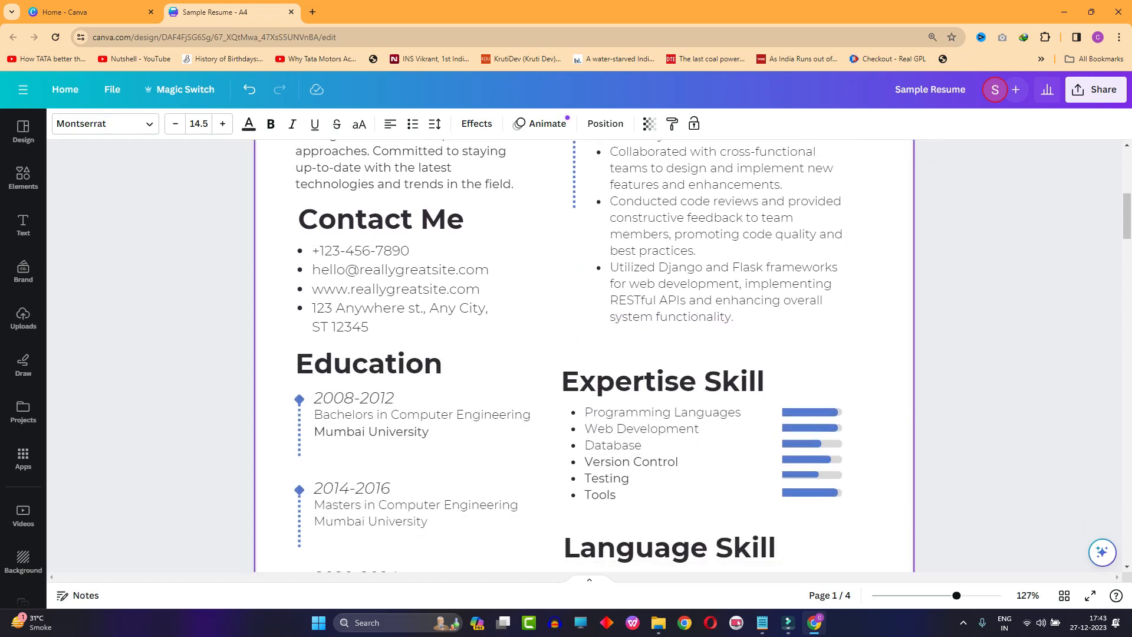
pyautogui.scroll(3, 584, 354)
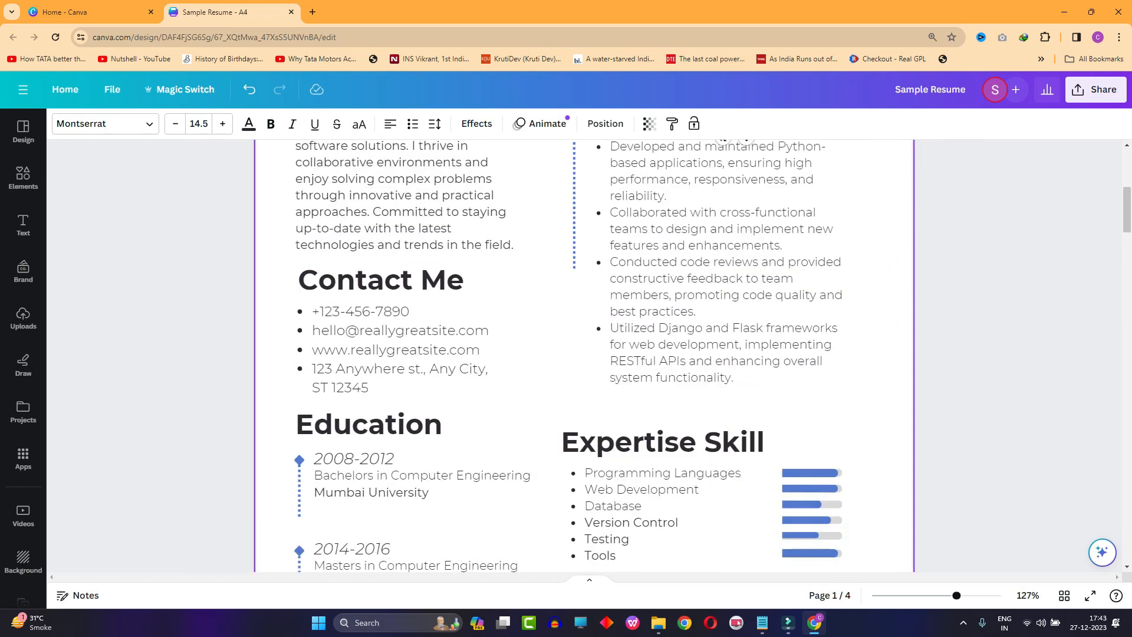
pyautogui.scroll(-2, 587, 369)
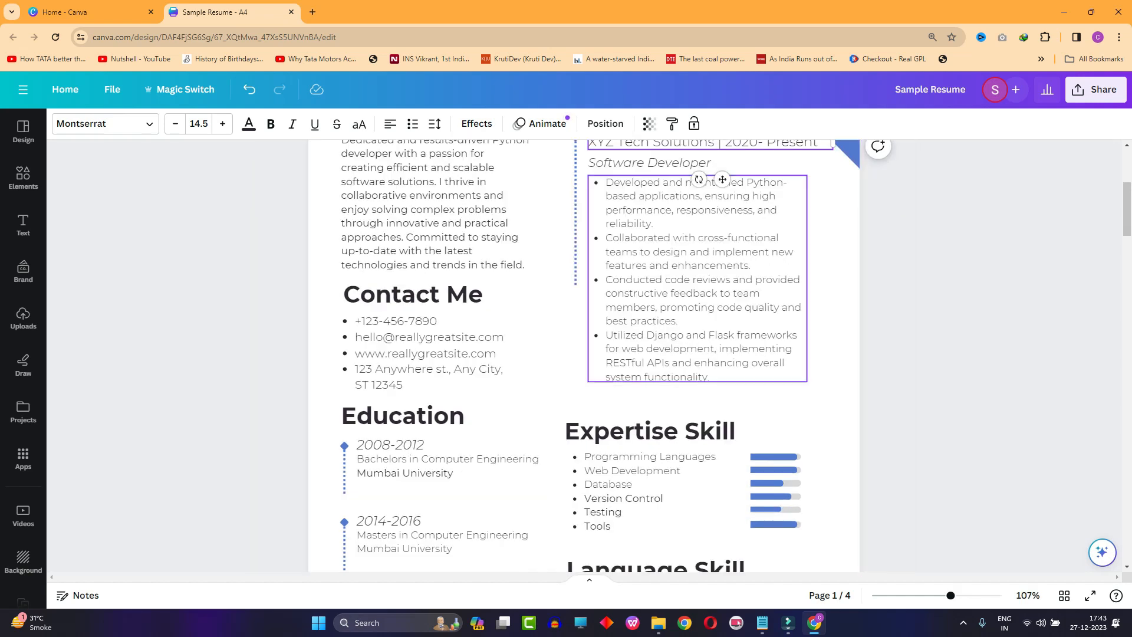
pyautogui.scroll(2, 584, 353)
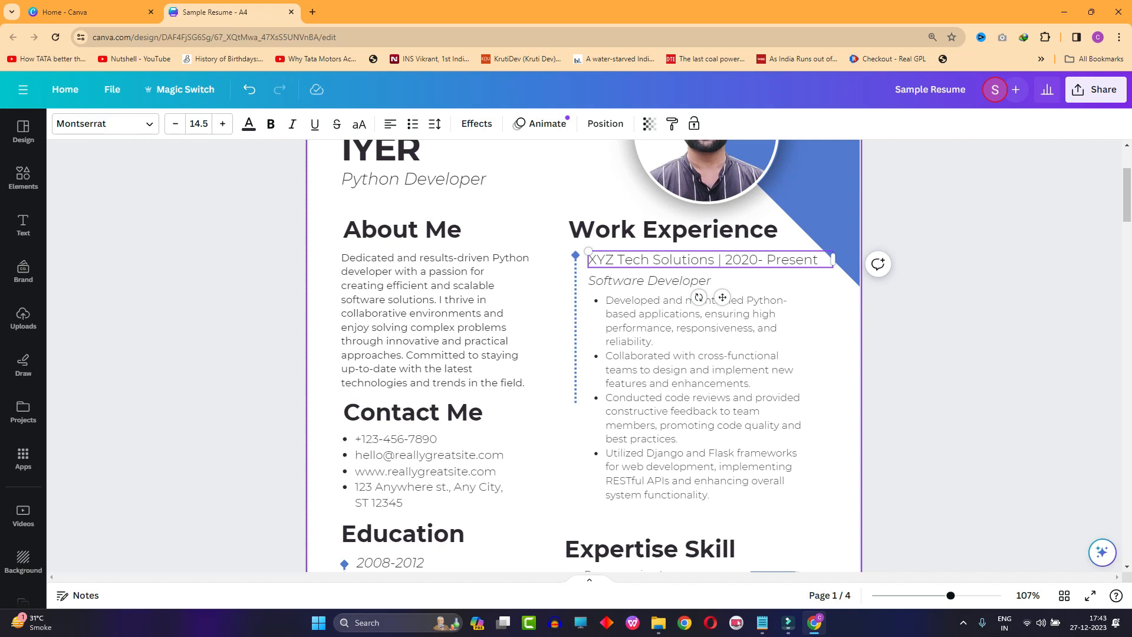
# - Look over page 1 from the photo header through Work Experience to the two skill sections
pyautogui.scroll(3, 583, 354)
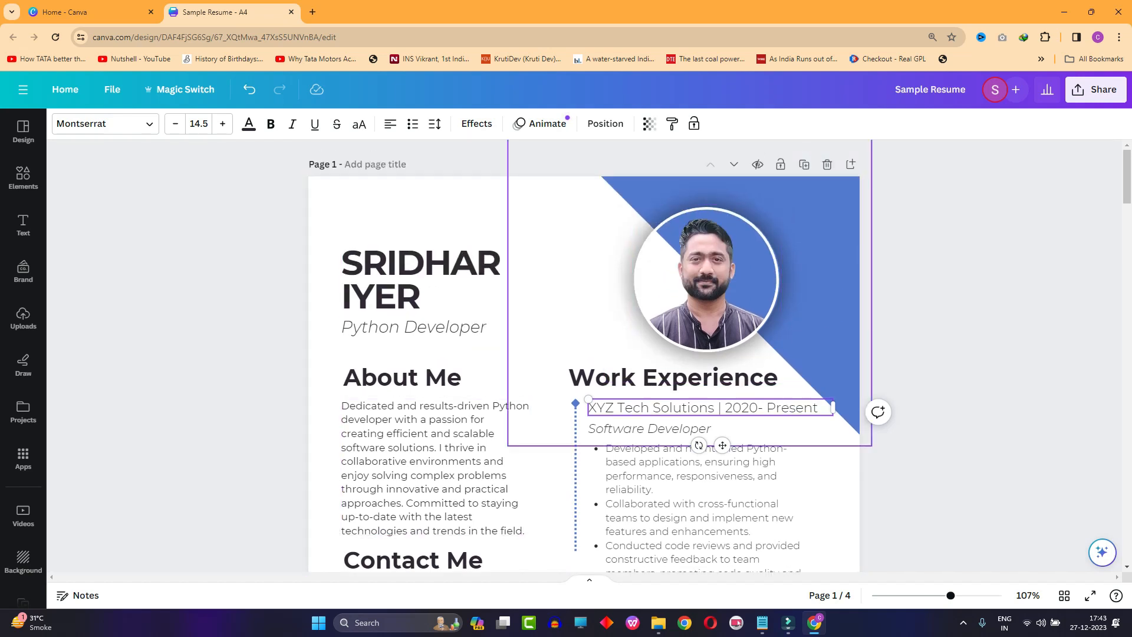
pyautogui.scroll(-4, 601, 353)
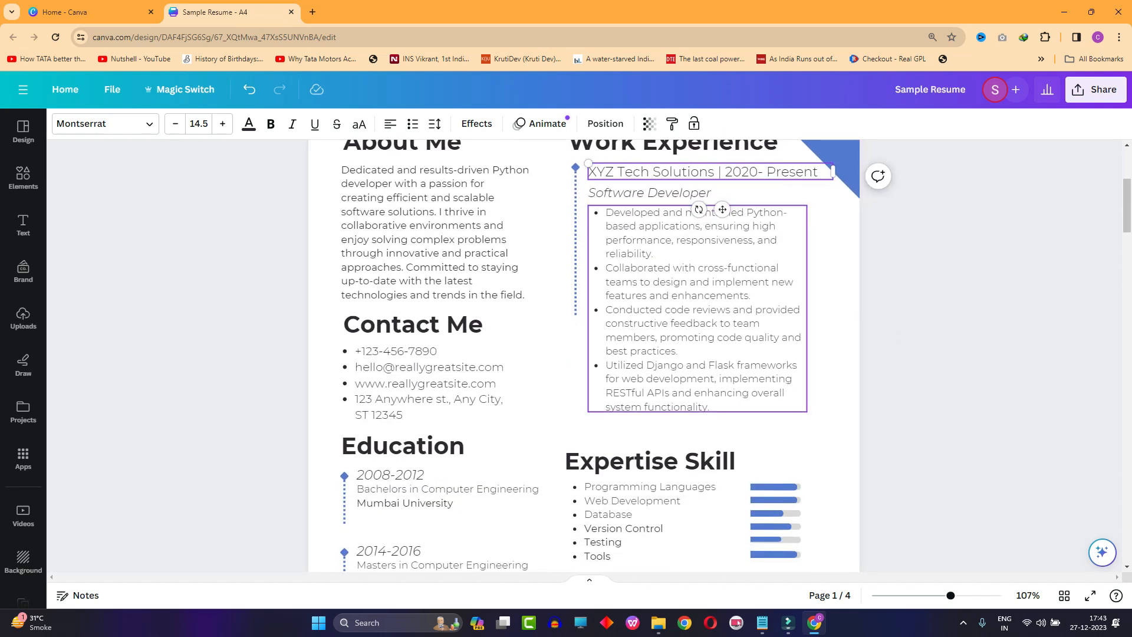
pyautogui.scroll(-2, 589, 353)
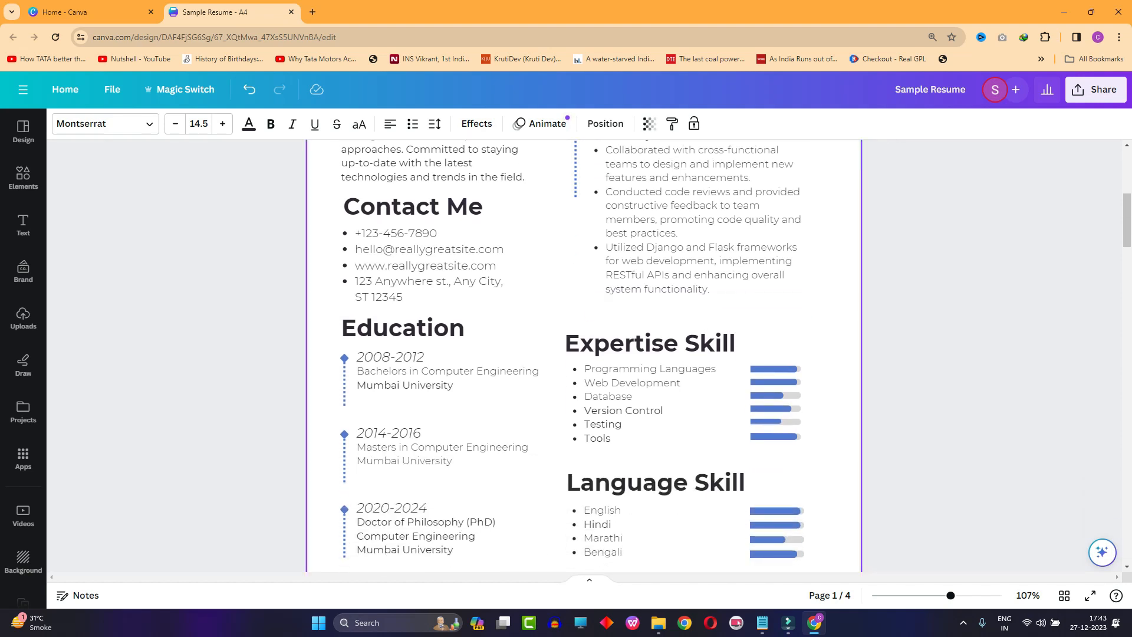
pyautogui.scroll(1, 590, 354)
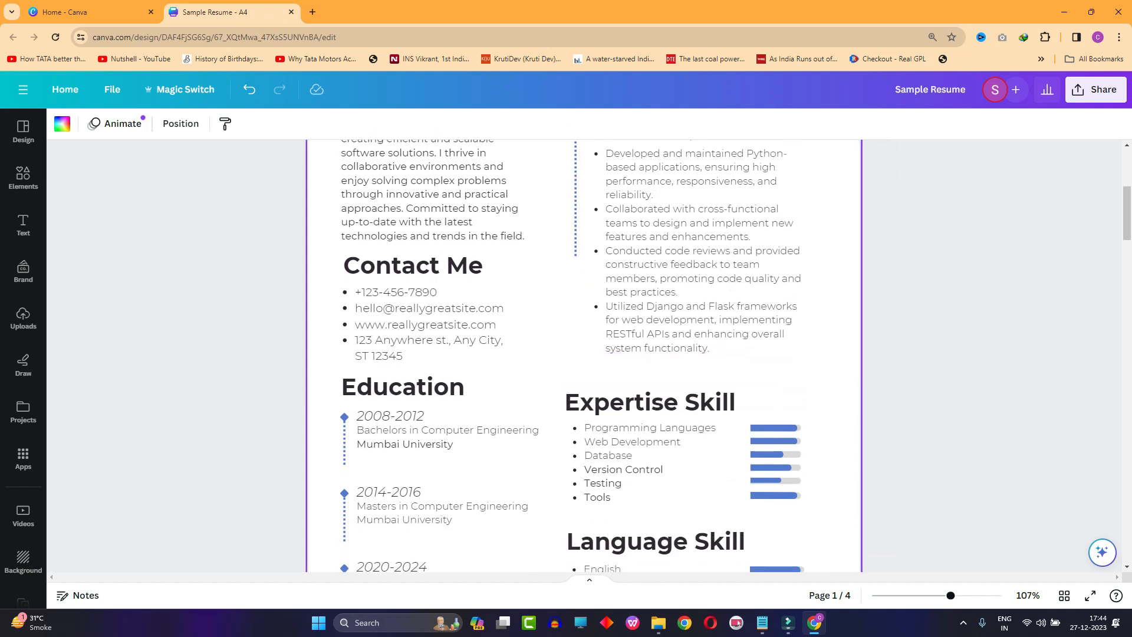
# - Examine the Expertise Skill and Language Skill lists together with their proficiency bars
pyautogui.scroll(-2, 678, 384)
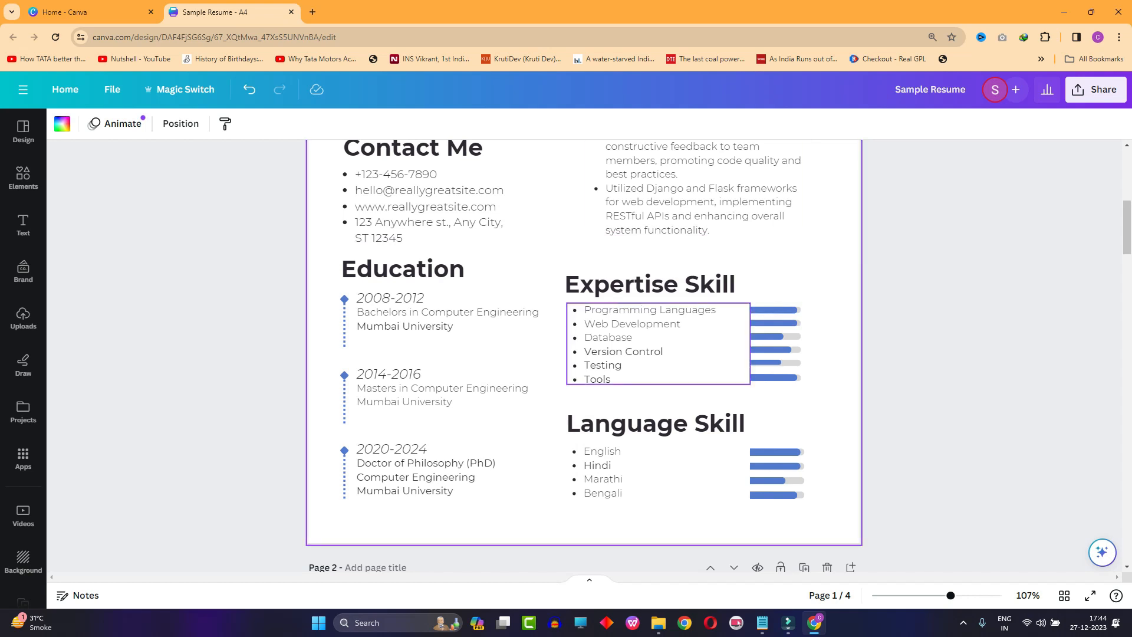
pyautogui.scroll(5, 628, 350)
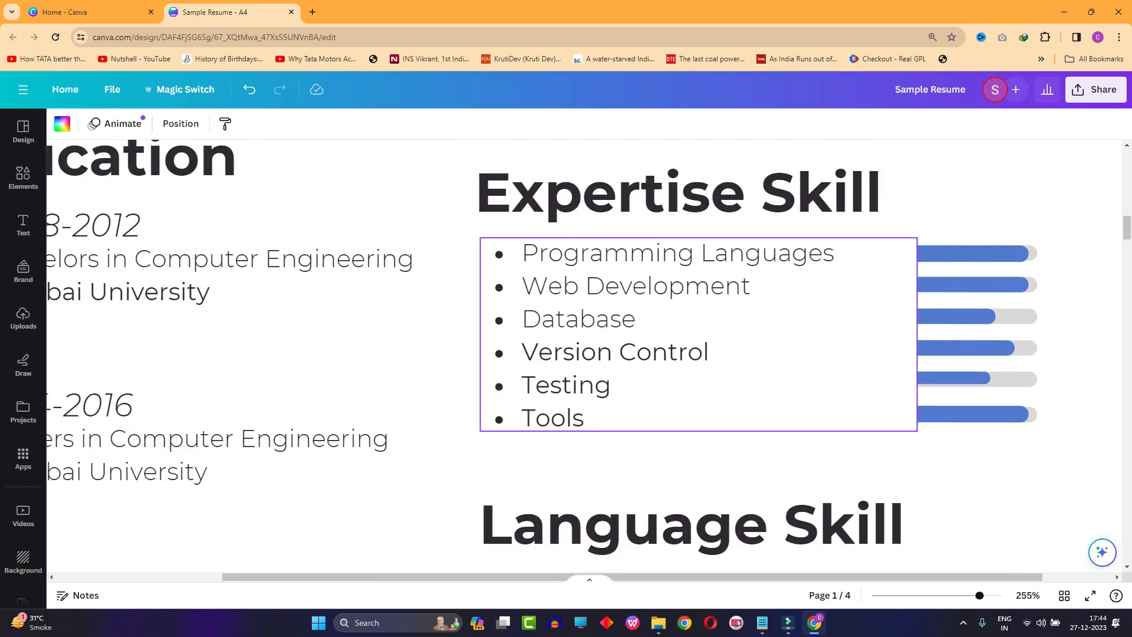
pyautogui.scroll(-3, 734, 327)
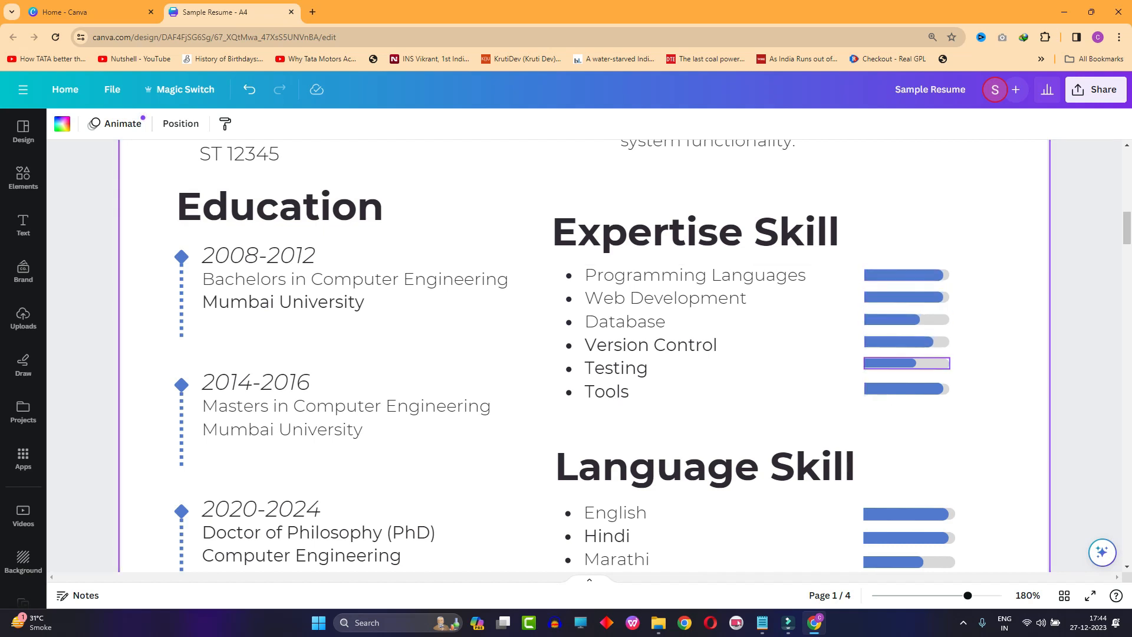
pyautogui.scroll(-3, 585, 394)
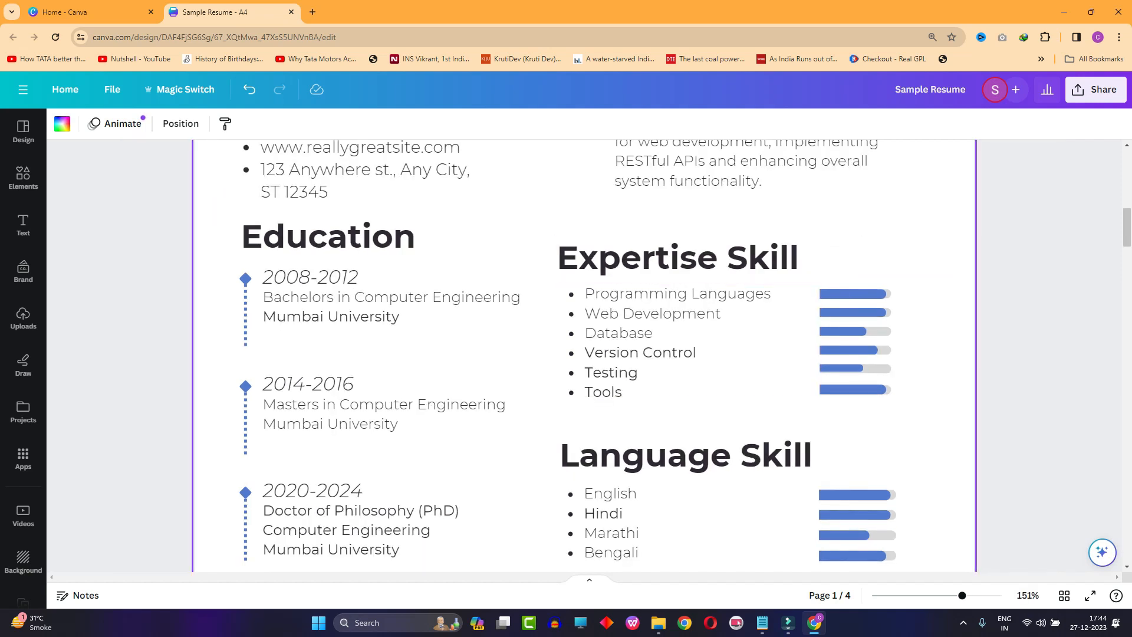
pyautogui.scroll(-2, 690, 342)
pyautogui.scroll(1, 853, 472)
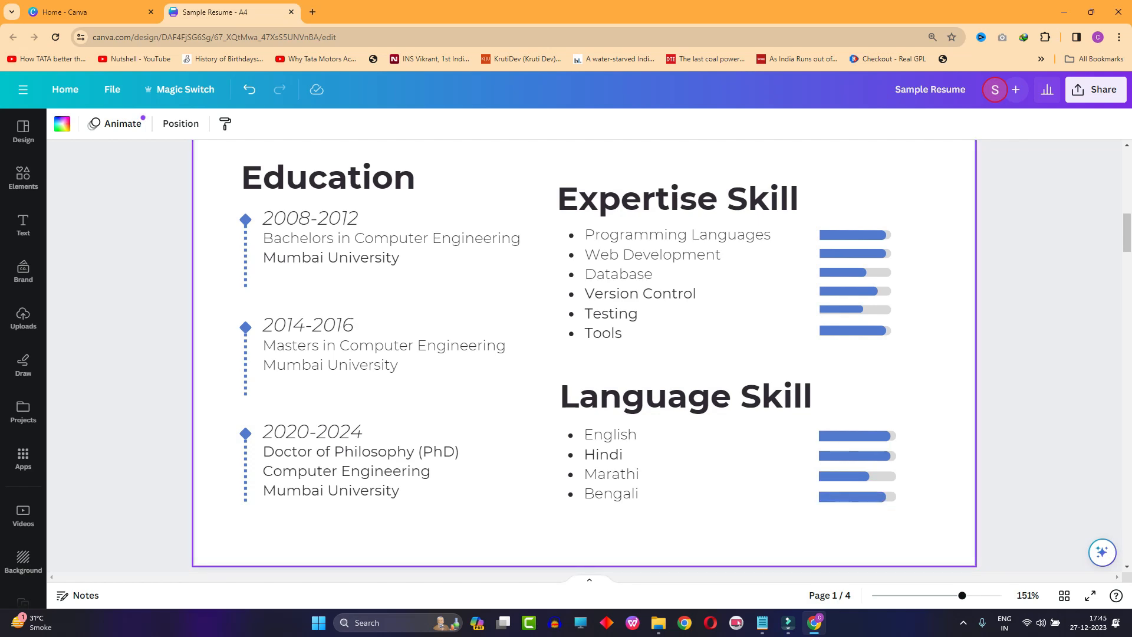
# - Review the finished two-column layout of the whole Python Developer resume on page 1
pyautogui.scroll(-3, 843, 475)
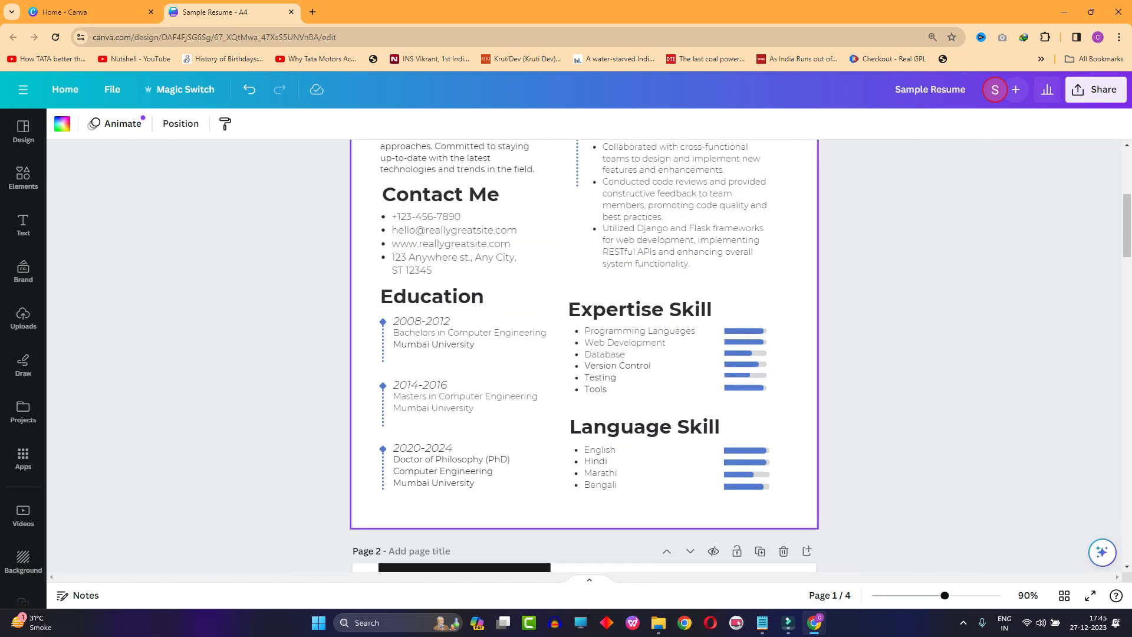
pyautogui.scroll(5, 589, 370)
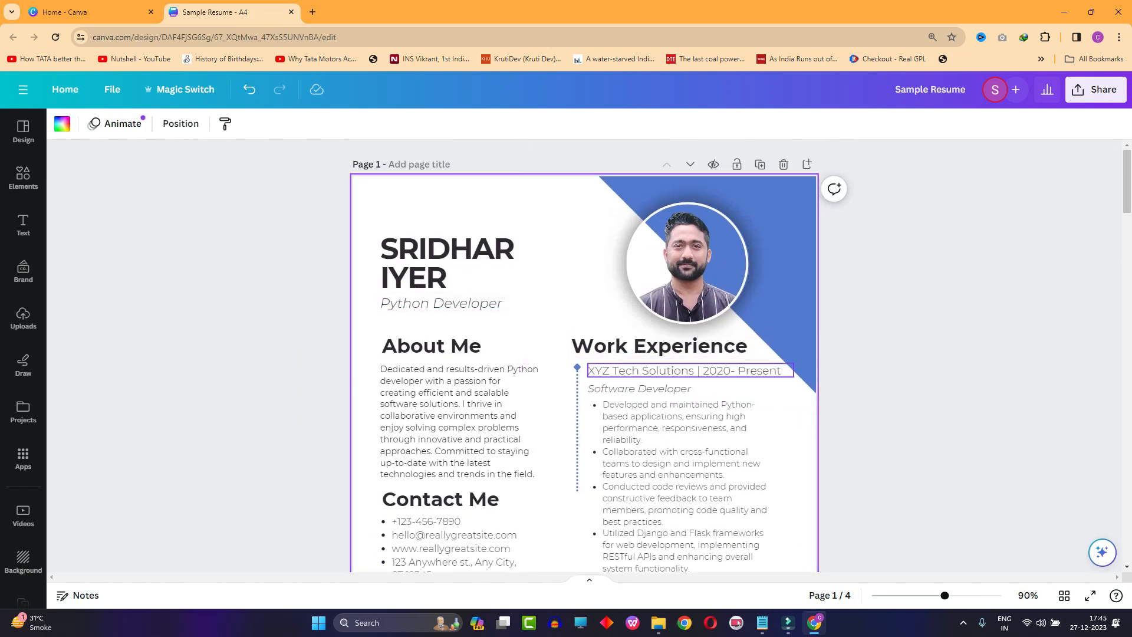
pyautogui.scroll(-4, 678, 354)
pyautogui.scroll(3, 678, 354)
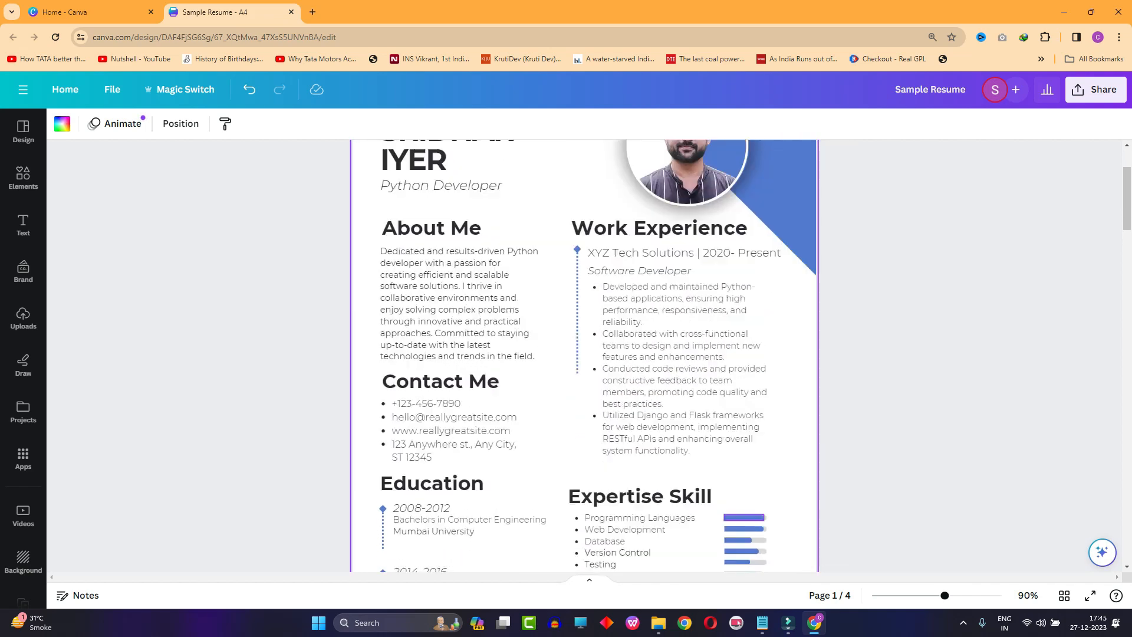
pyautogui.scroll(-5, 678, 354)
# - Examine the Product Designer resume on page 2, covering its header, About Me, contact details, Language, Expertise and Experience sections
pyautogui.scroll(-7, 730, 400)
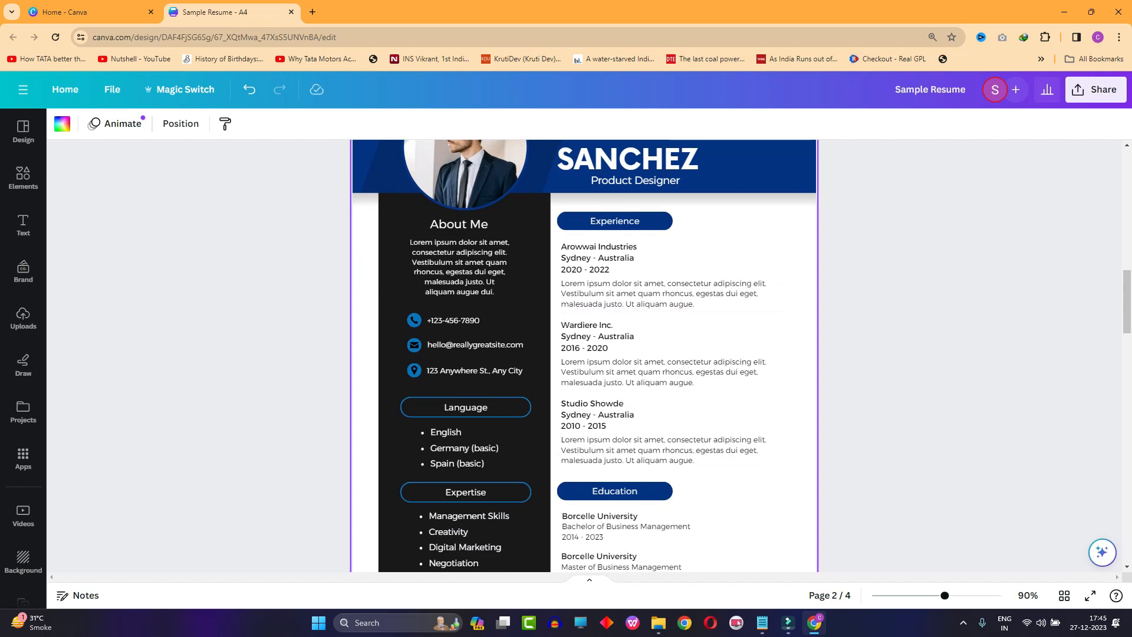
pyautogui.scroll(-4, 730, 400)
pyautogui.scroll(7, 730, 401)
pyautogui.scroll(3, 584, 443)
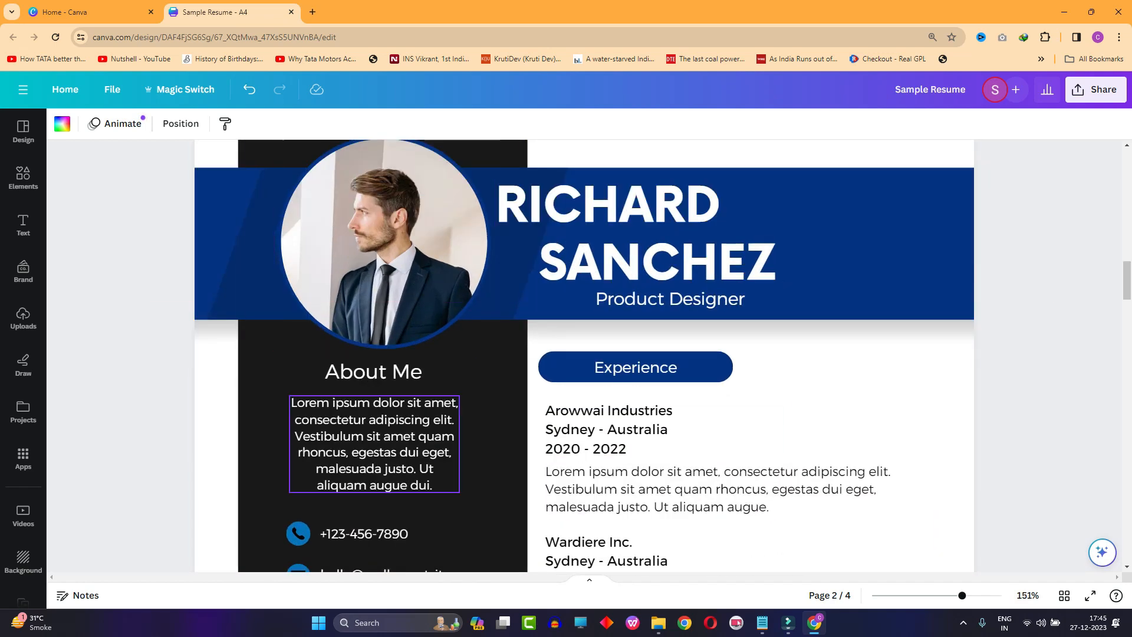
pyautogui.scroll(1, 584, 356)
pyautogui.scroll(-1, 584, 356)
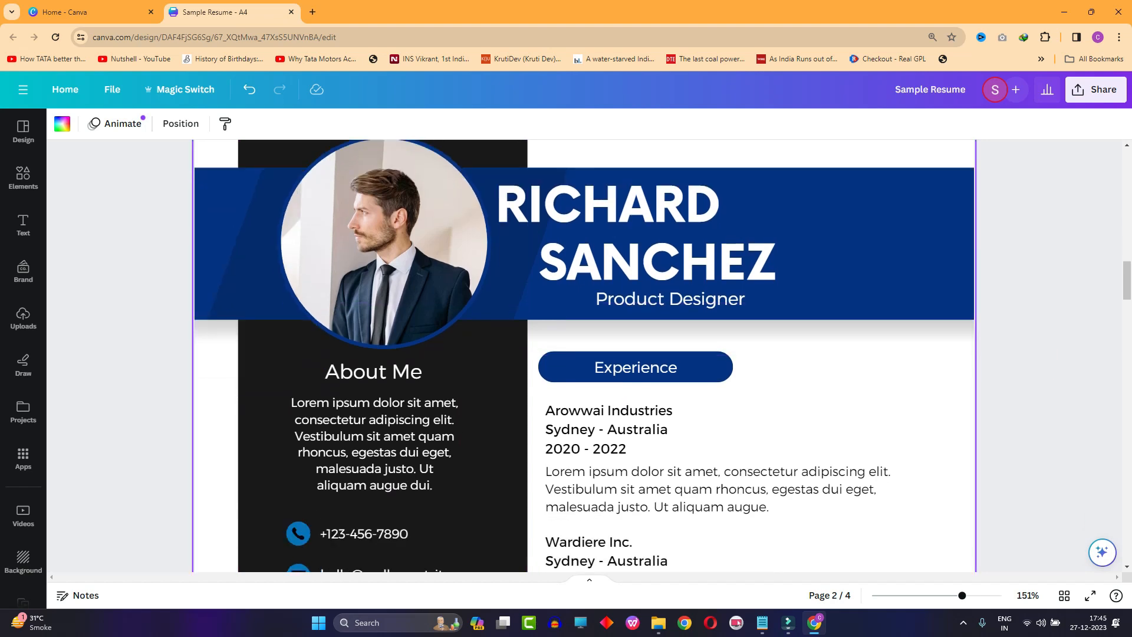
pyautogui.scroll(-3, 585, 405)
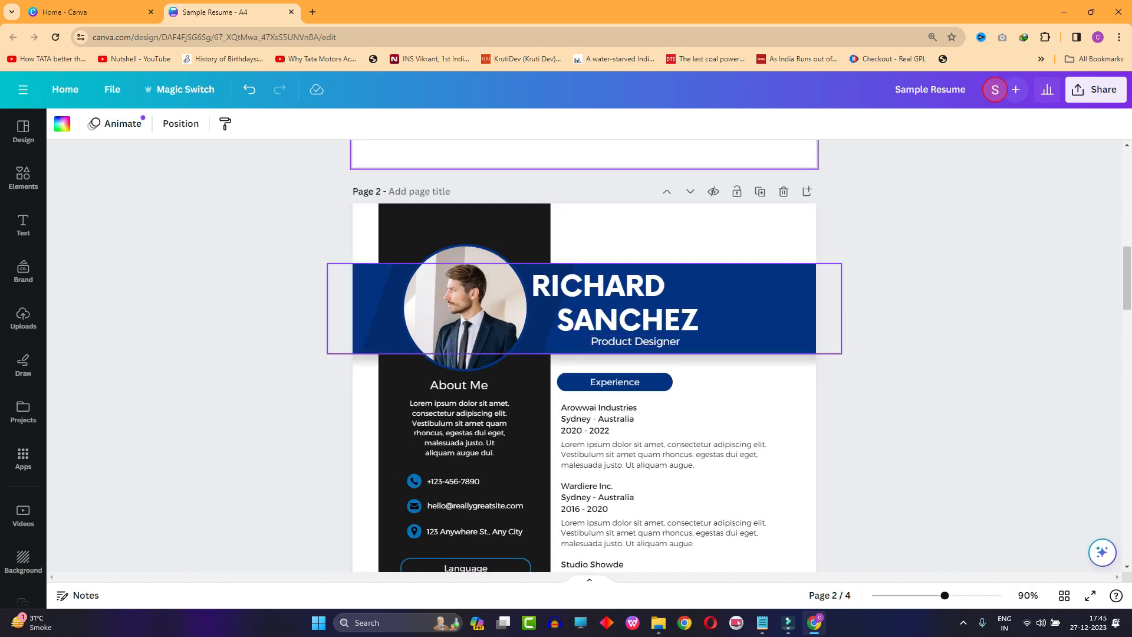
pyautogui.scroll(-3, 635, 342)
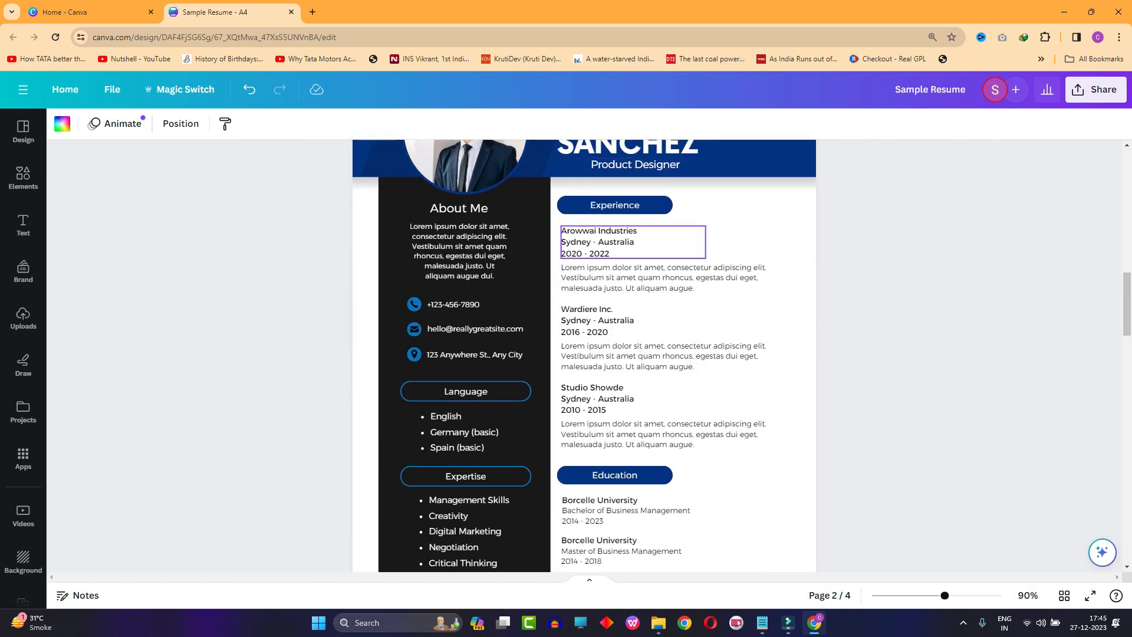
pyautogui.scroll(2, 649, 241)
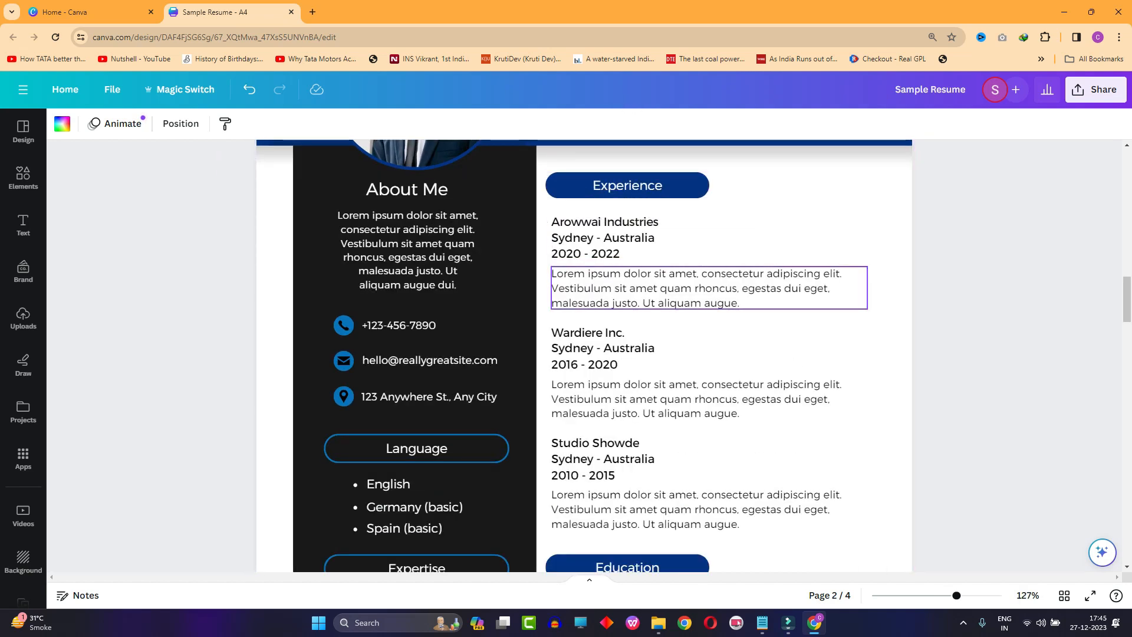
# - Examine the Art Director resume on page 3, covering its photo header, contact details, Education, Expertise and Experience sections
pyautogui.scroll(2, 648, 307)
pyautogui.scroll(-2, 649, 348)
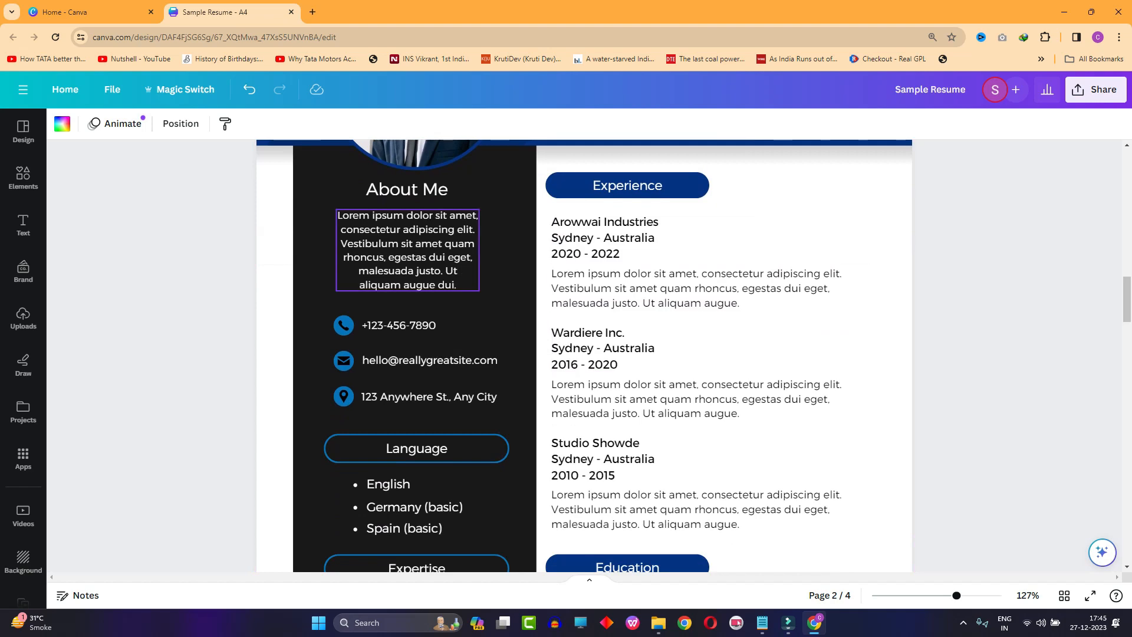
pyautogui.scroll(-2, 406, 251)
pyautogui.scroll(-3, 583, 354)
pyautogui.scroll(-6, 584, 353)
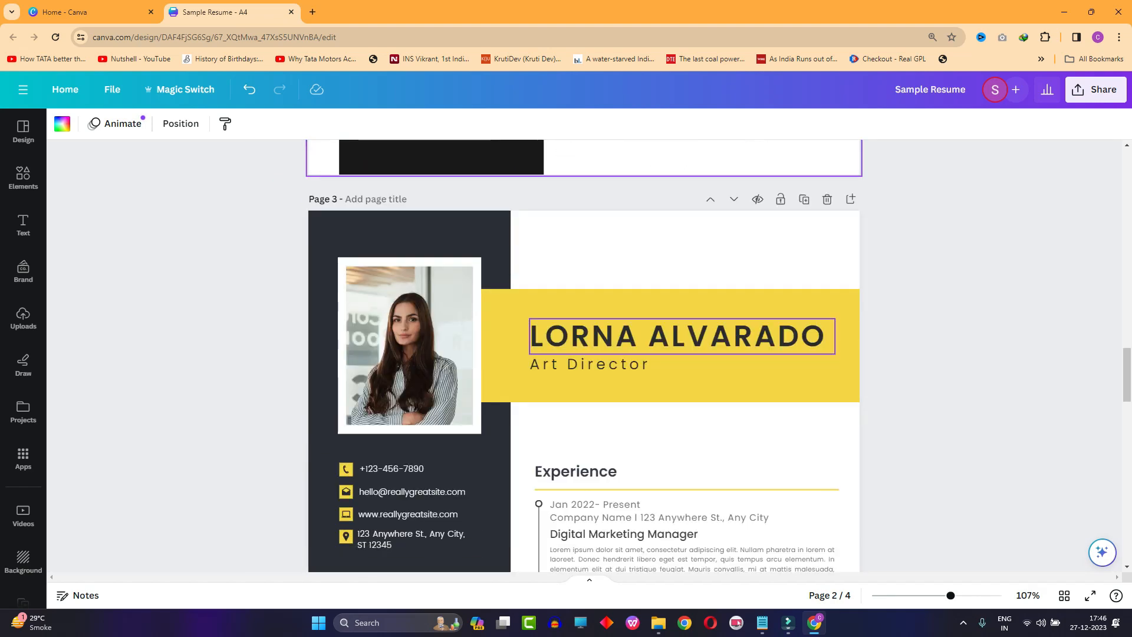
pyautogui.scroll(-2, 584, 353)
pyautogui.scroll(-2, 584, 354)
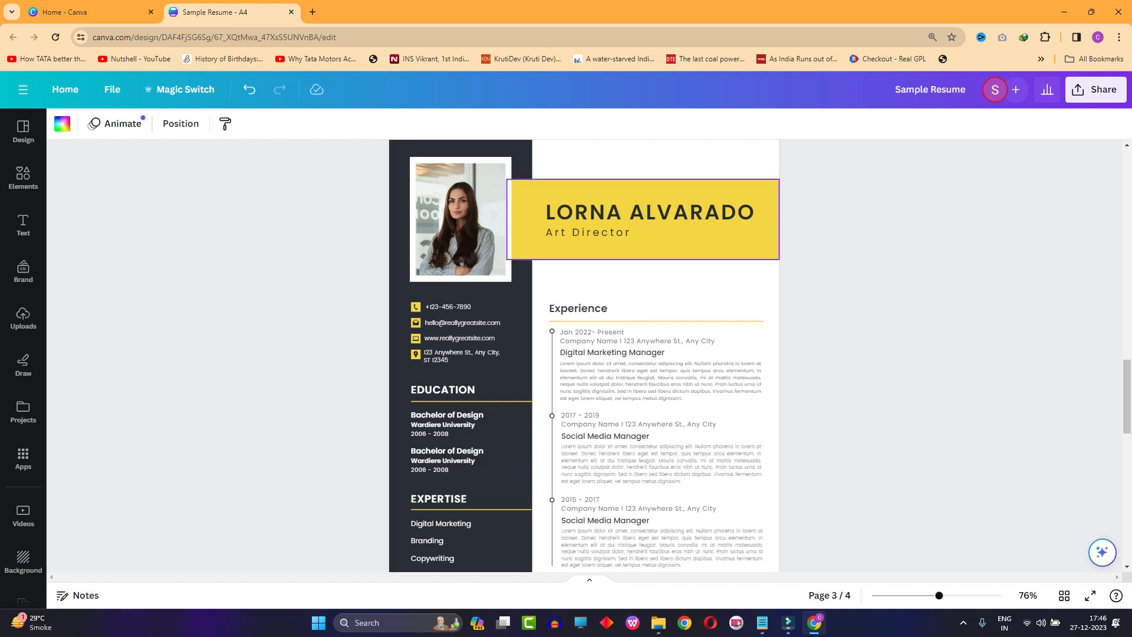
pyautogui.scroll(1, 619, 259)
pyautogui.scroll(4, 619, 300)
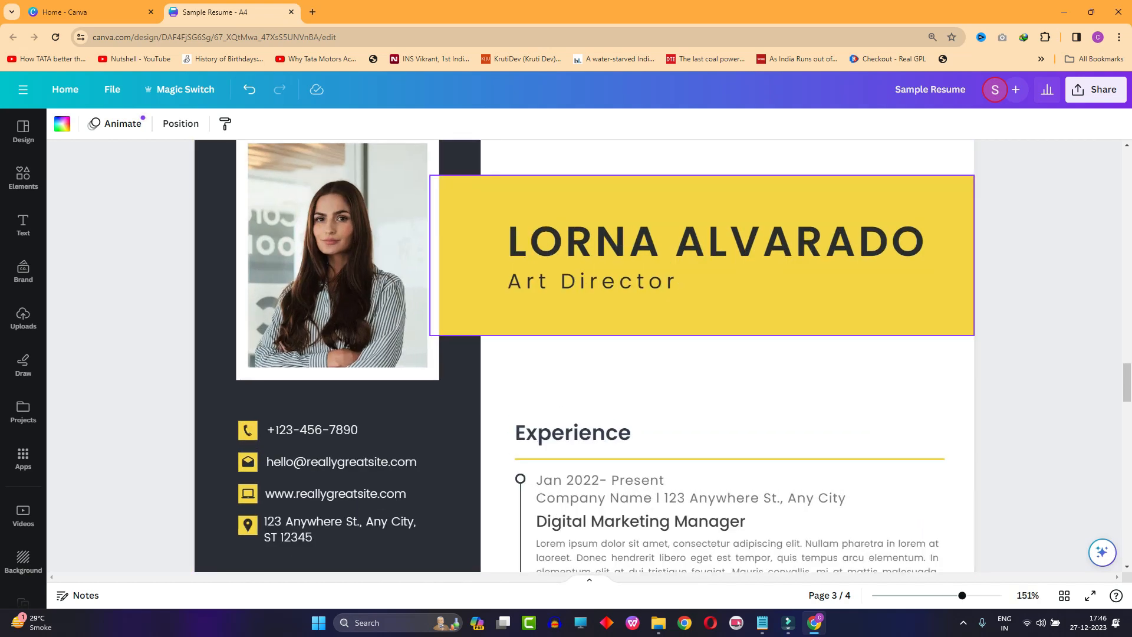
pyautogui.scroll(-1, 582, 299)
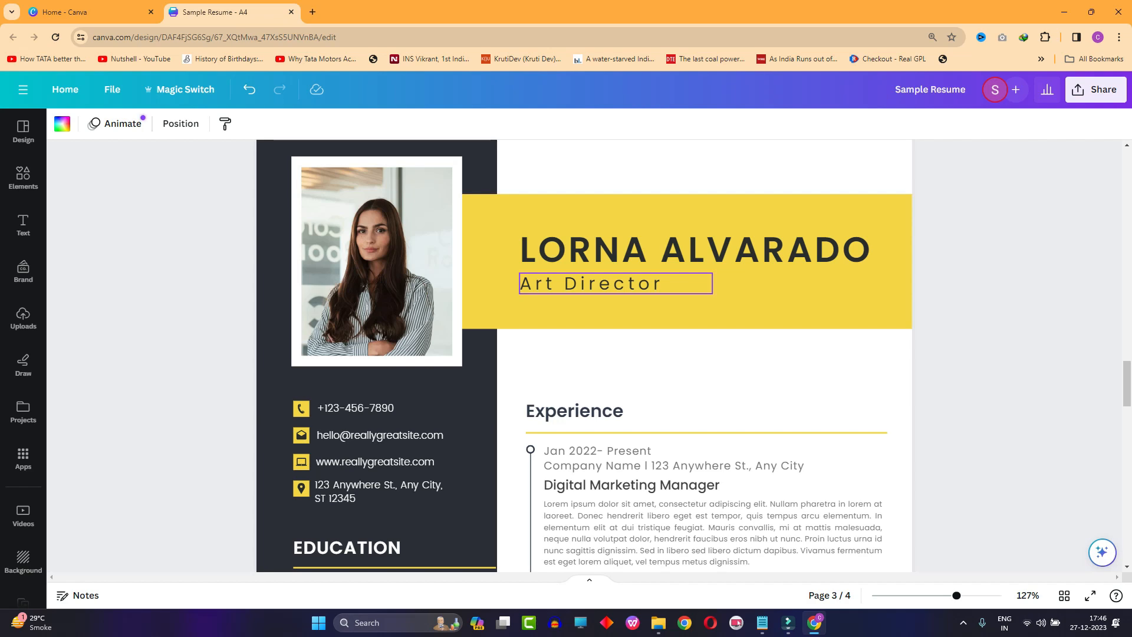
pyautogui.scroll(-2, 582, 319)
pyautogui.scroll(-1, 582, 318)
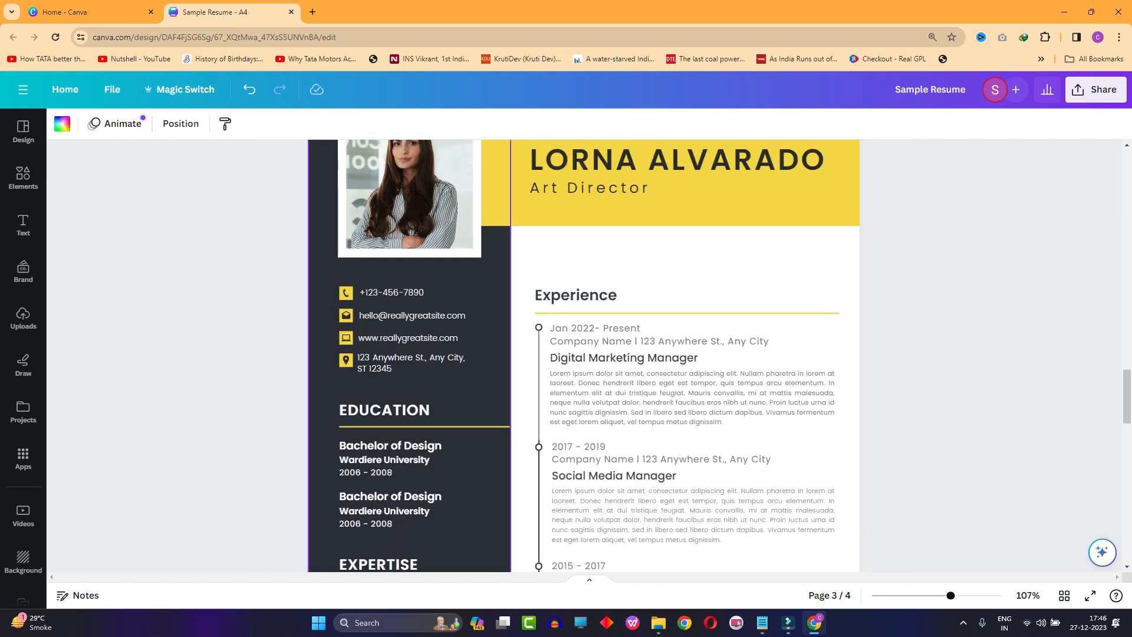
pyautogui.scroll(2, 582, 318)
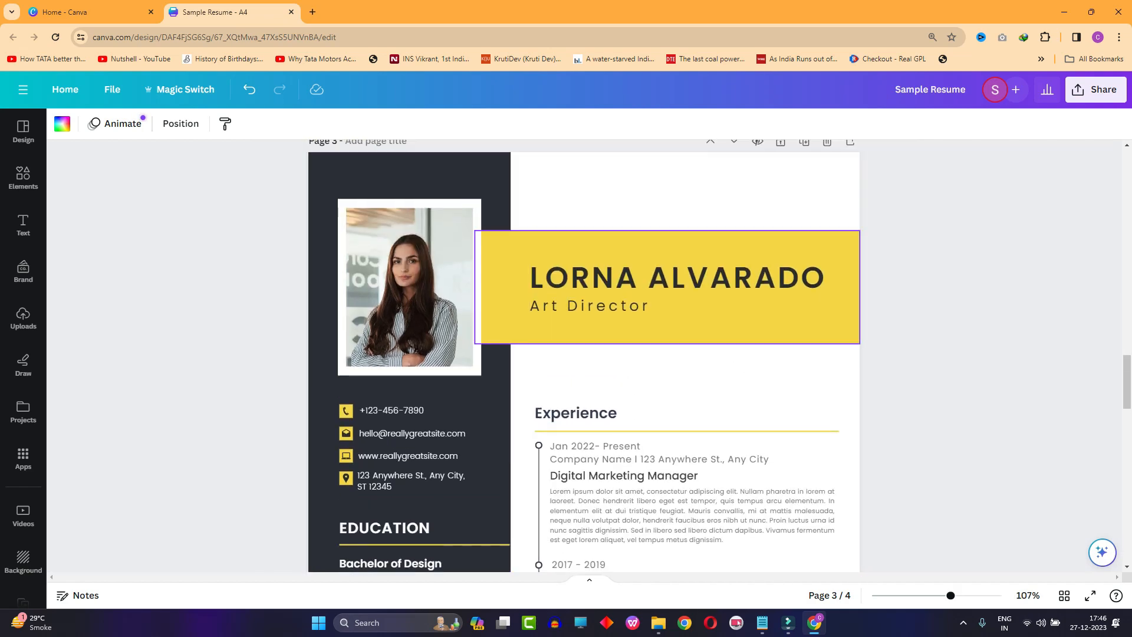
# - Compare the resume layouts on pages 1 and 2 with the Art Director layout on page 3
pyautogui.scroll(20, 582, 319)
pyautogui.scroll(5, 582, 318)
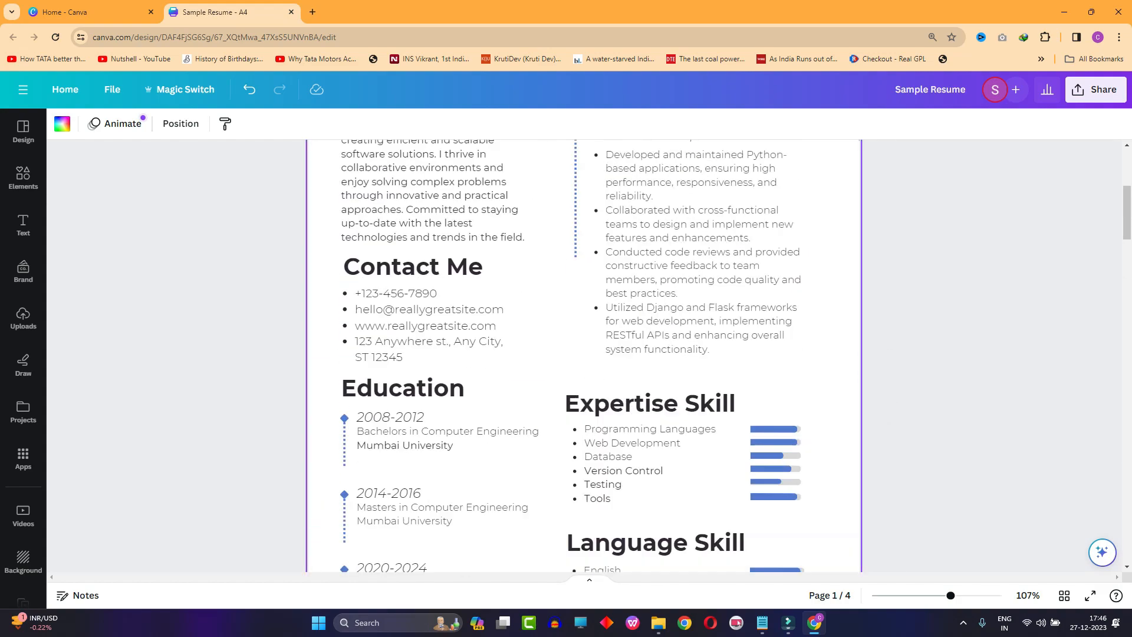
pyautogui.scroll(-12, 582, 318)
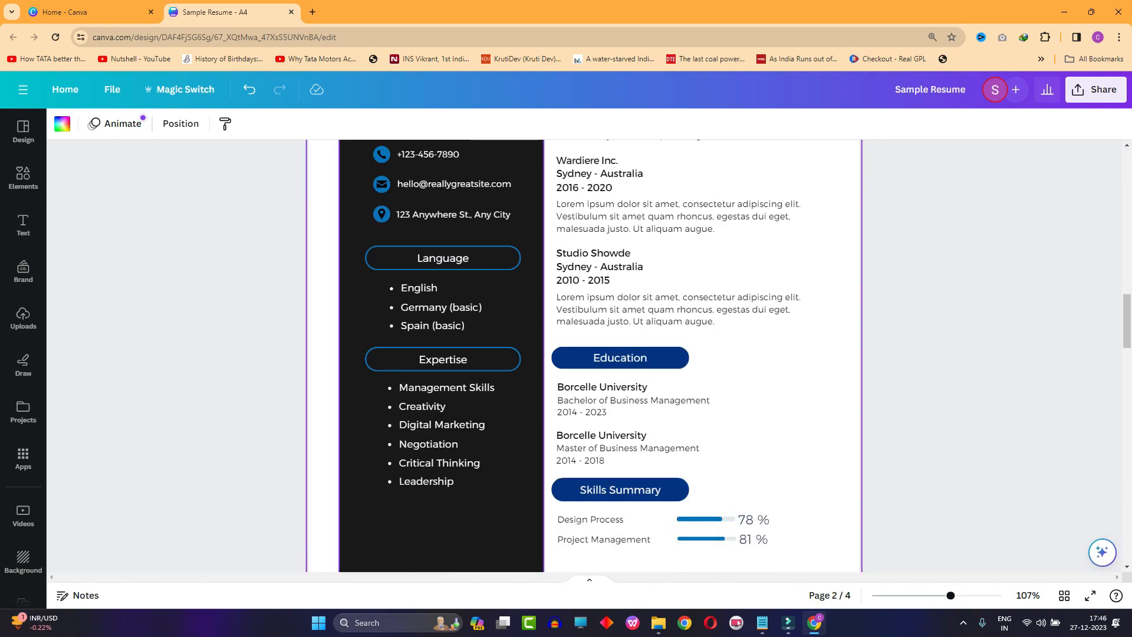
pyautogui.scroll(-7, 582, 318)
pyautogui.scroll(-2, 582, 318)
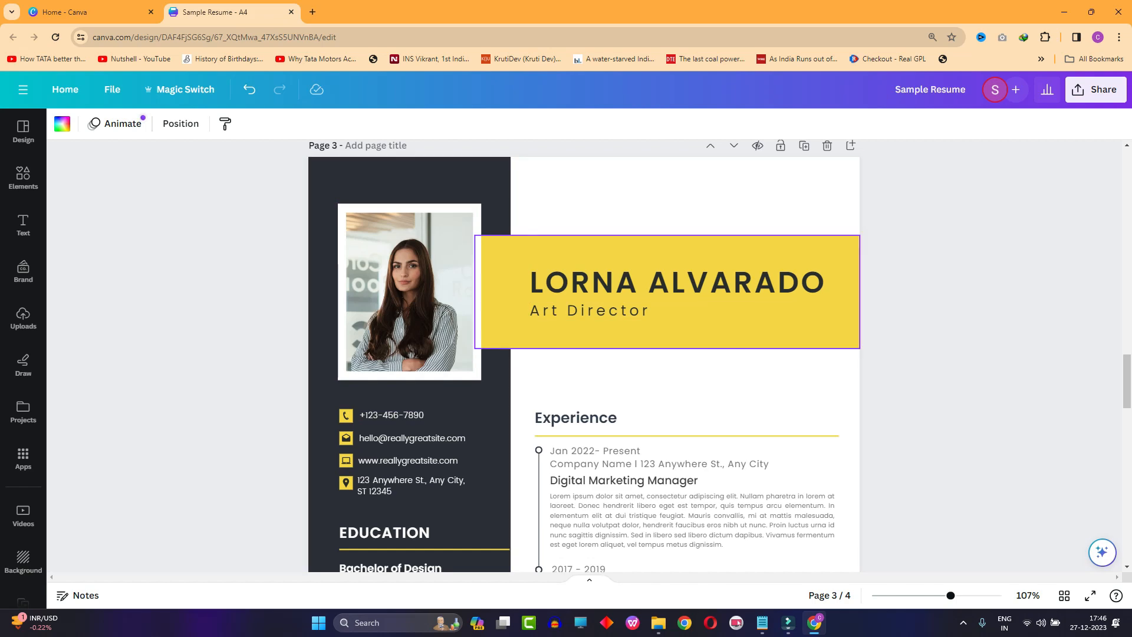
# - Examine the black-and-white Product Designer resume on page 4, from its header and Work Experience through Contact, Expertise, Language, Education and Skills Summary
pyautogui.scroll(-10, 584, 354)
pyautogui.scroll(-3, 584, 354)
pyautogui.keyDown('ctrl'); pyautogui.scroll(-5, 584, 354); pyautogui.keyUp('ctrl')
pyautogui.scroll(-3, 584, 354)
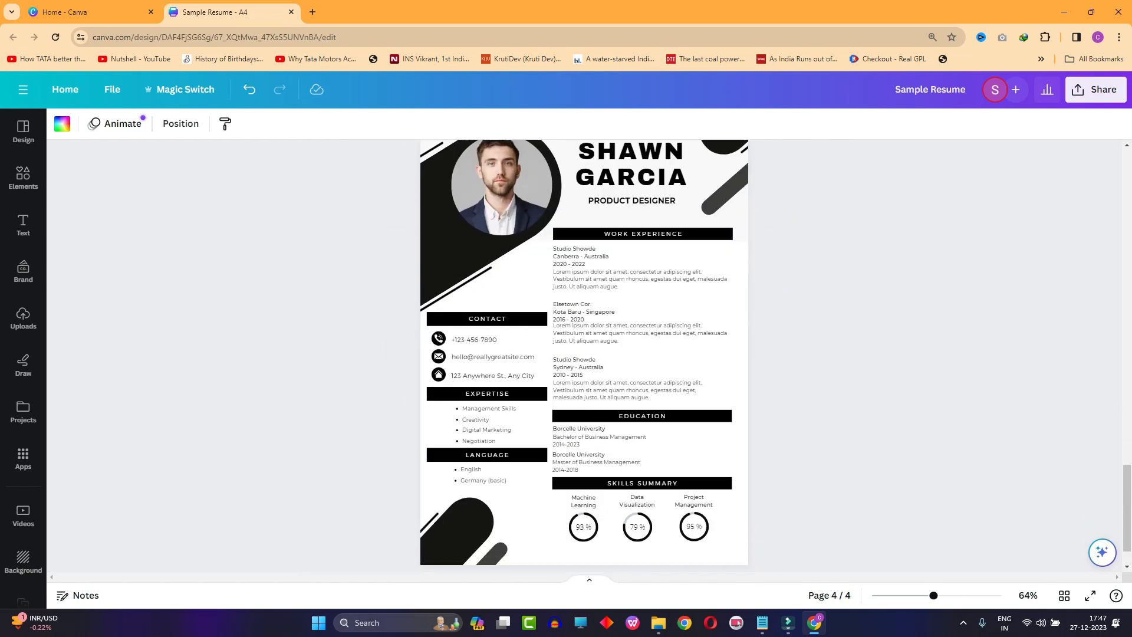
pyautogui.scroll(3, 584, 354)
pyautogui.keyDown('ctrl'); pyautogui.scroll(4, 583, 354); pyautogui.keyUp('ctrl')
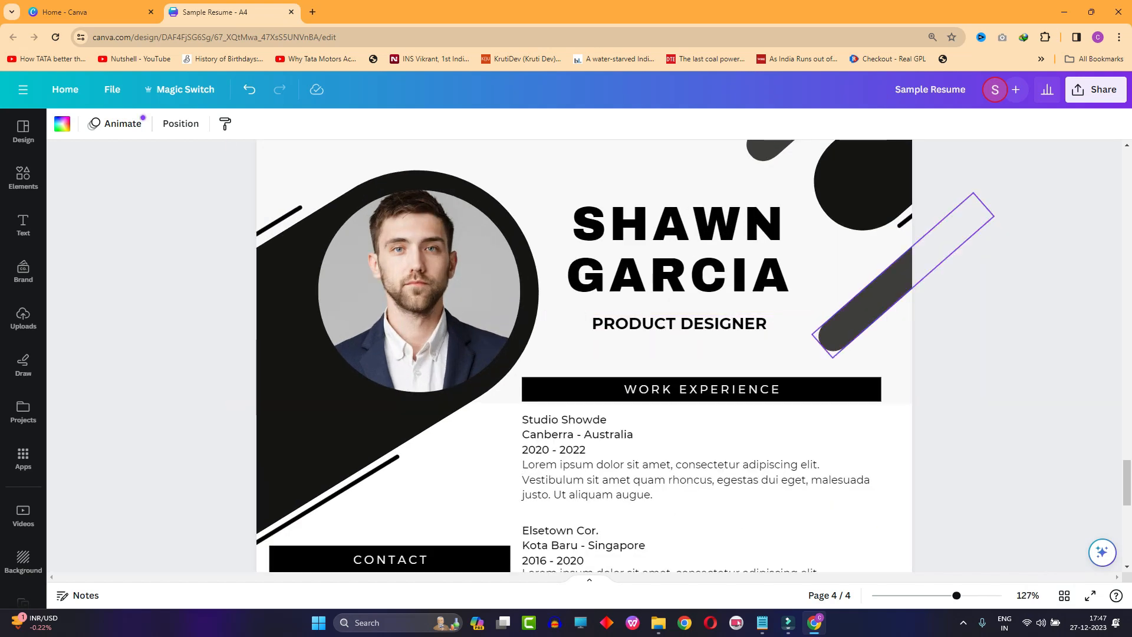
pyautogui.scroll(2, 584, 353)
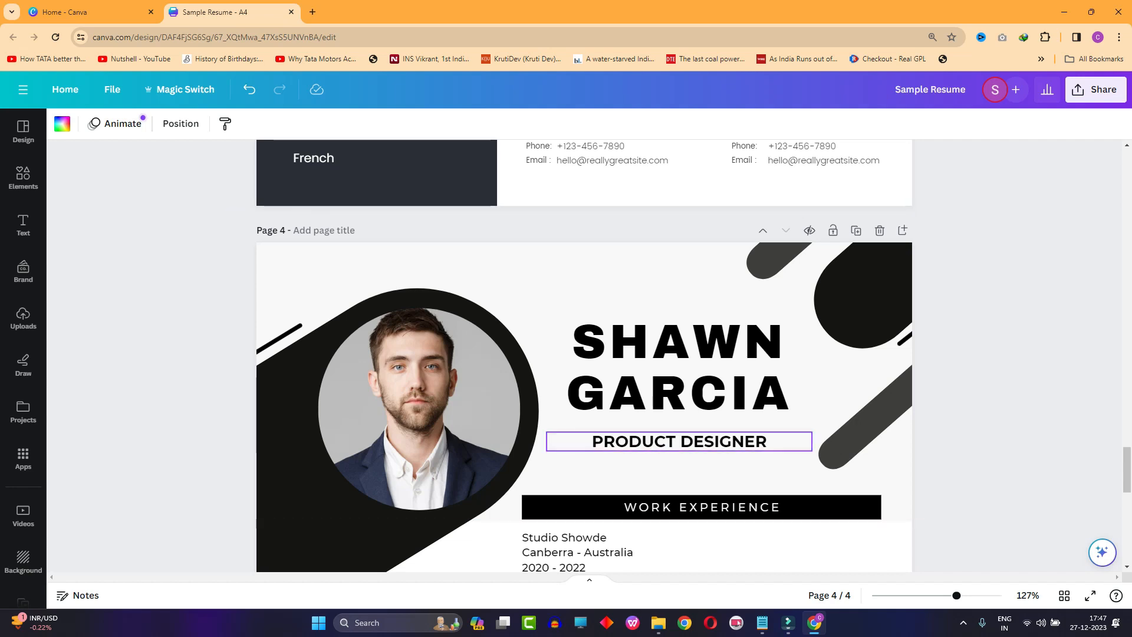
pyautogui.keyDown('ctrl'); pyautogui.scroll(-3, 584, 353); pyautogui.keyUp('ctrl')
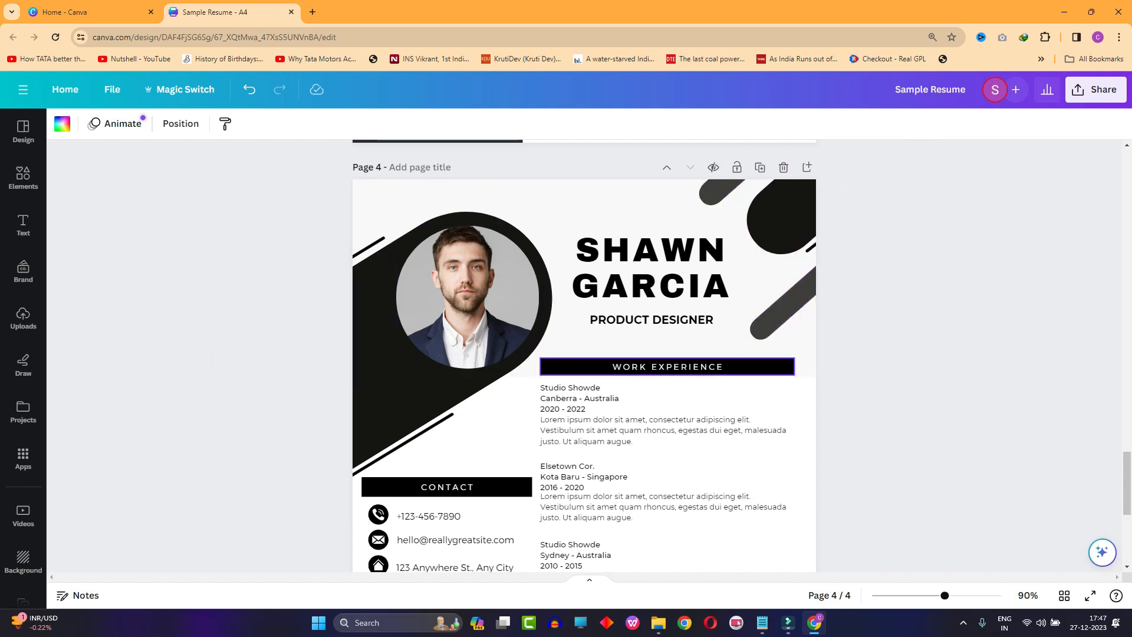
pyautogui.scroll(-3, 666, 368)
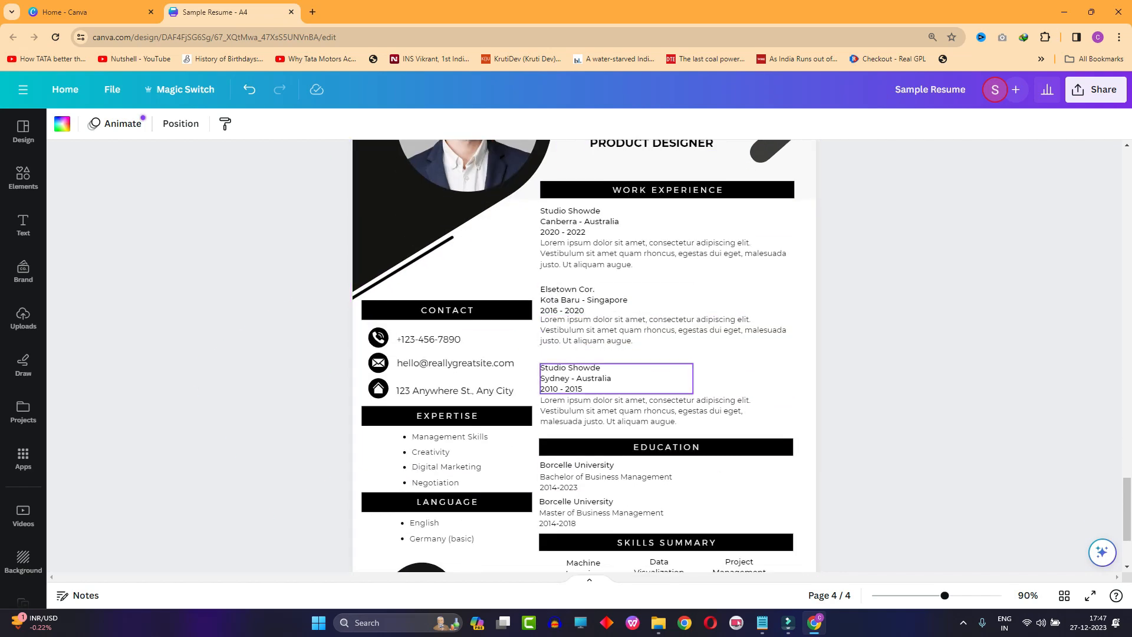
pyautogui.scroll(-2, 583, 460)
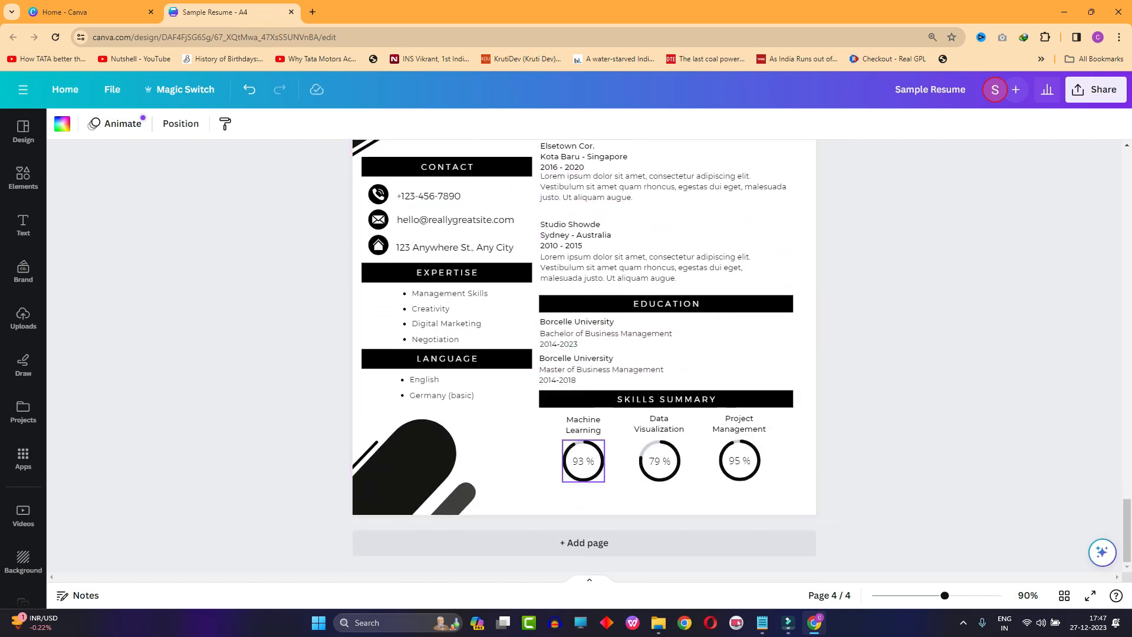
# - Set the Machine Learning progress ring under Skills Summary on page 4 to 92%
pyautogui.scroll(5, 583, 461)
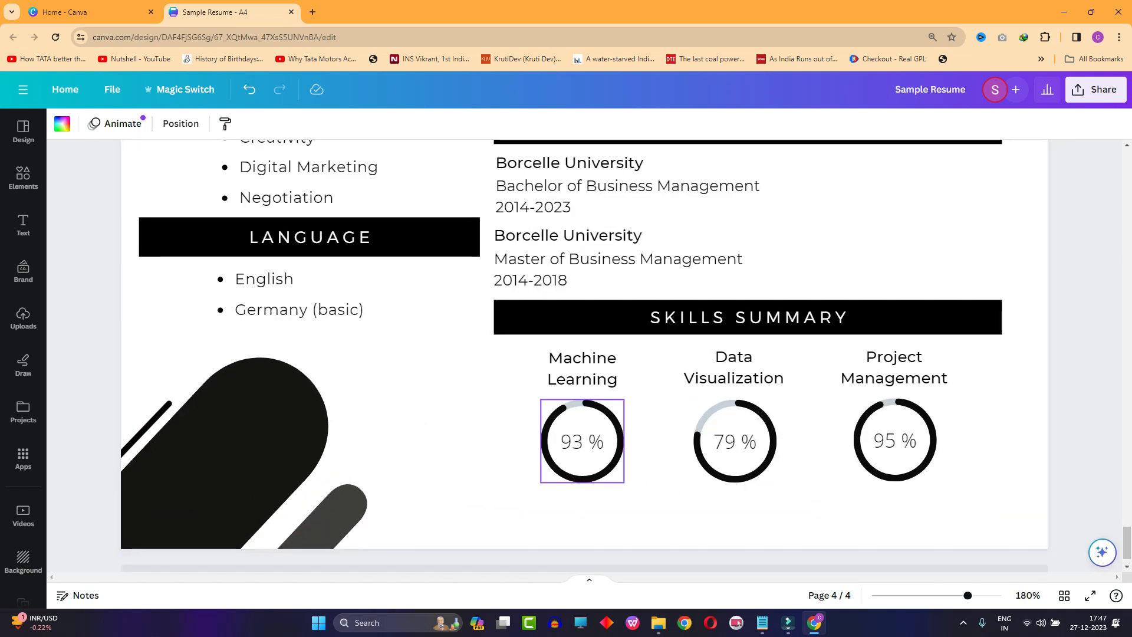
pyautogui.click(583, 460)
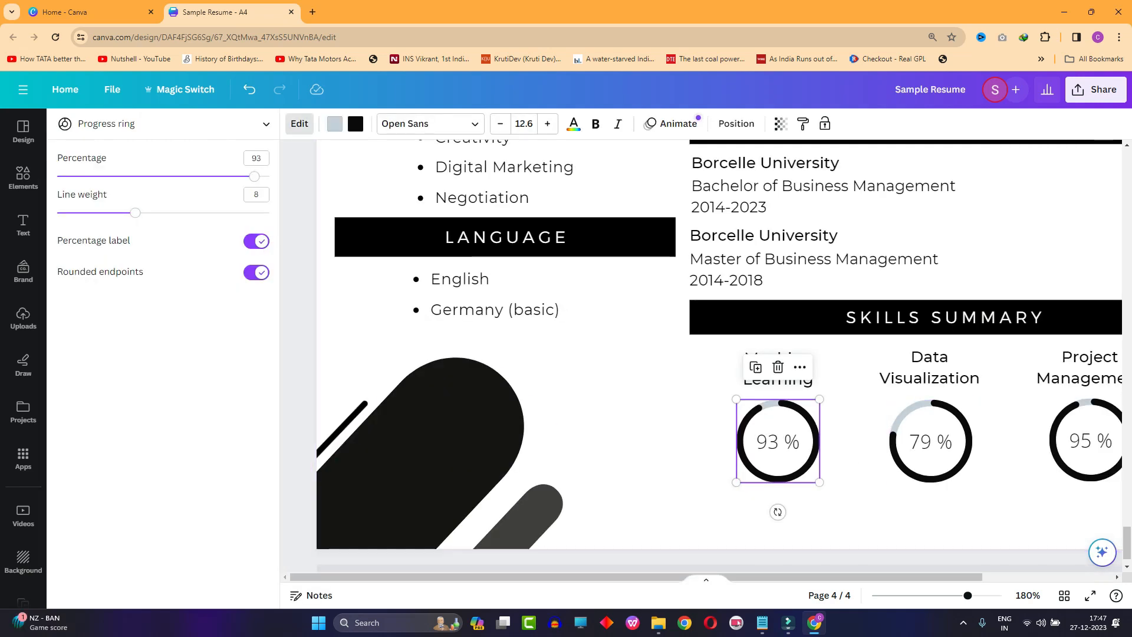
pyautogui.moveTo(254, 177)
pyautogui.mouseDown()
pyautogui.moveTo(219, 176)
pyautogui.moveTo(248, 176)
pyautogui.mouseUp()
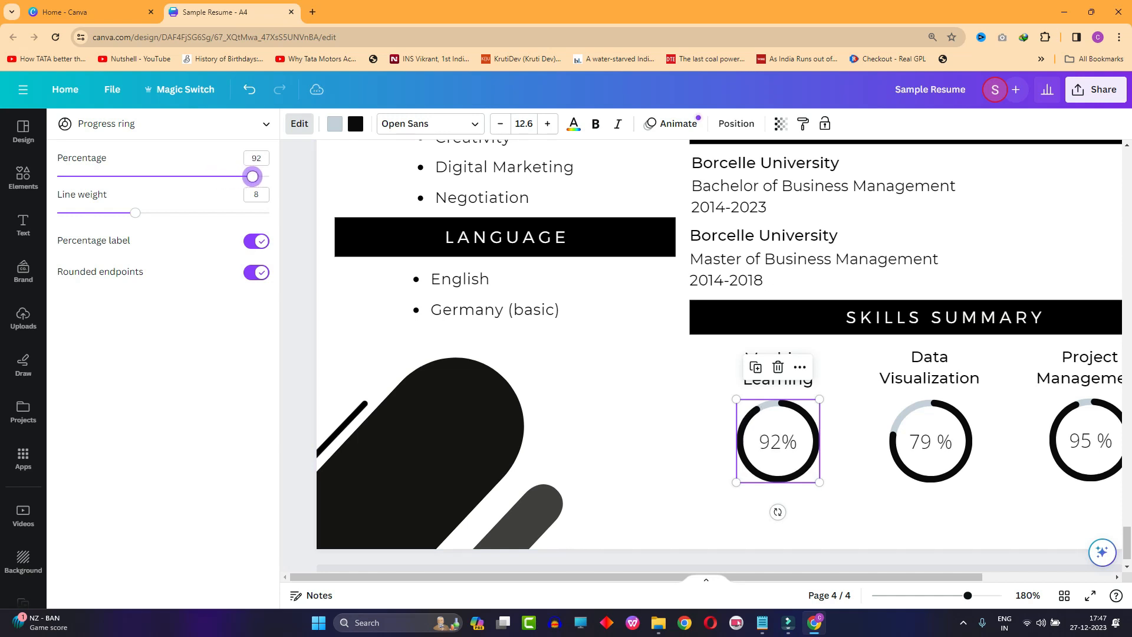
pyautogui.click(654, 501)
# - Revisit the Education, Expertise Skill and Language Skill sections of the Python Developer resume on page 1
pyautogui.scroll(-2, 655, 507)
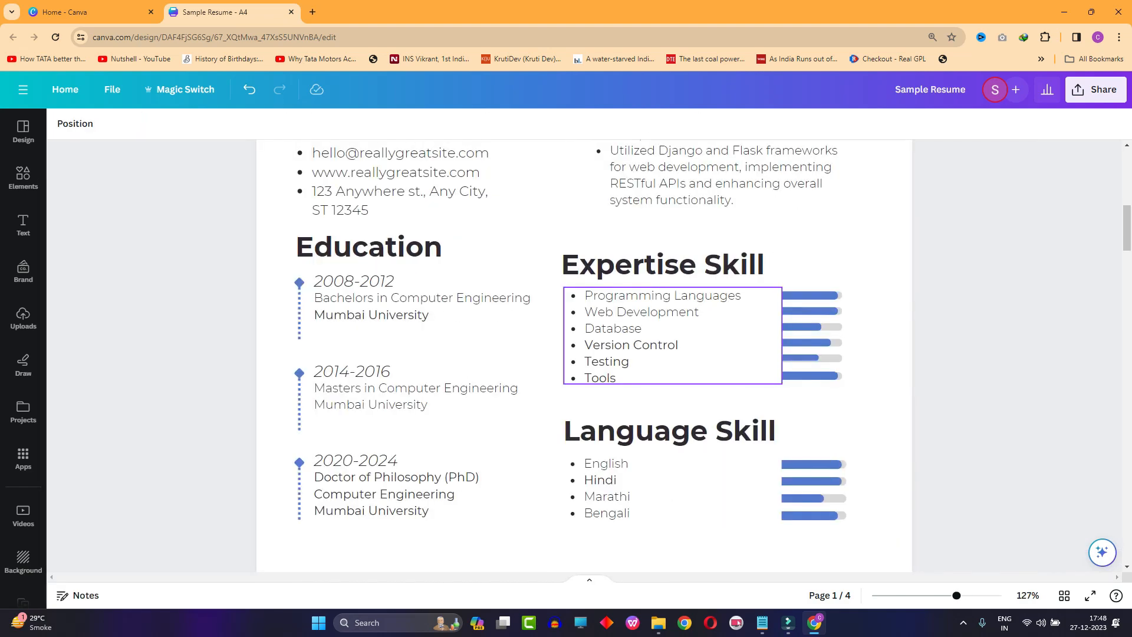
pyautogui.scroll(-2, 666, 407)
pyautogui.scroll(1, 666, 407)
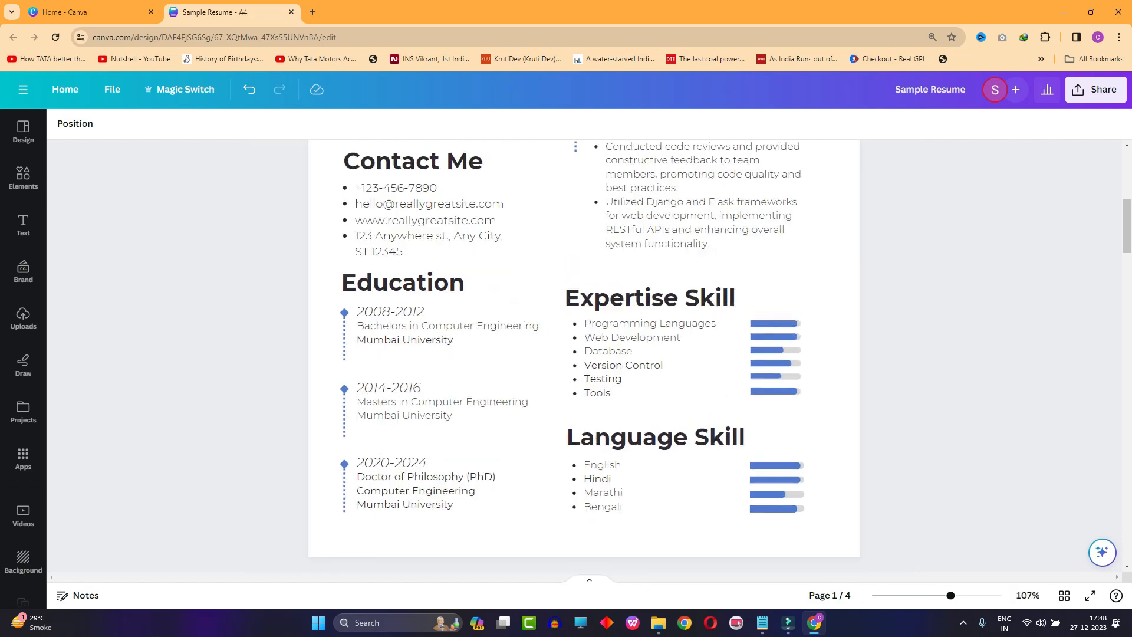
# - Open ChatGPT at chat.openai.com in a new browser tab
pyautogui.hotkey('ctrl', 't')
pyautogui.write('chat.openai.com')
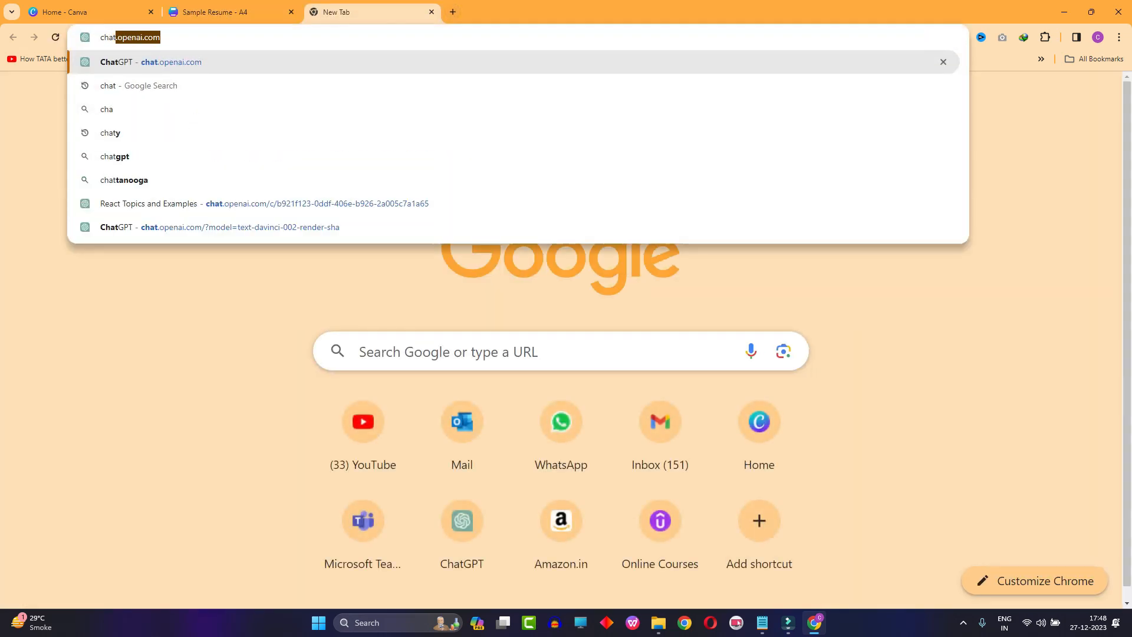
pyautogui.press('Return')
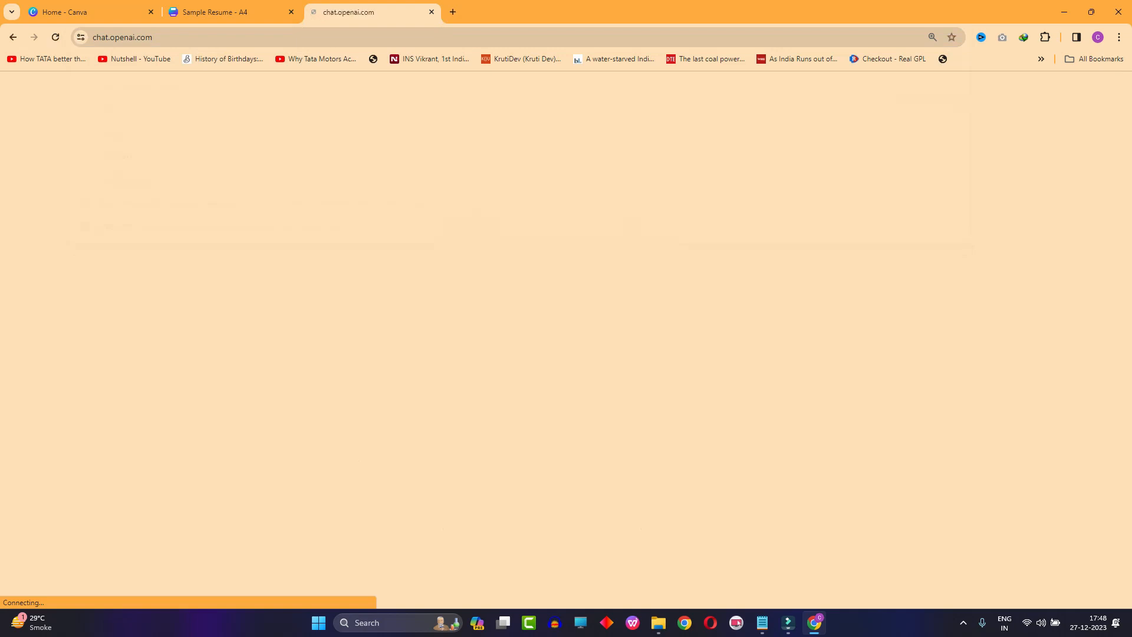
# - Return to the Sample Resume design in Canva and review page 1's header, About Me and Work Experience sections
pyautogui.hotkey('ctrl', 'shift', 'Tab')
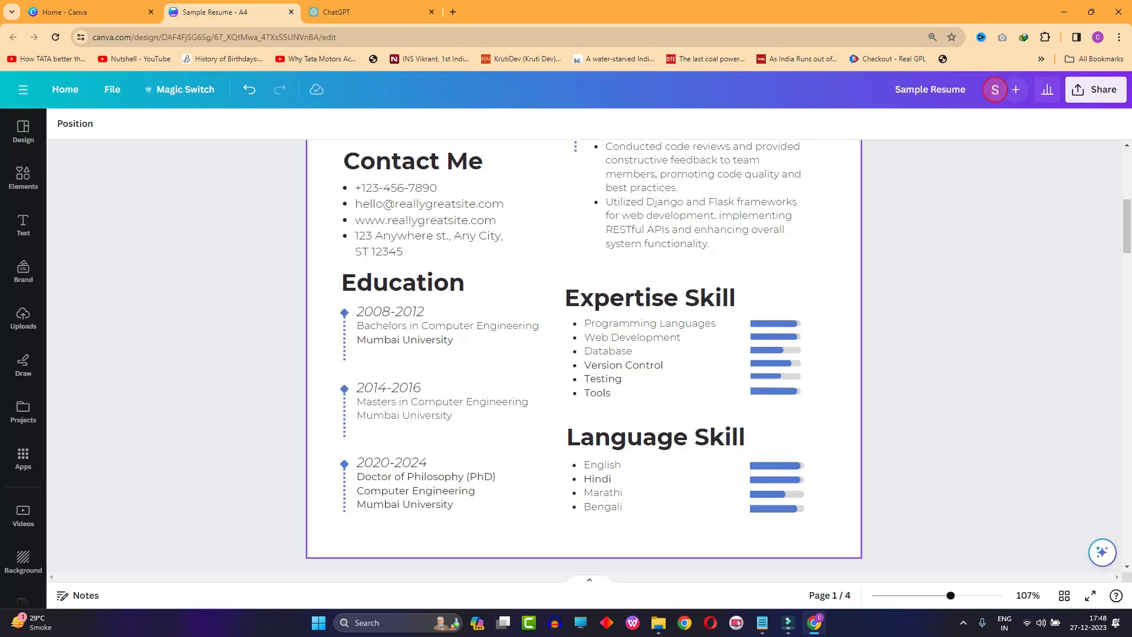
pyautogui.scroll(3, 583, 354)
pyautogui.scroll(4, 584, 354)
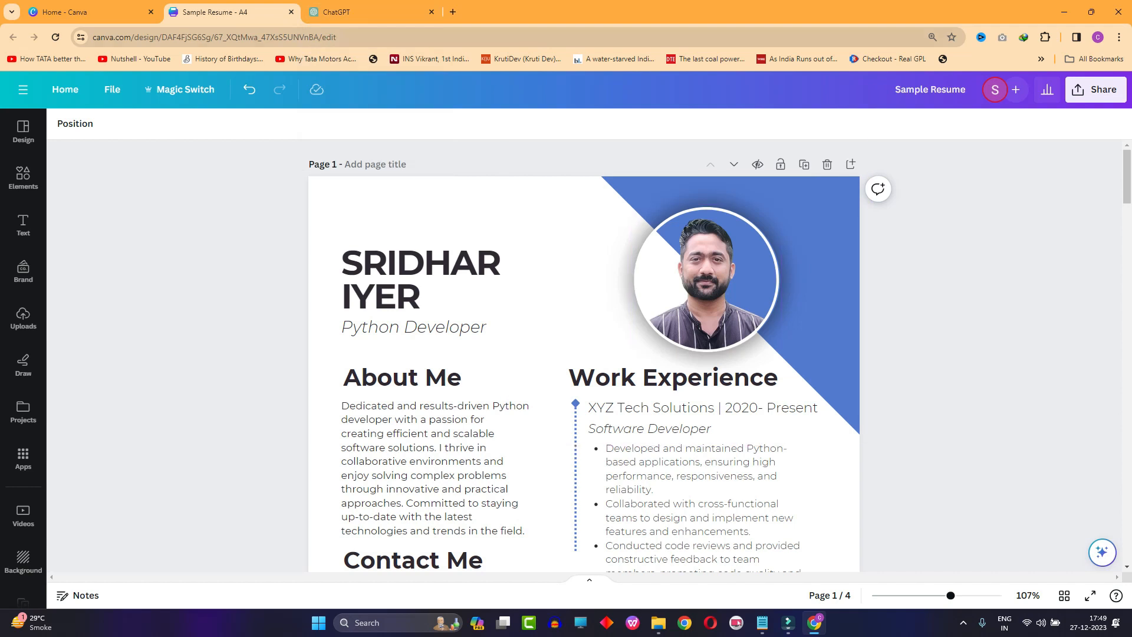
# - In ChatGPT, copy the resume-writing prompt from the Python Developer Resume conversation into a new chat
pyautogui.click(354, 11)
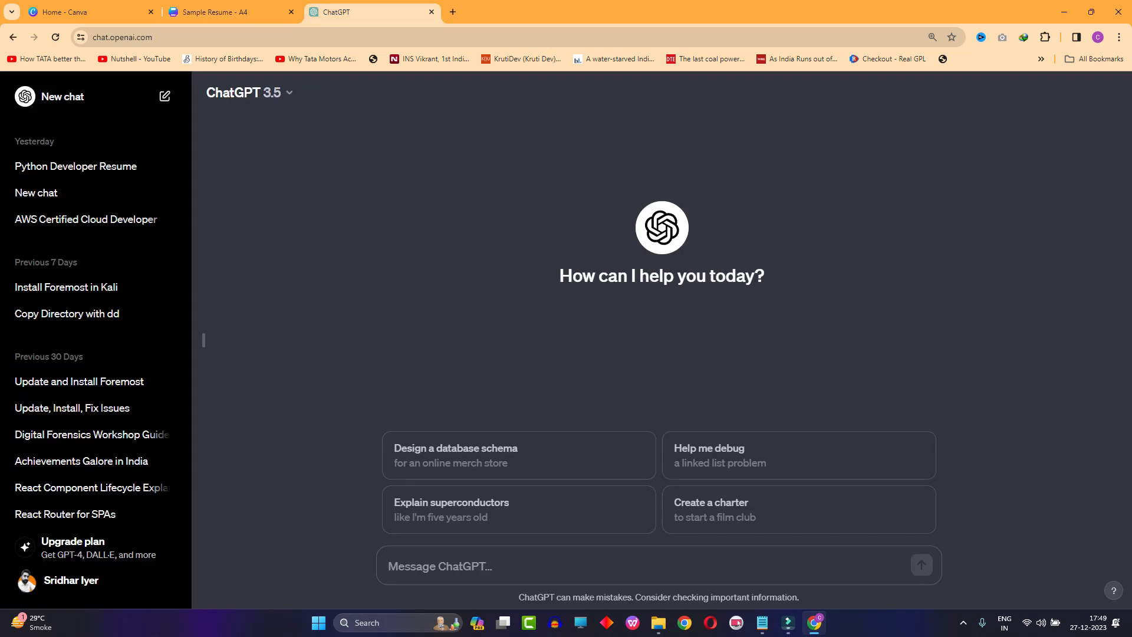
pyautogui.click(89, 166)
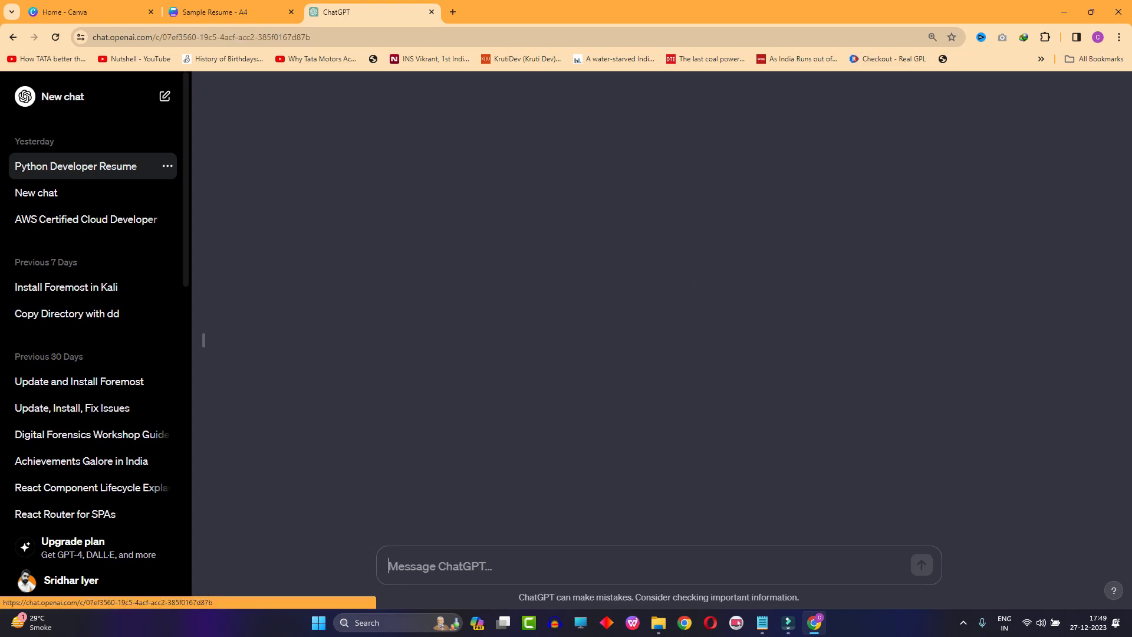
pyautogui.scroll(15, 652, 518)
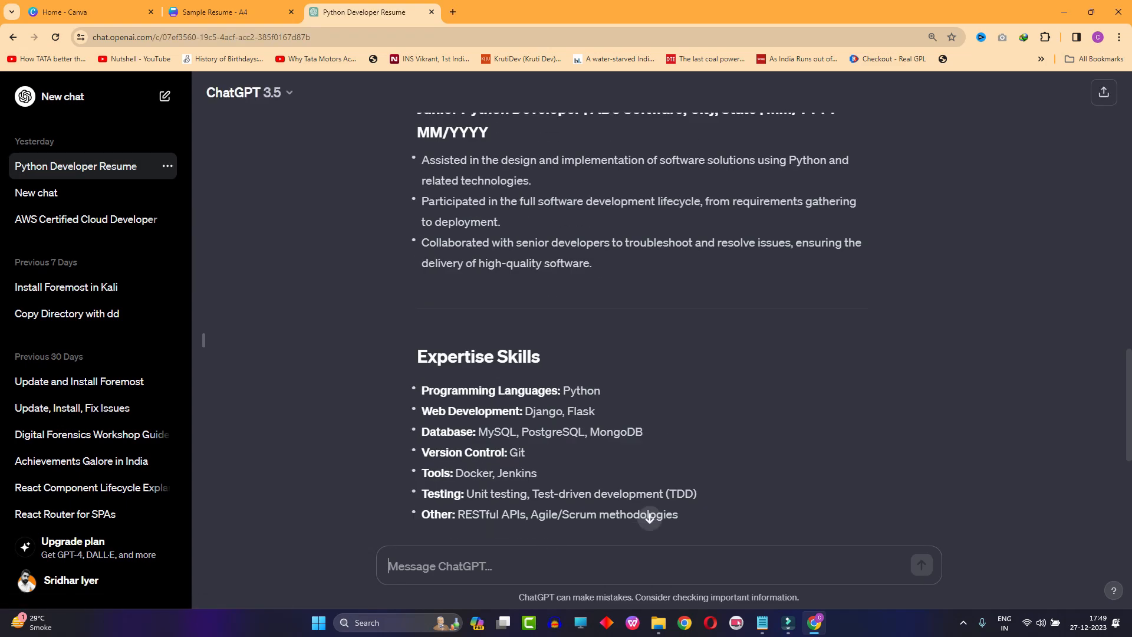
pyautogui.moveTo(502, 259); pyautogui.dragTo(400, 133)
pyautogui.hotkey('ctrl', 'c')
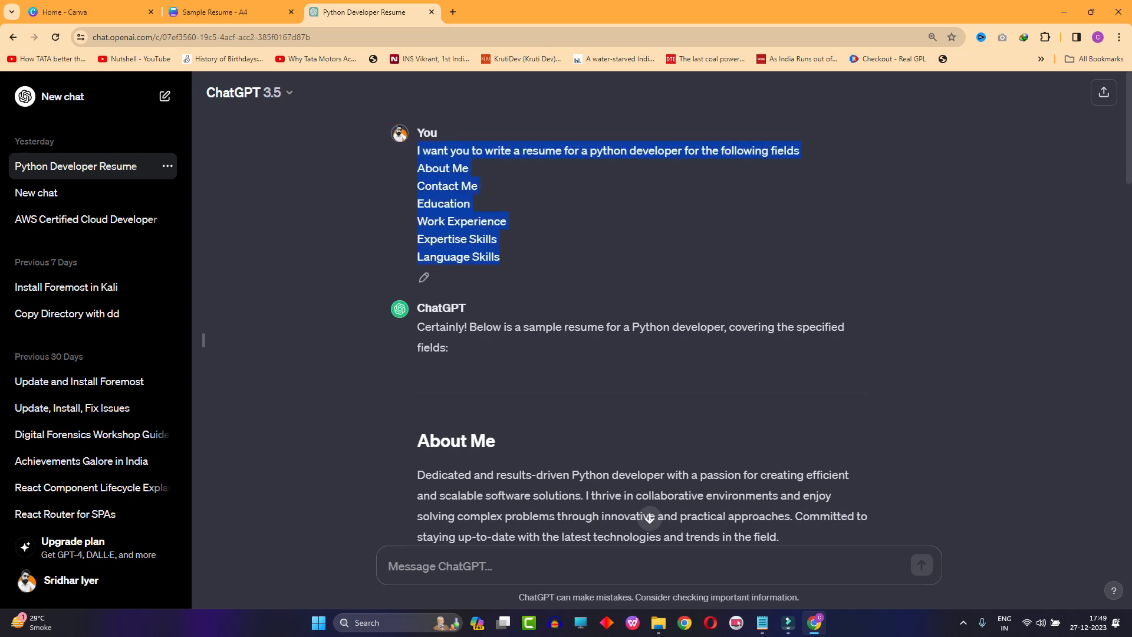
pyautogui.click(62, 96)
pyautogui.hotkey('ctrl', 'v')
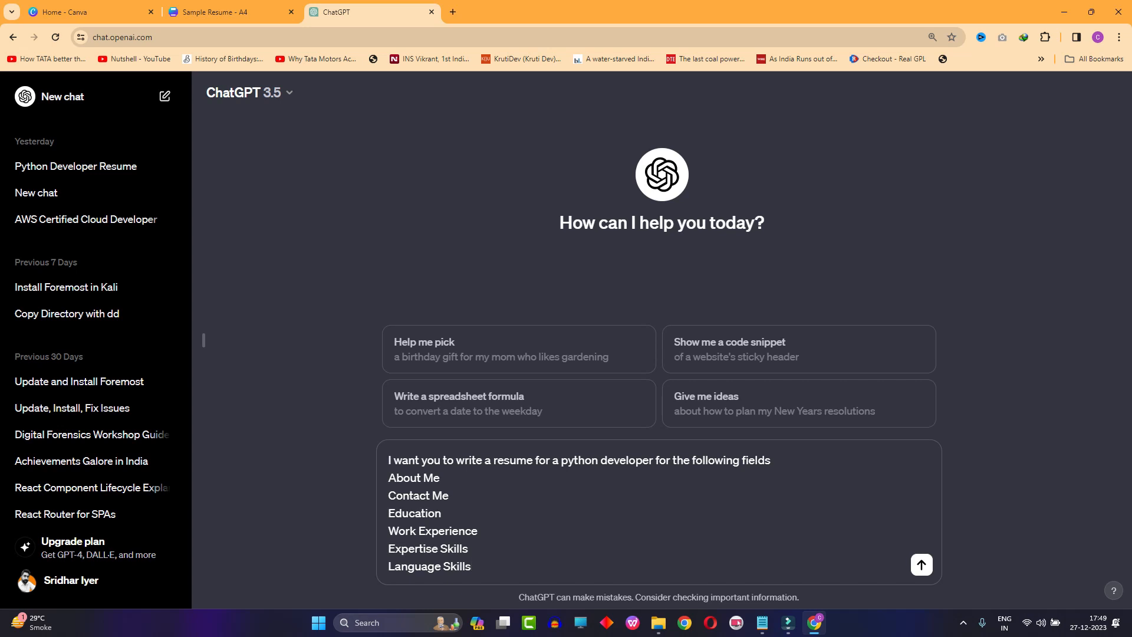
# - Hide the chat history and submit the Python developer resume prompt listing About Me, Contact Me, Education, Work Experience, Expertise Skills and Language Skills
pyautogui.hotkey('ctrl', 'shift', 's')
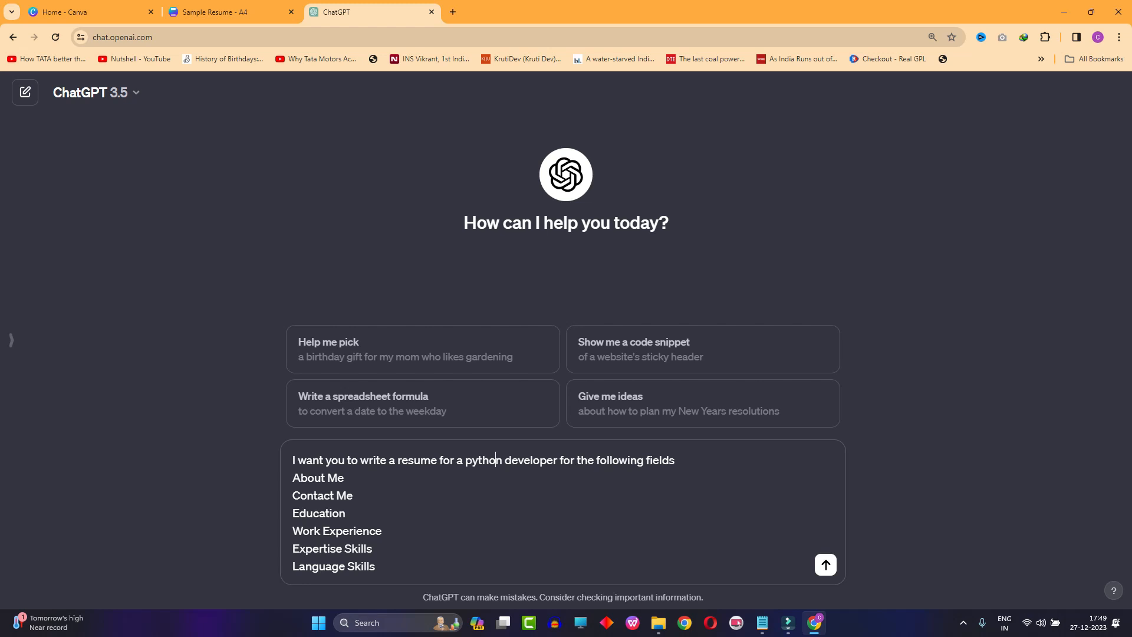
pyautogui.hotkey('shift', 'Return')
pyautogui.hotkey('shift', 'Return')
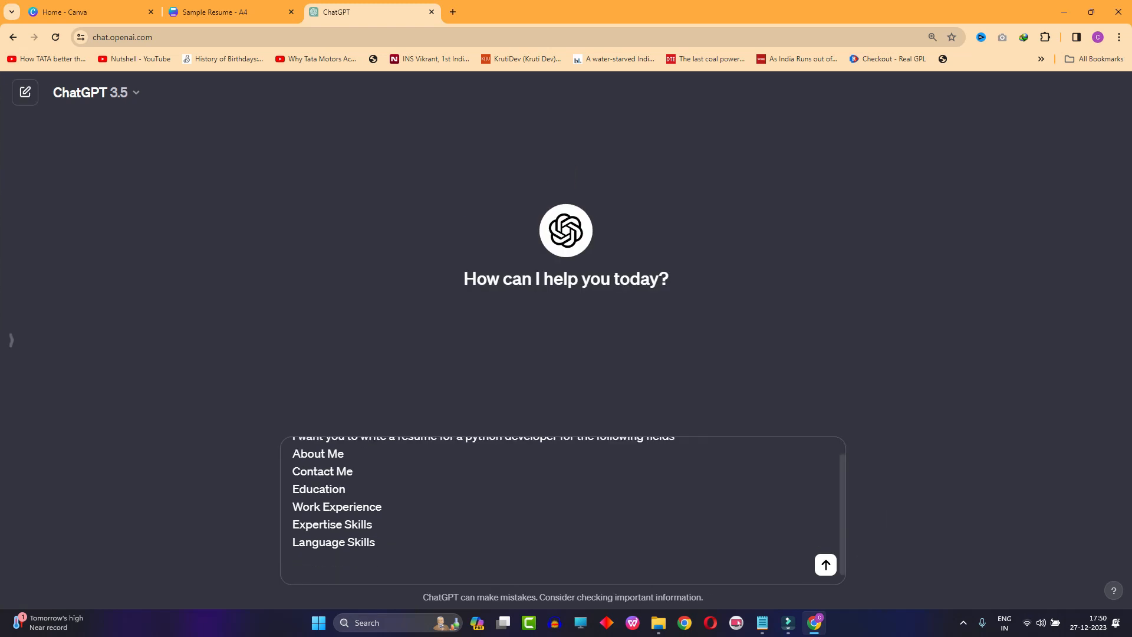
pyautogui.scroll(1, 563, 510)
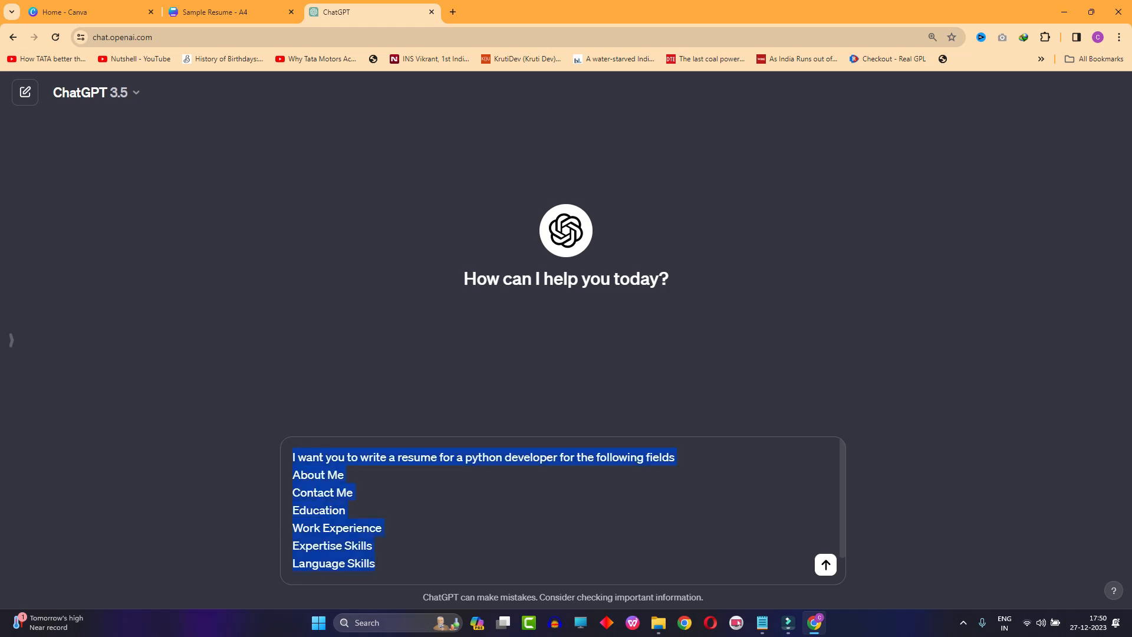
pyautogui.click(377, 563)
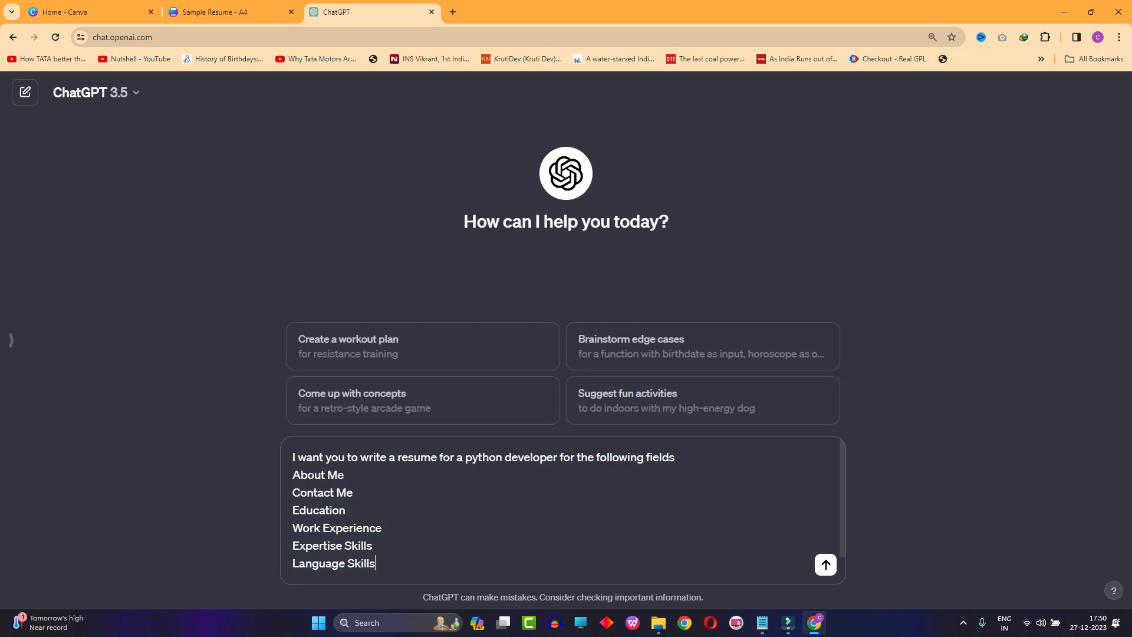
pyautogui.press('Return')
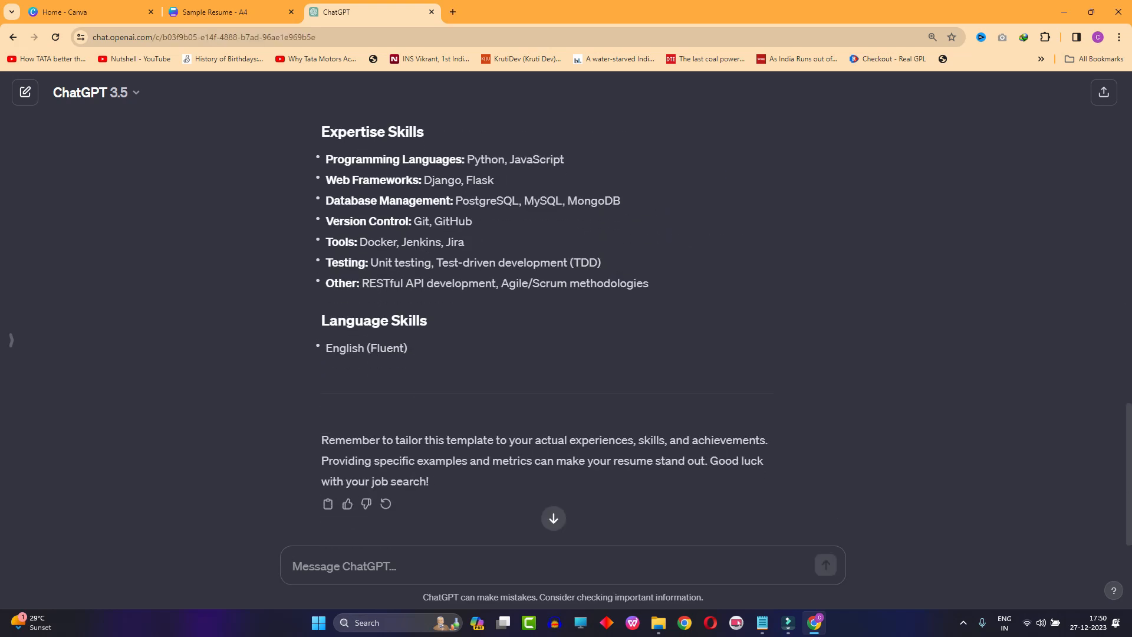
# - Review the generated Python developer resume, examining the wording of its About Me paragraph
pyautogui.hotkey('ctrl', '+')
pyautogui.hotkey('ctrl', '+')
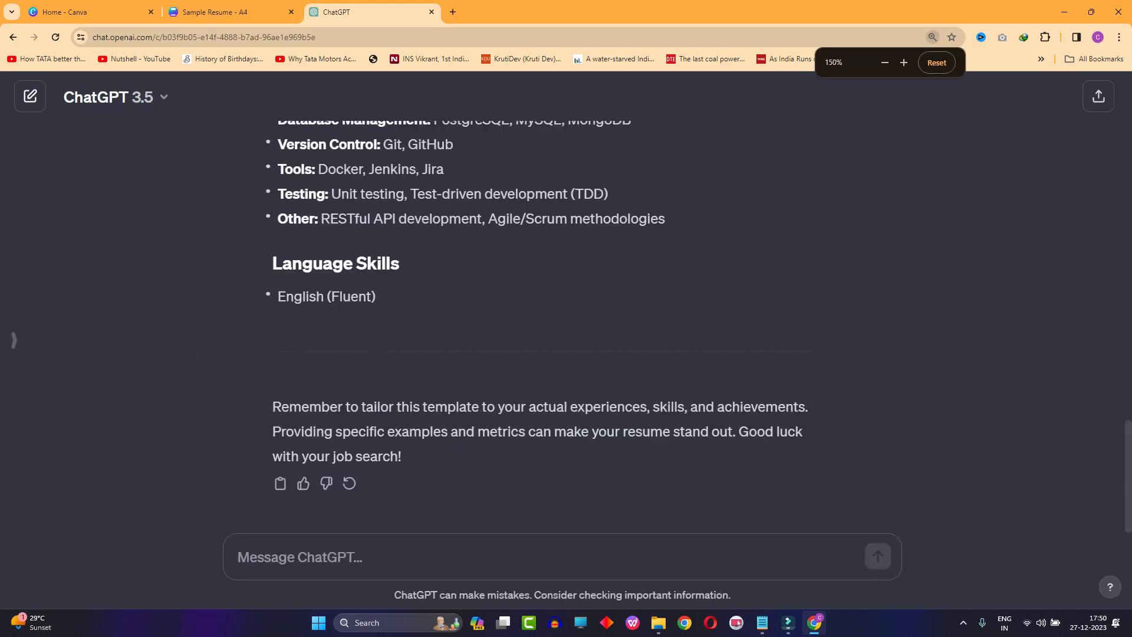
pyautogui.hotkey('ctrl', '-')
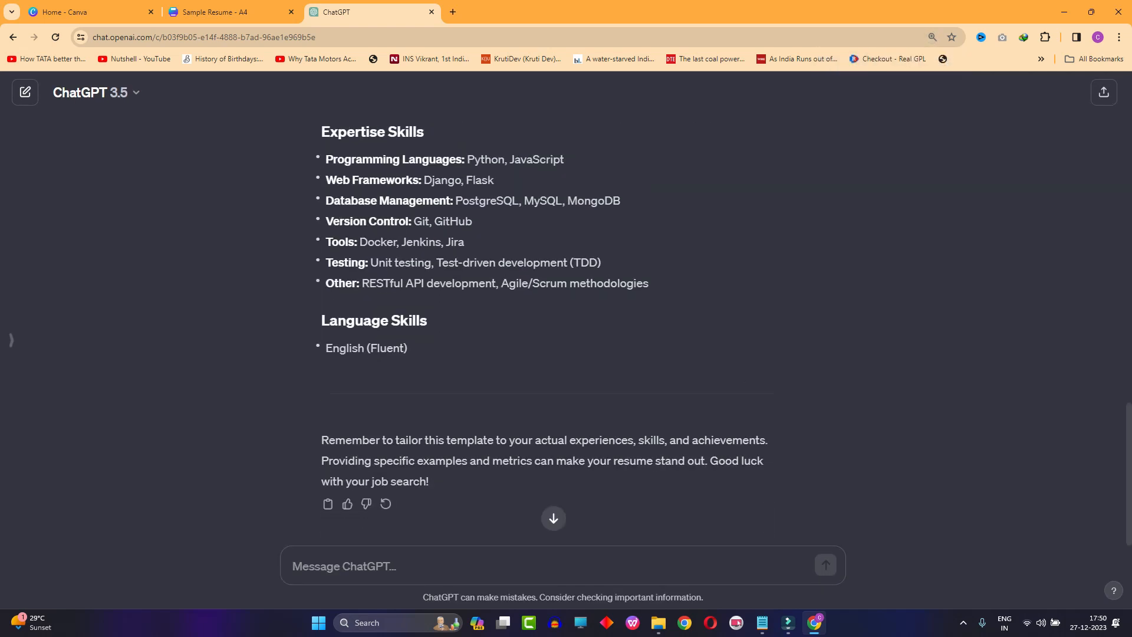
pyautogui.scroll(20, 553, 519)
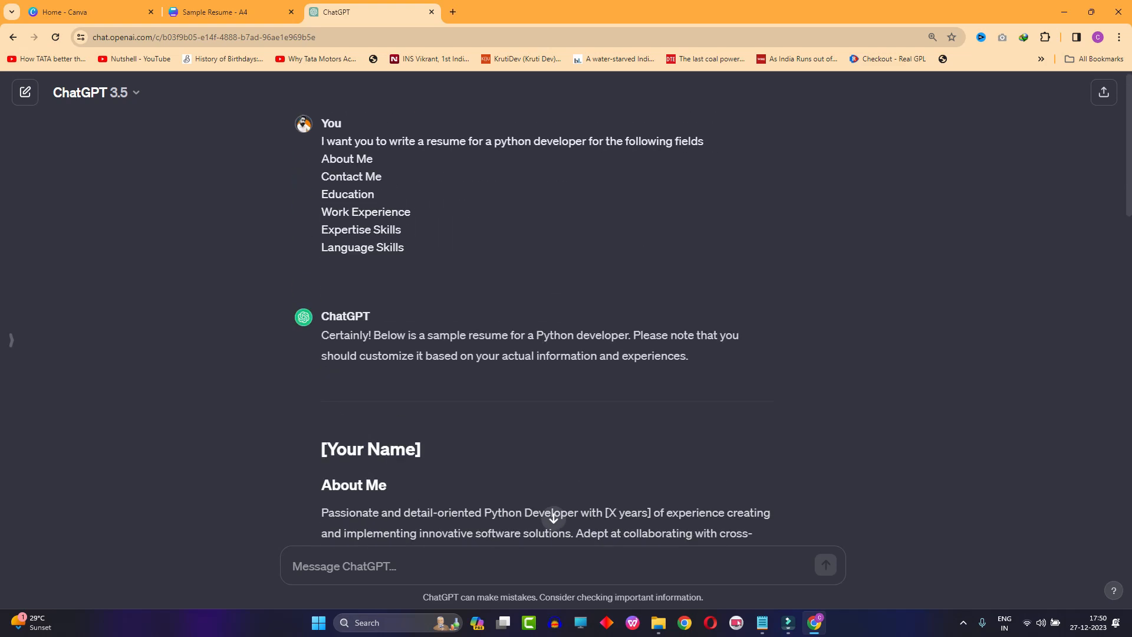
pyautogui.scroll(-5, 553, 518)
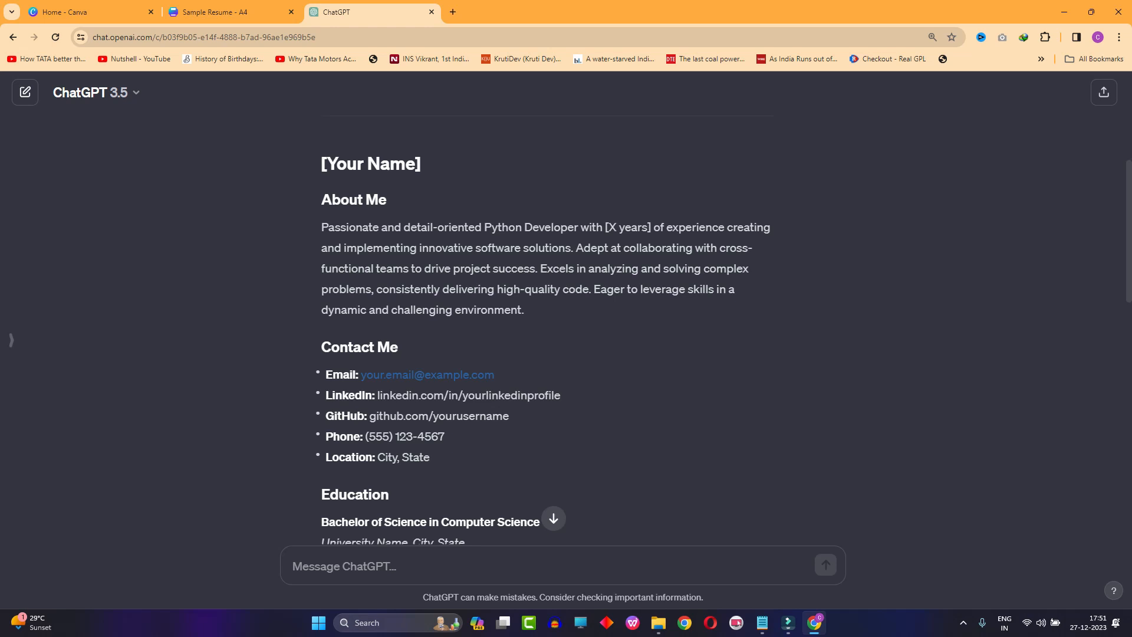
pyautogui.moveTo(524, 309); pyautogui.dragTo(321, 227)
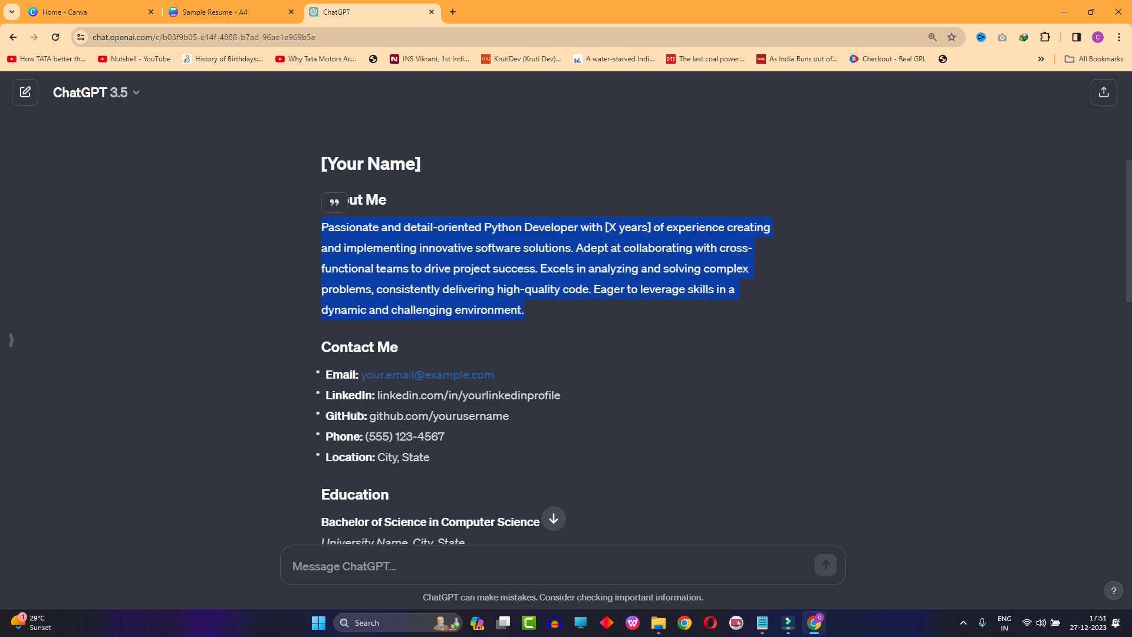
pyautogui.click(435, 277)
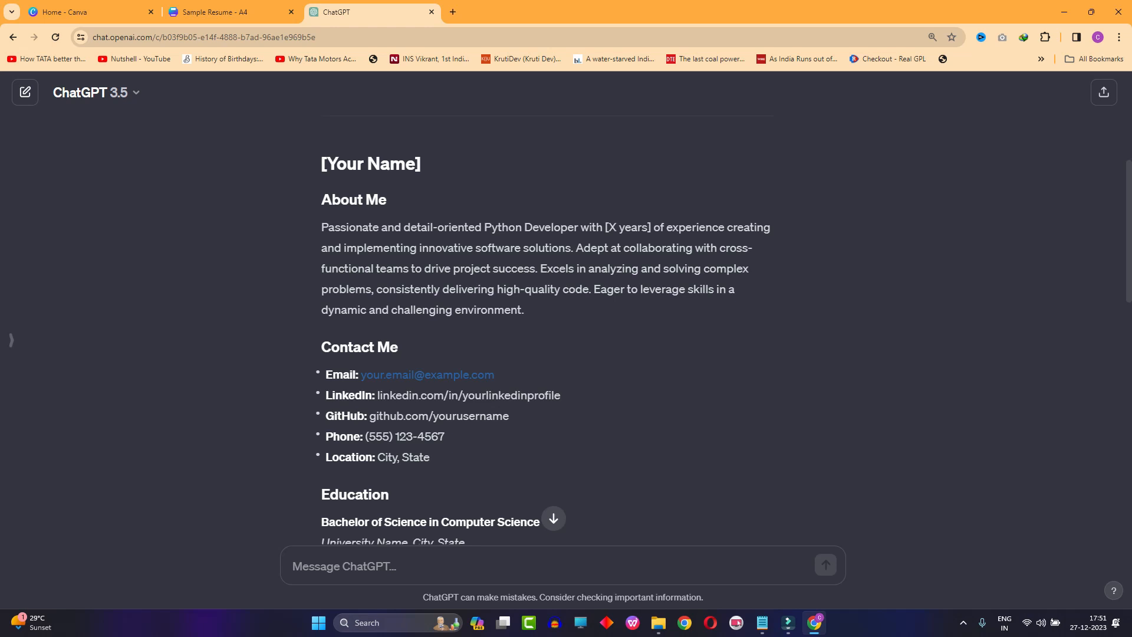
# - Send the About Me paragraph back to ChatGPT with the instruction "Modify this and keep it simple yet elegant"
pyautogui.moveTo(524, 310); pyautogui.dragTo(321, 227)
pyautogui.hotkey('ctrl', 'c')
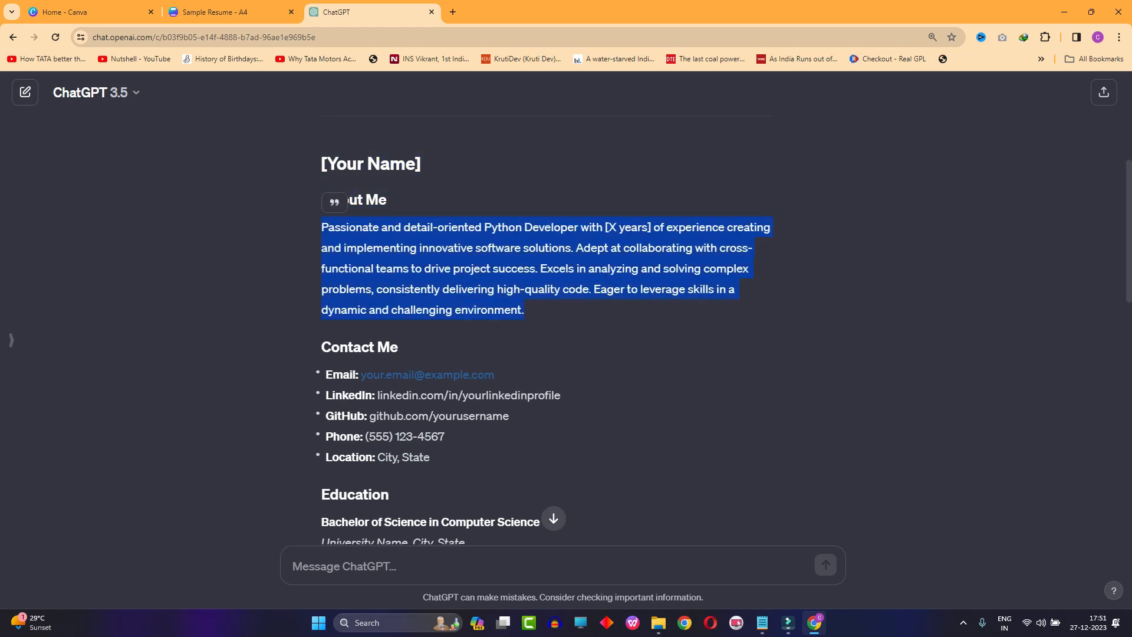
pyautogui.click(407, 566)
pyautogui.hotkey('ctrl', 'v')
pyautogui.hotkey('shift', 'Return')
pyautogui.hotkey('shift', 'Return')
pyautogui.write('Mo')
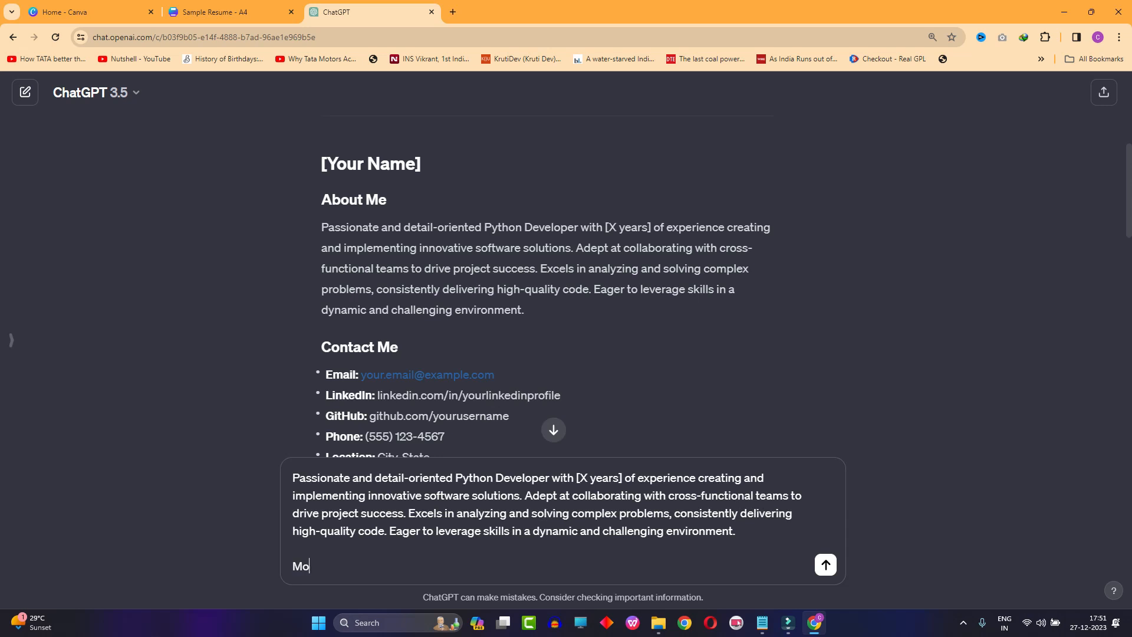
pyautogui.write('dify this and keep it ')
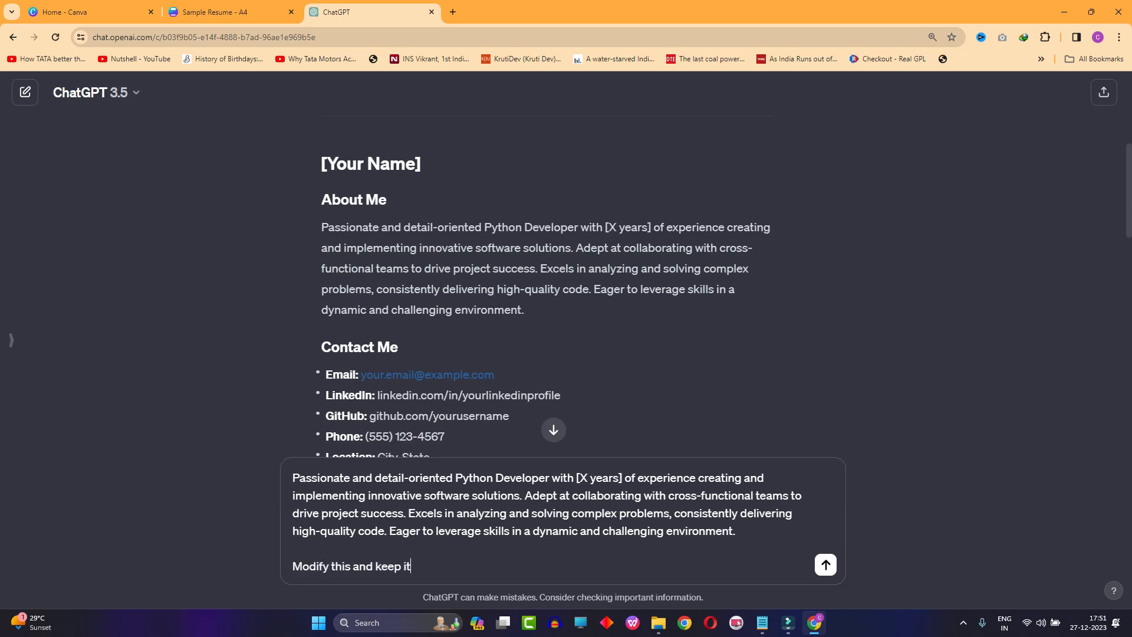
pyautogui.write('simple yet elegant.')
pyautogui.press('Return')
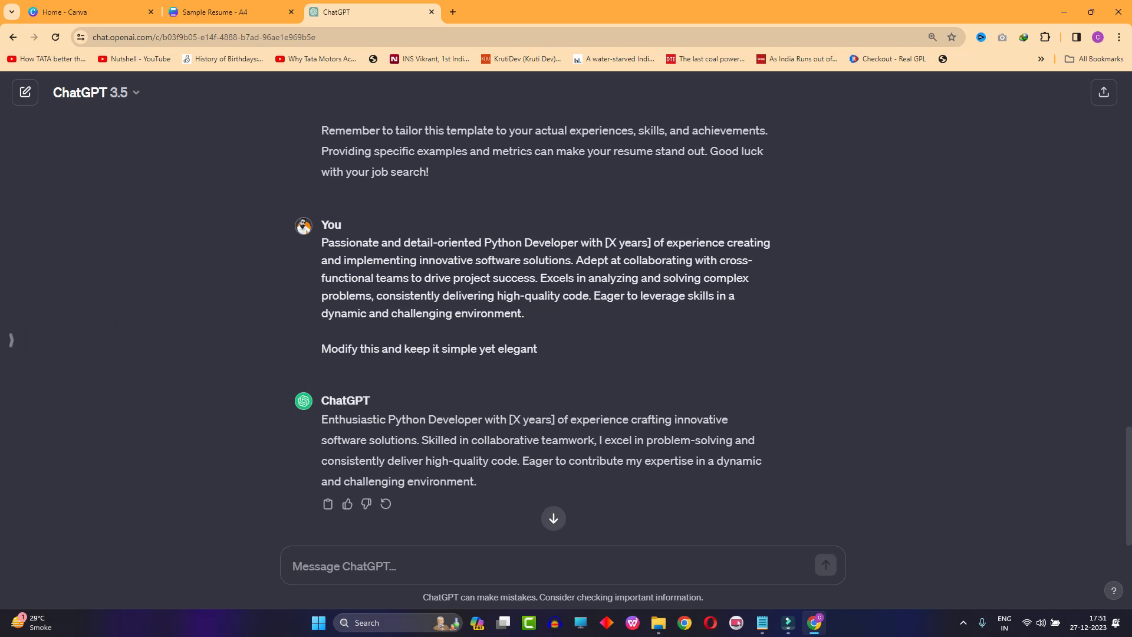
pyautogui.click(11, 340)
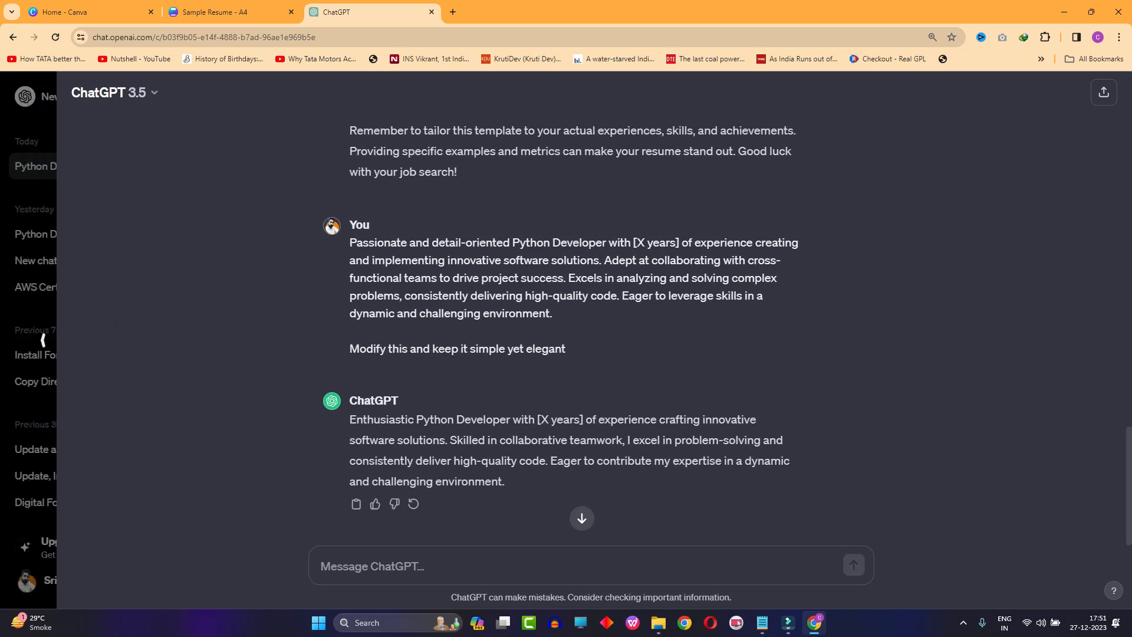
pyautogui.click(204, 340)
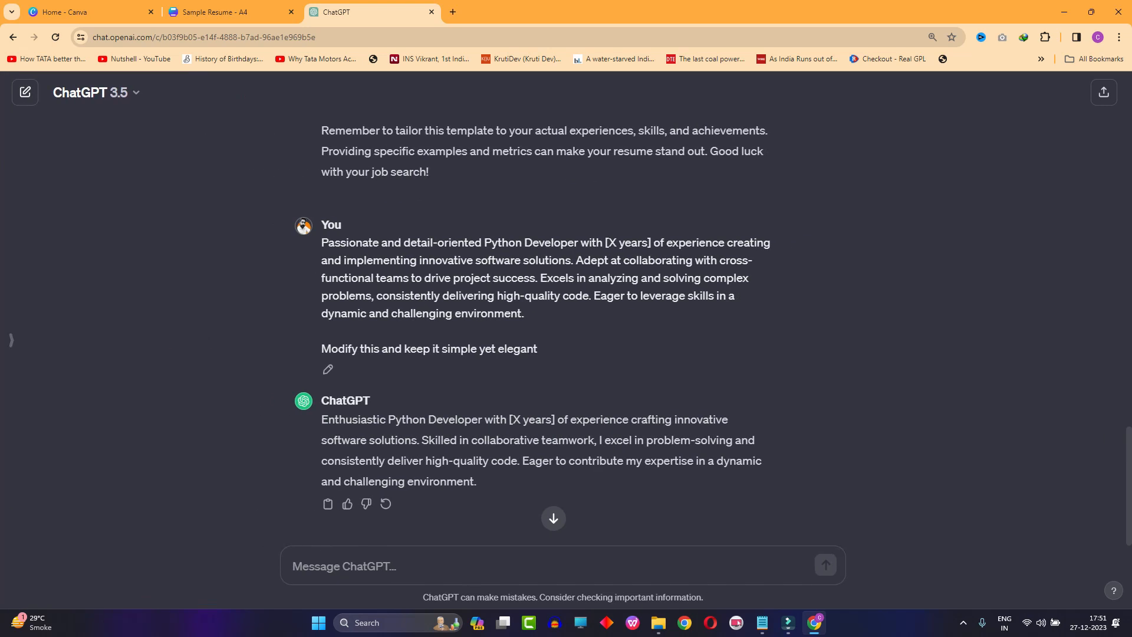
pyautogui.click(10, 340)
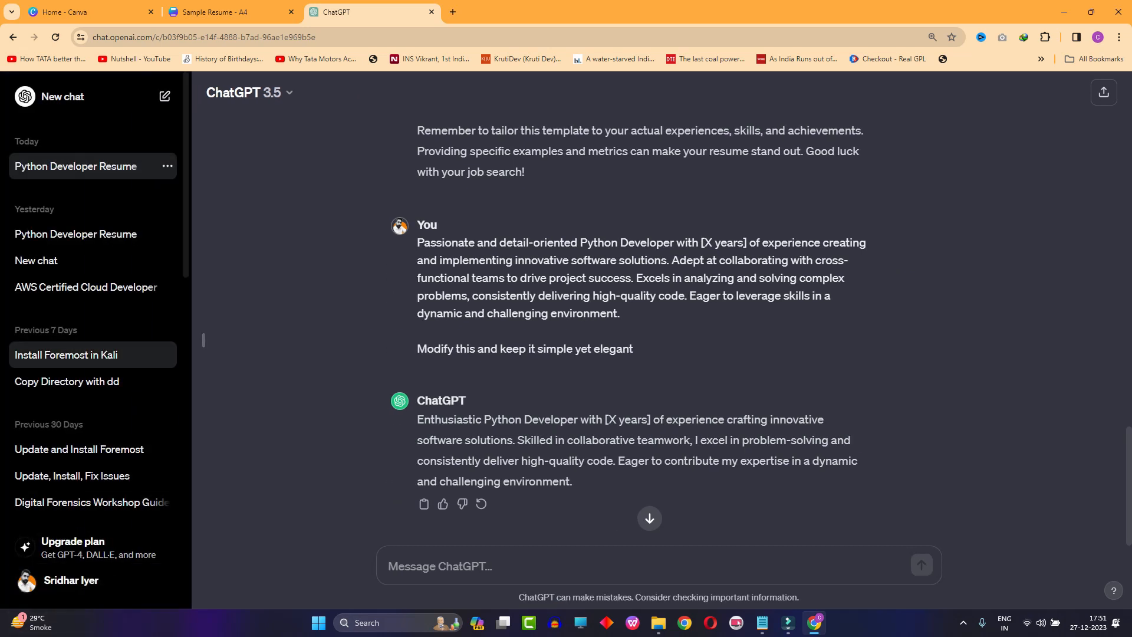
pyautogui.click(203, 340)
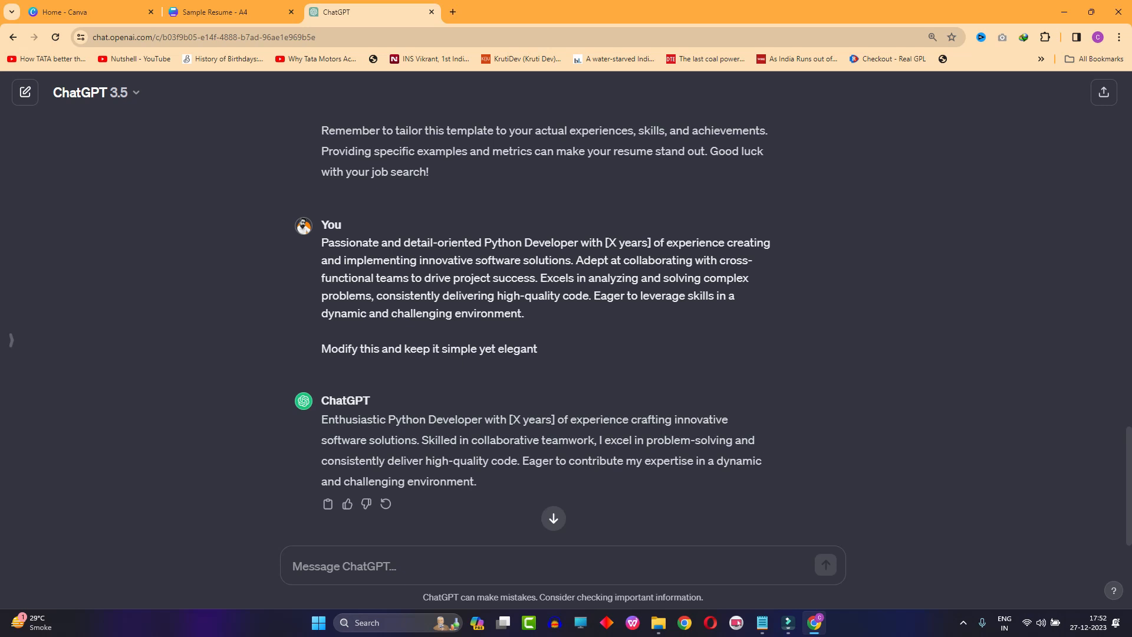
pyautogui.moveTo(476, 482); pyautogui.dragTo(321, 419)
pyautogui.click(448, 377)
# - Copy ChatGPT's full resume response through Language Skills and create a blank document in Word
pyautogui.scroll(20, 563, 319)
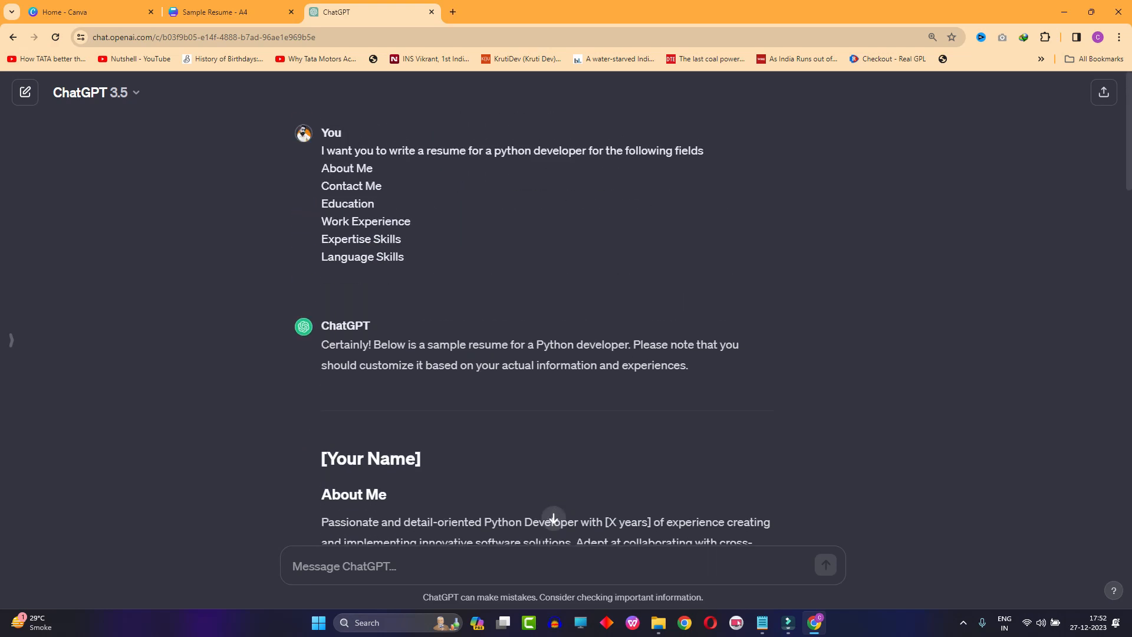
pyautogui.scroll(-4, 563, 319)
pyautogui.moveTo(321, 222); pyautogui.dragTo(428, 327)
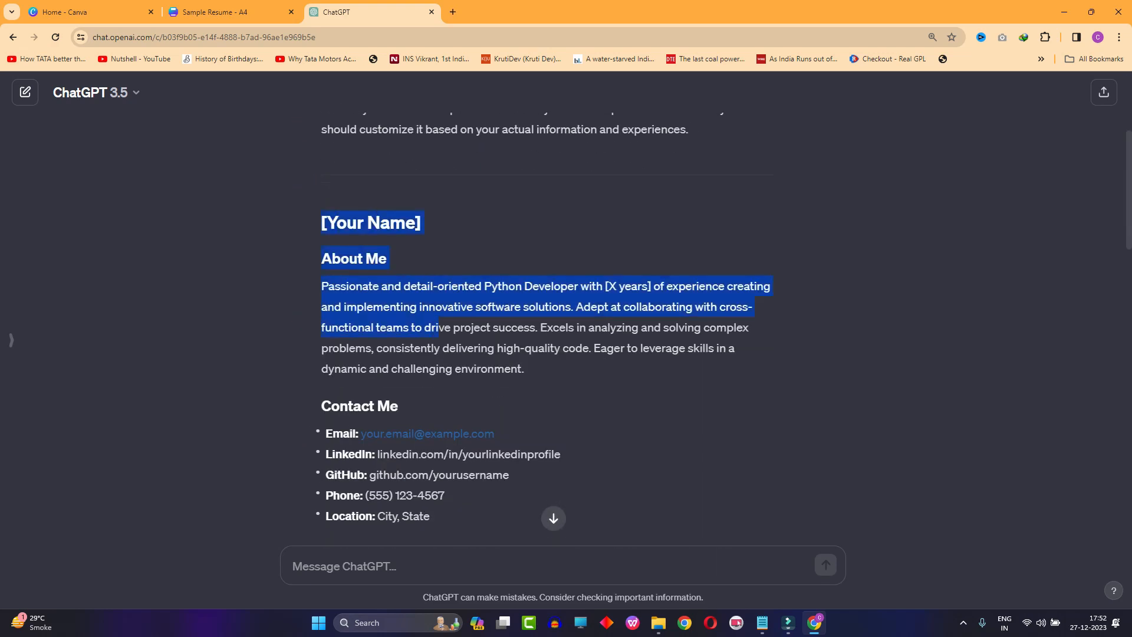
pyautogui.click(398, 622)
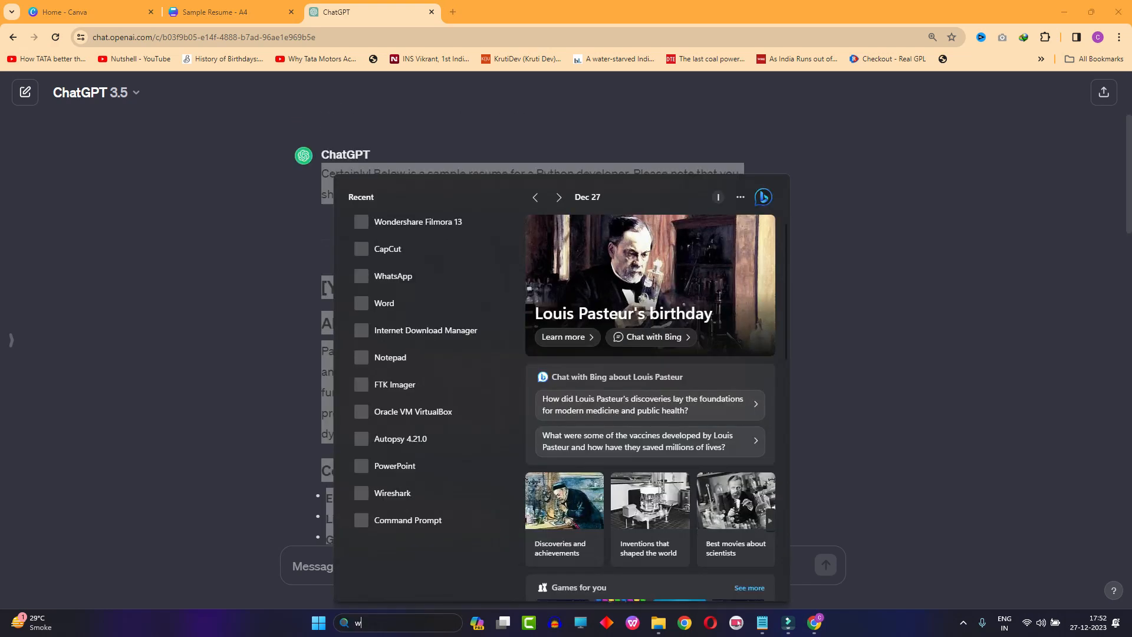
pyautogui.write('word')
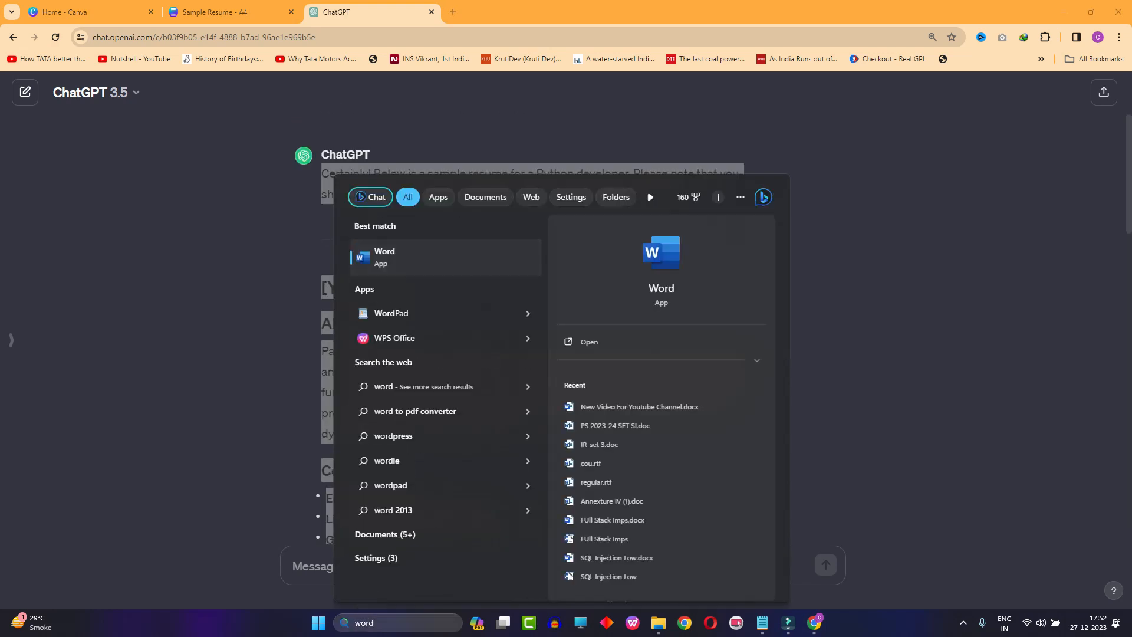
pyautogui.press('Return')
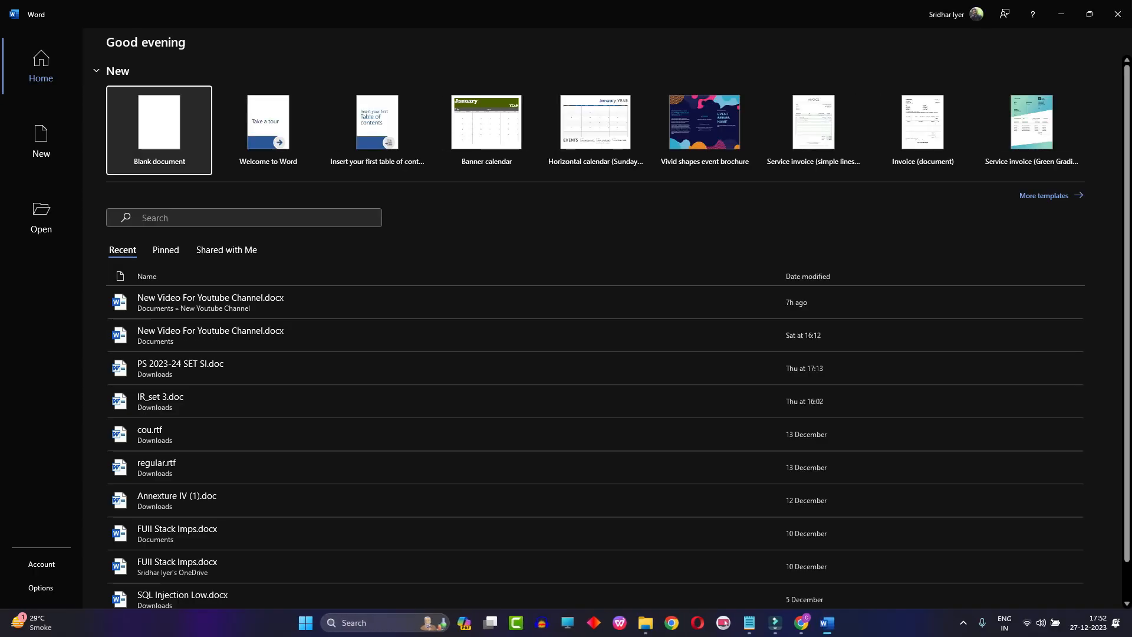
pyautogui.click(158, 130)
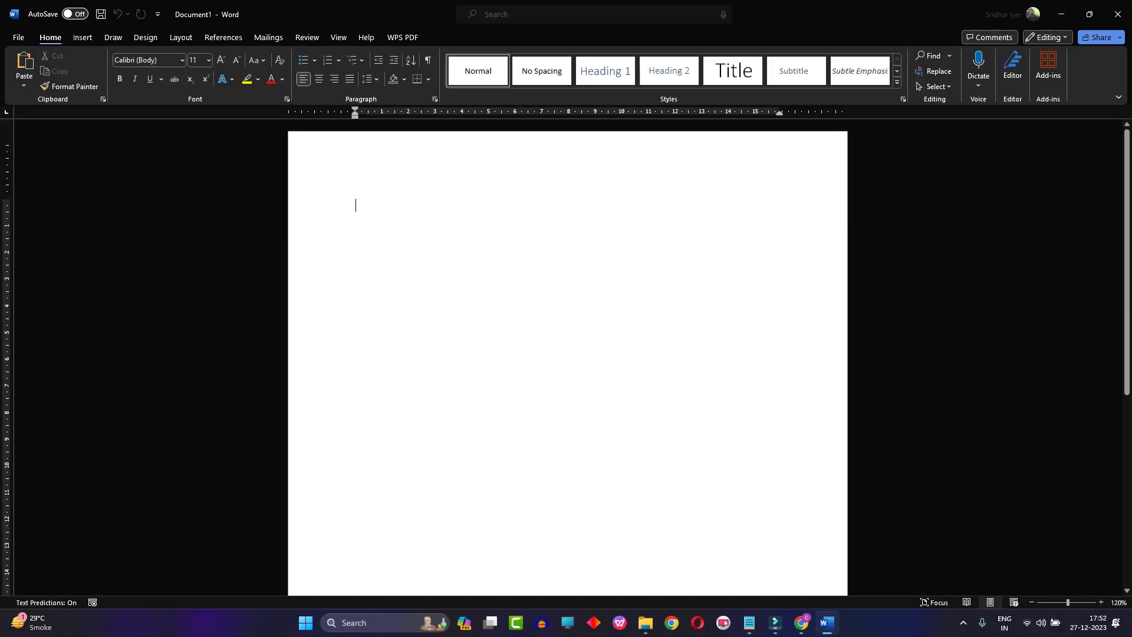
# - Paste the copied resume into the blank document, keeping the text only
pyautogui.hotkey('ctrl', 'v')
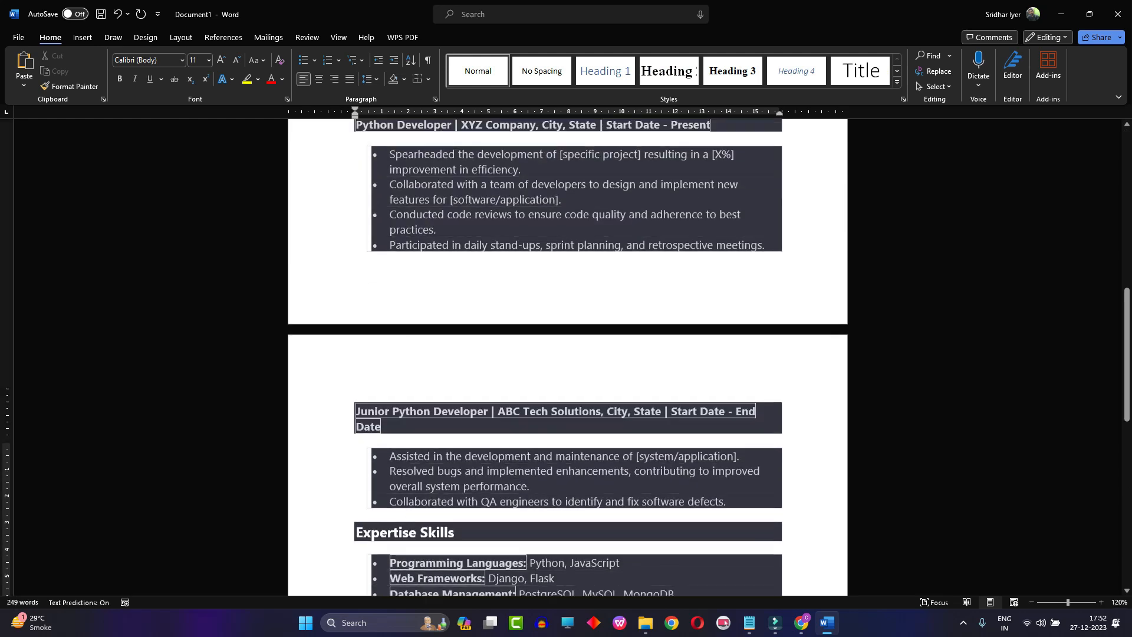
pyautogui.scroll(-2, 485, 571)
pyautogui.click(485, 504)
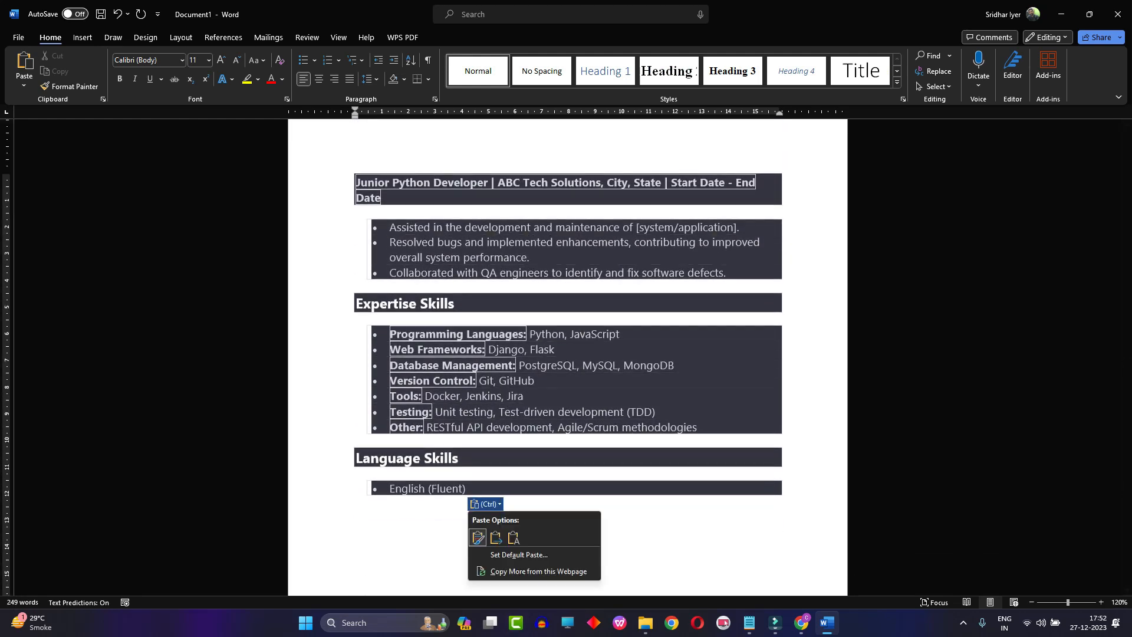
pyautogui.click(513, 537)
# - Delete the introductory "Certainly! Below is a sample resume" note above the [Your Name] line
pyautogui.scroll(12, 513, 537)
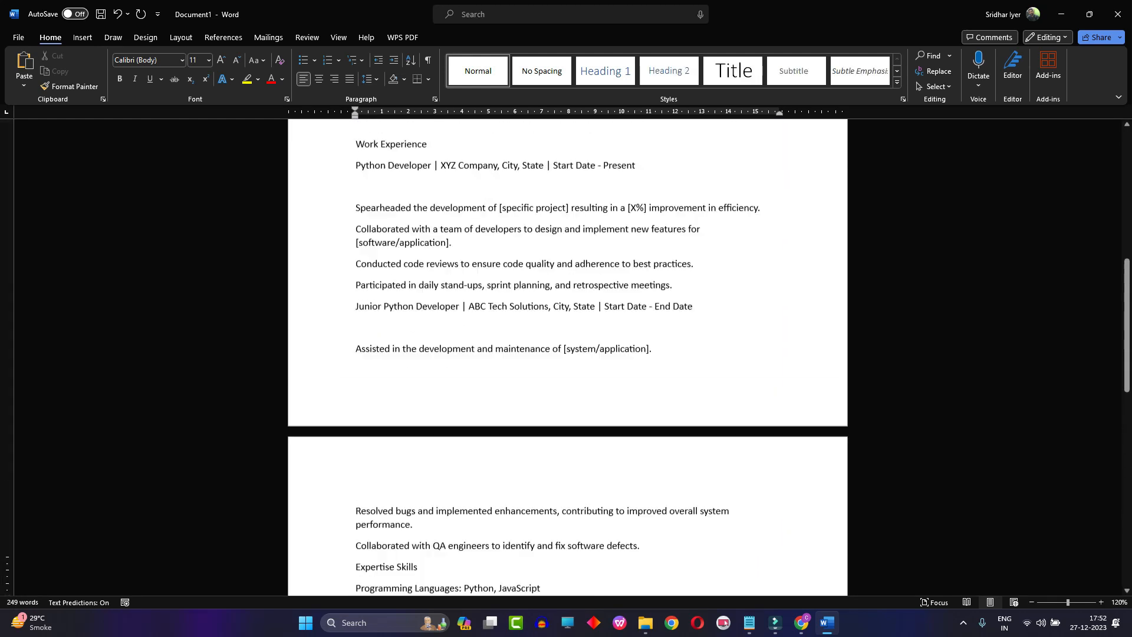
pyautogui.moveTo(570, 242); pyautogui.dragTo(354, 206)
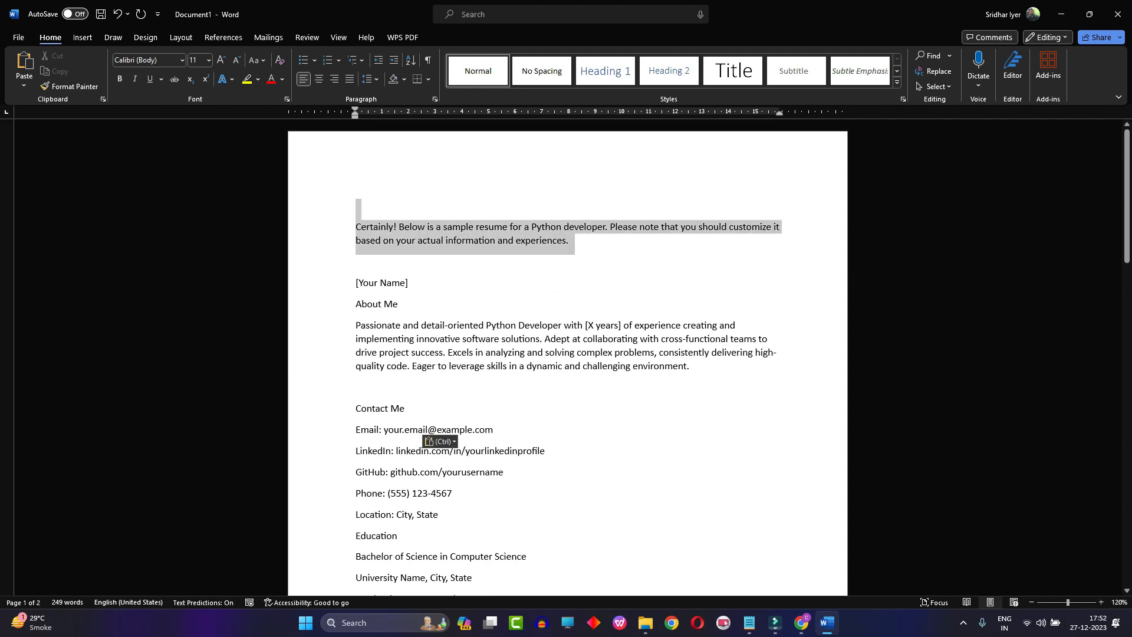
pyautogui.press('Delete')
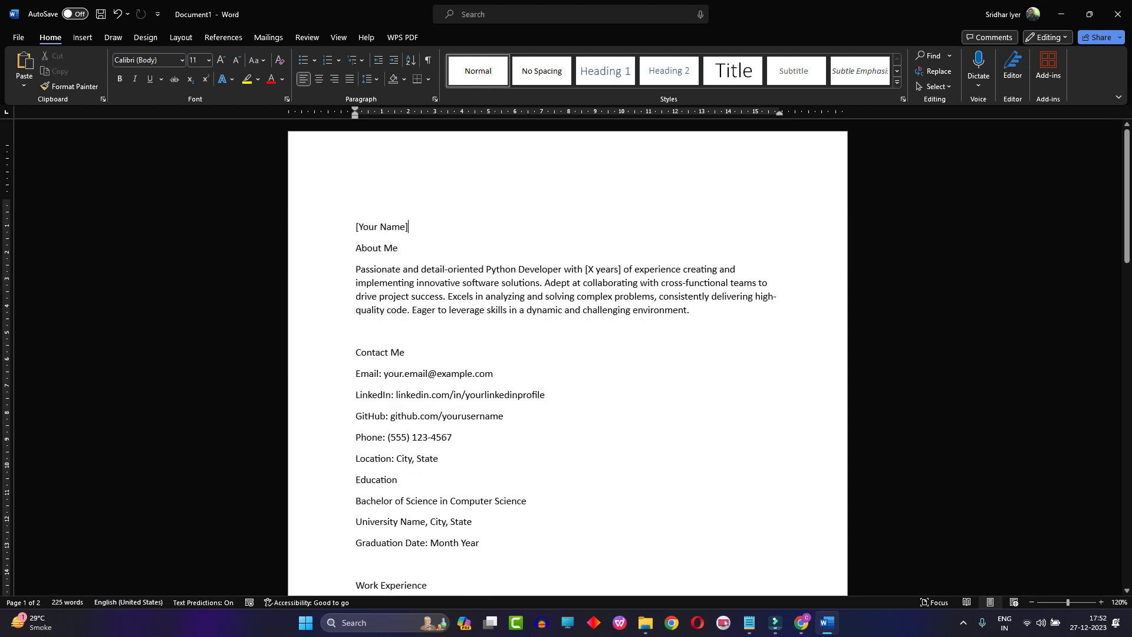
# - Copy the simplified "Enthusiastic Python Developer" paragraph from ChatGPT and replace the About Me paragraph in the Word document with it
pyautogui.click(801, 623)
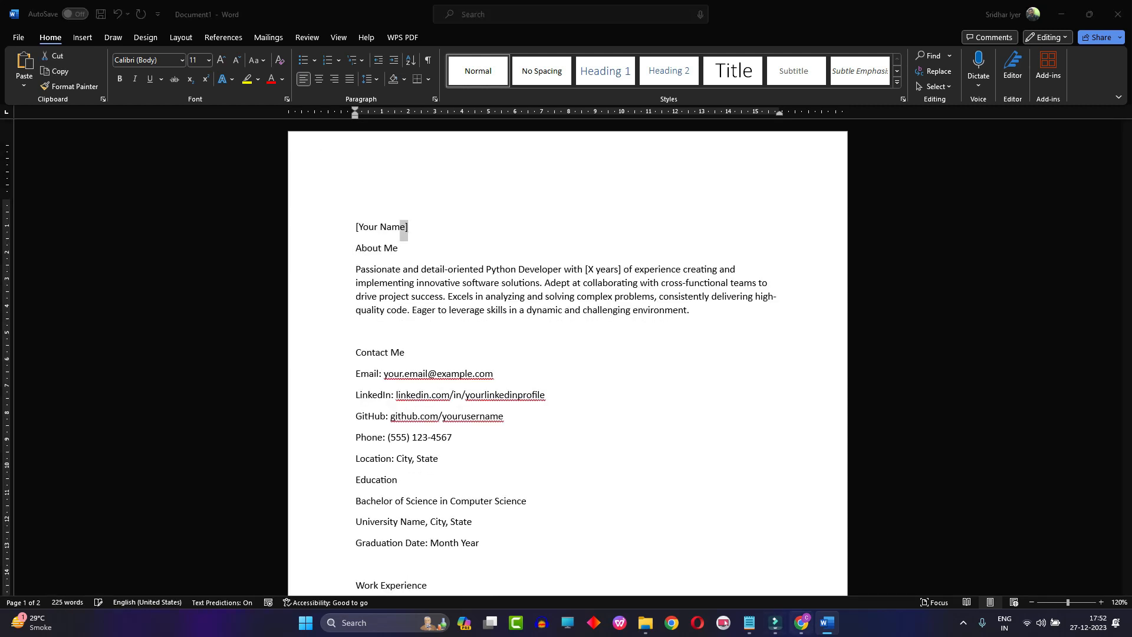
pyautogui.click(553, 518)
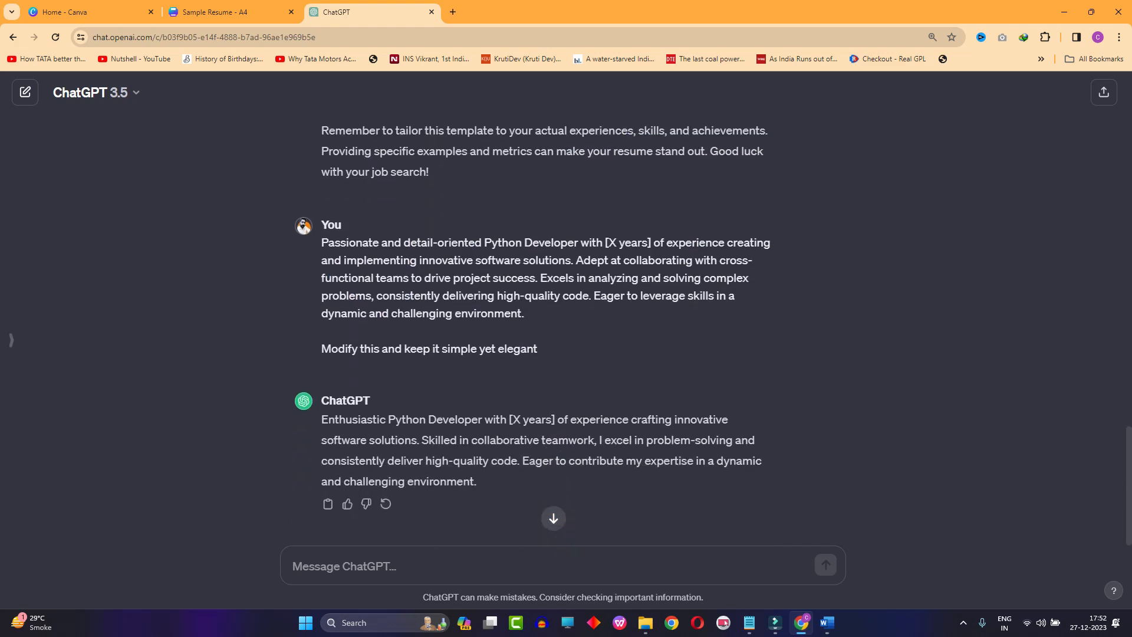
pyautogui.moveTo(479, 481); pyautogui.dragTo(321, 419)
pyautogui.hotkey('ctrl', 'c')
pyautogui.click(827, 623)
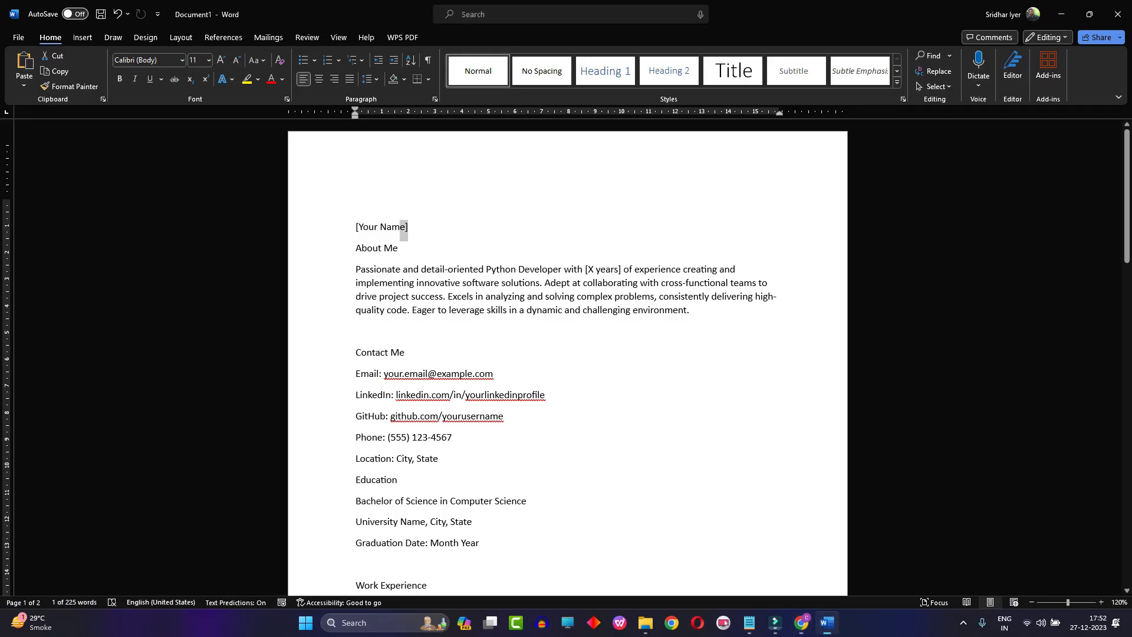
pyautogui.moveTo(692, 312); pyautogui.dragTo(355, 270)
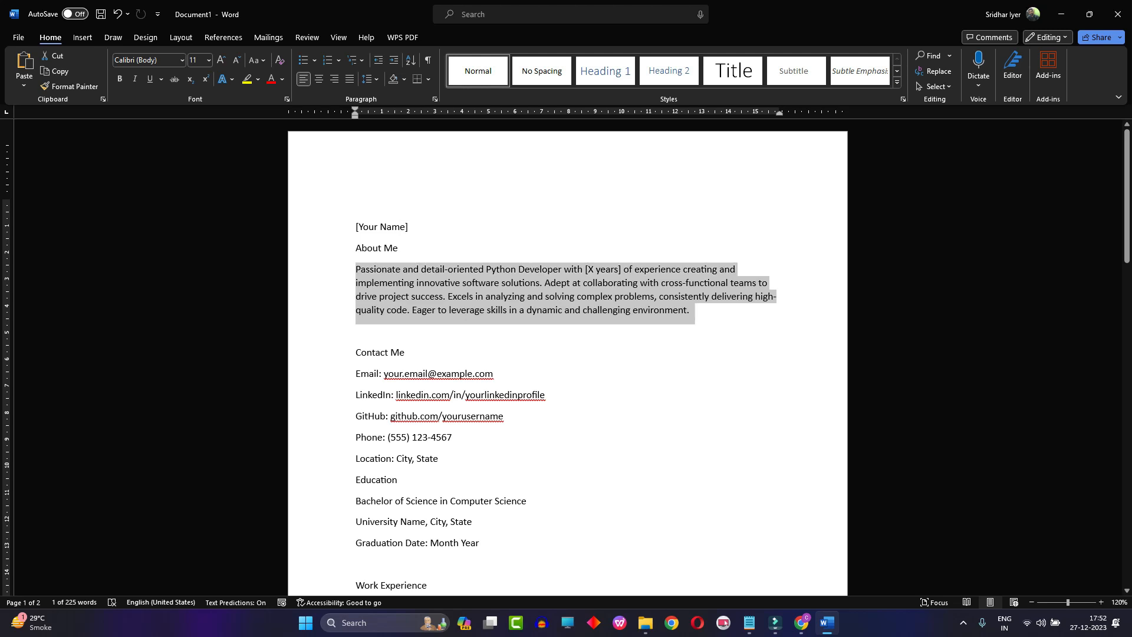
pyautogui.hotkey('ctrl', 'v')
pyautogui.click(435, 329)
pyautogui.click(462, 362)
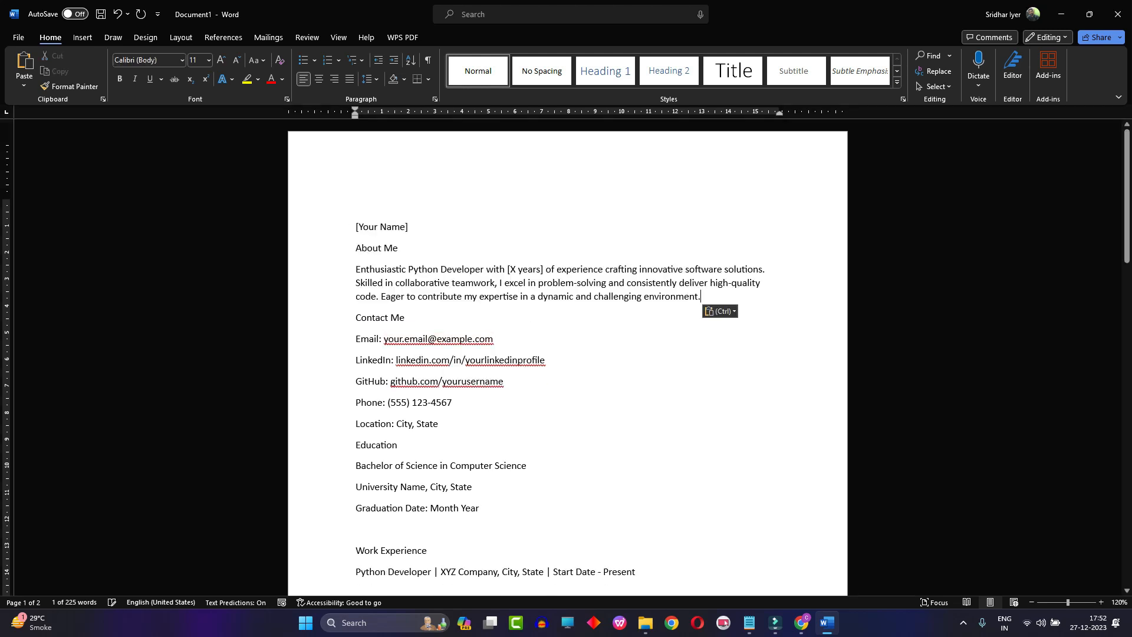
# - Insert a blank line between the About Me paragraph and the Contact Me heading
pyautogui.moveTo(701, 297); pyautogui.dragTo(356, 269)
pyautogui.click(702, 297)
pyautogui.press('Return')
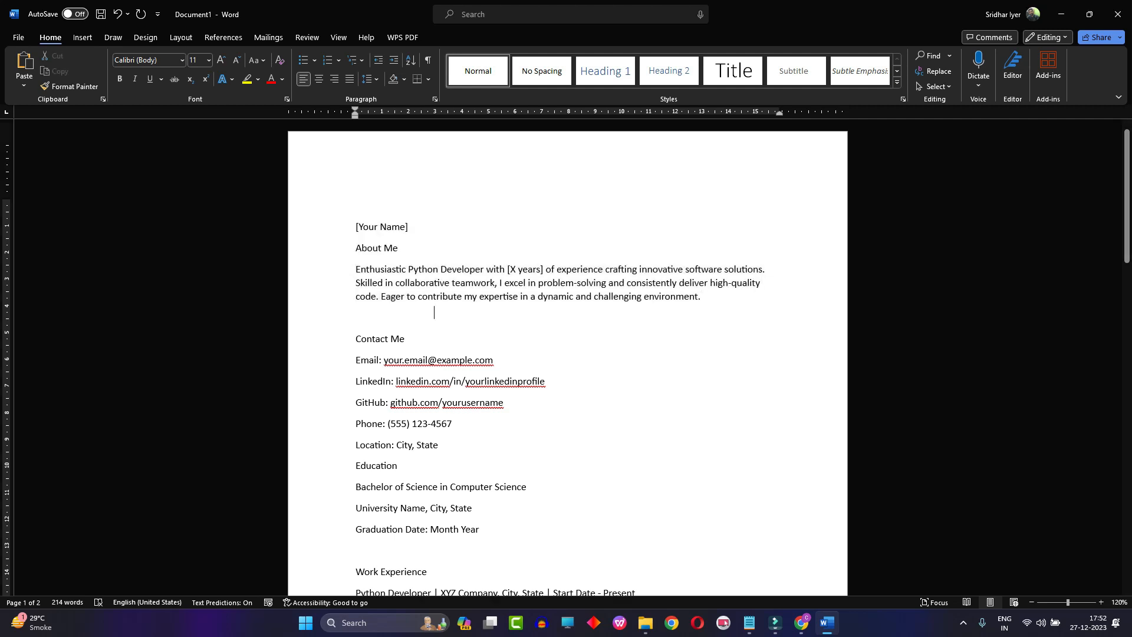
# - Duplicate page 1 of the Sample Resume design in Canva and replace page 2's About Me text with the paragraph copied from Word
pyautogui.moveTo(702, 297); pyautogui.dragTo(356, 270)
pyautogui.hotkey('ctrl', 'c')
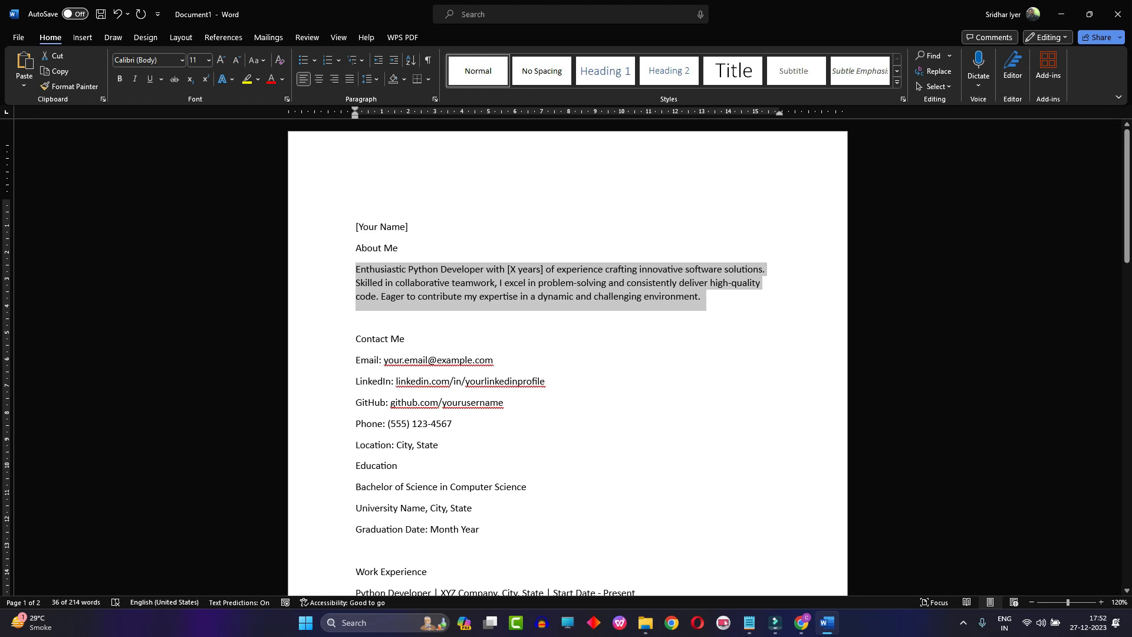
pyautogui.click(801, 622)
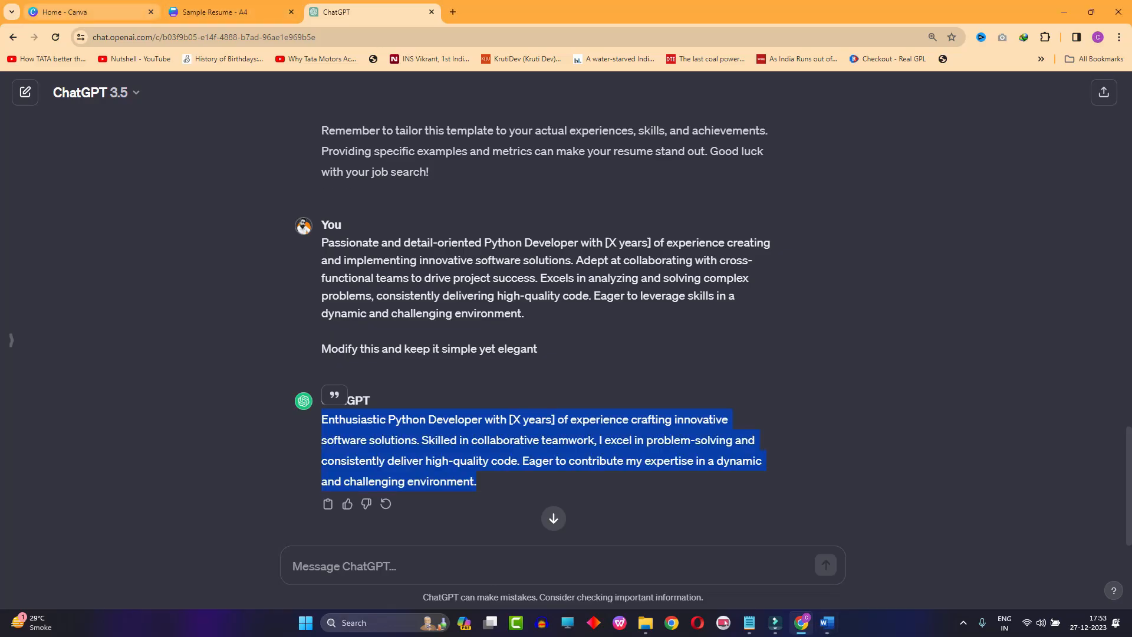
pyautogui.click(89, 11)
pyautogui.click(227, 11)
pyautogui.scroll(-10, 448, 437)
pyautogui.scroll(10, 780, 171)
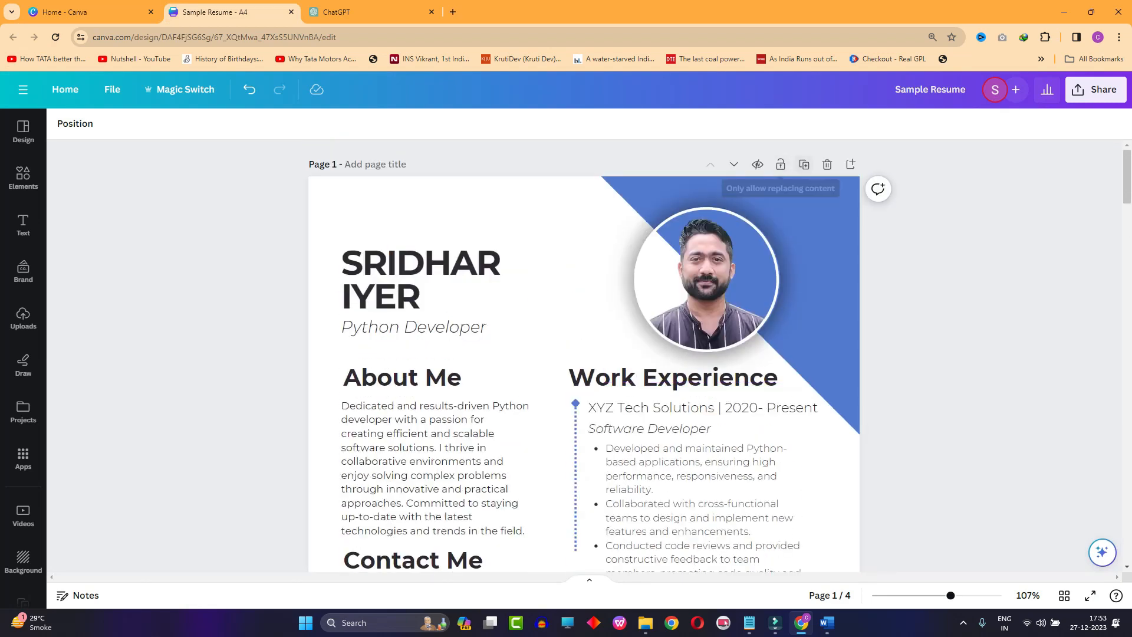
pyautogui.click(804, 164)
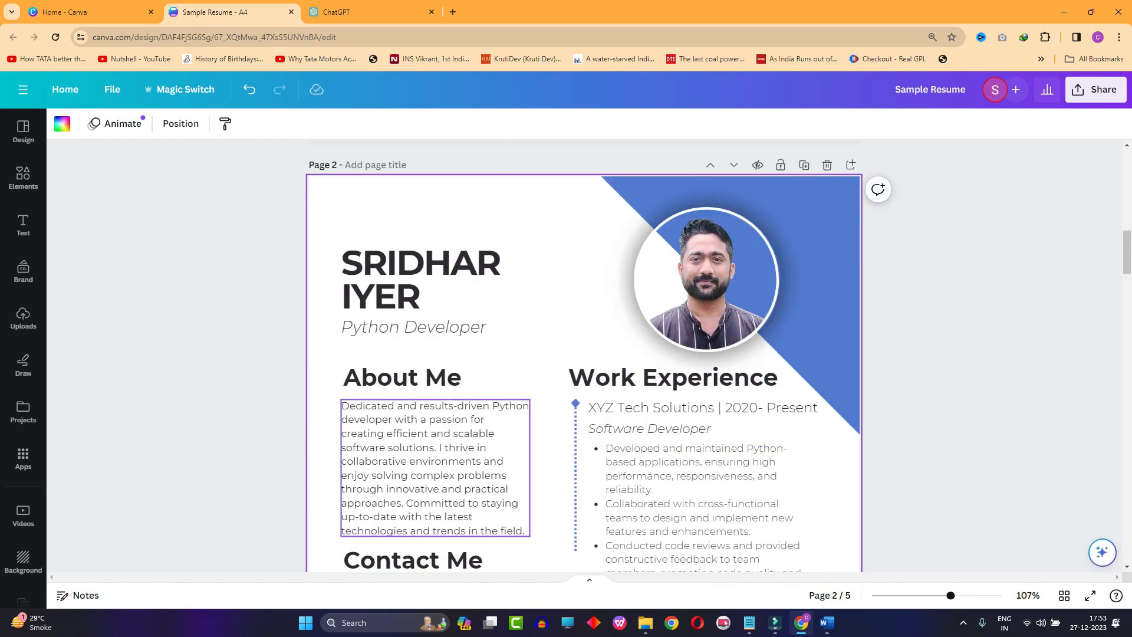
pyautogui.doubleClick(435, 468)
pyautogui.hotkey('ctrl', 'v')
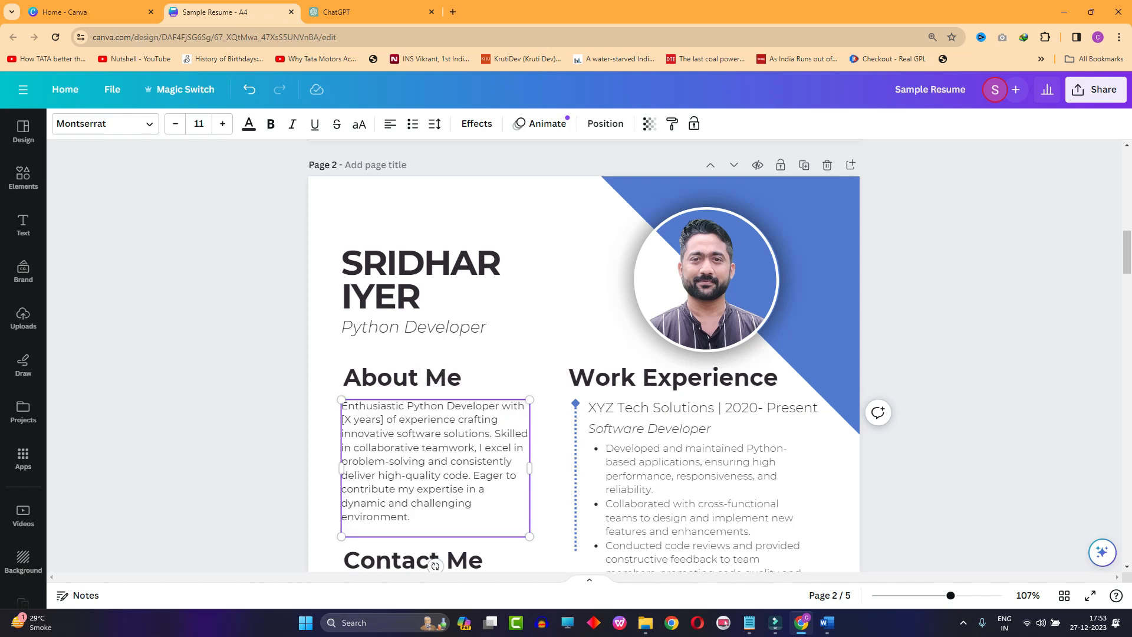
# - Deselect the About Me text and search the A4 design templates for "resume"
pyautogui.click(816, 366)
pyautogui.click(943, 424)
pyautogui.scroll(-1, 943, 424)
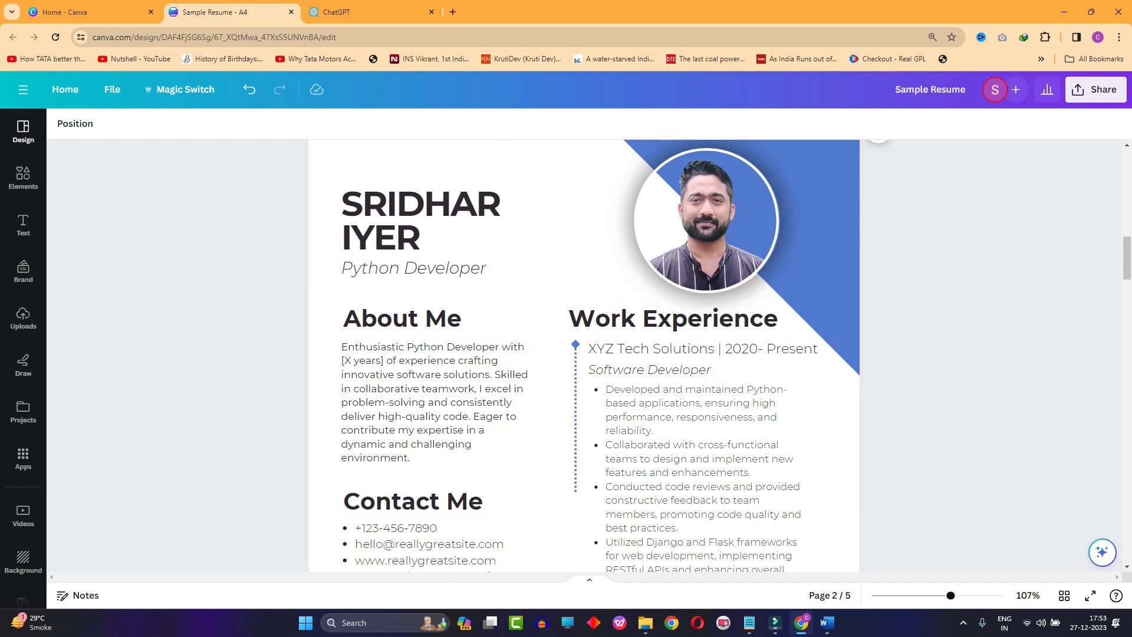
pyautogui.click(23, 131)
pyautogui.click(139, 131)
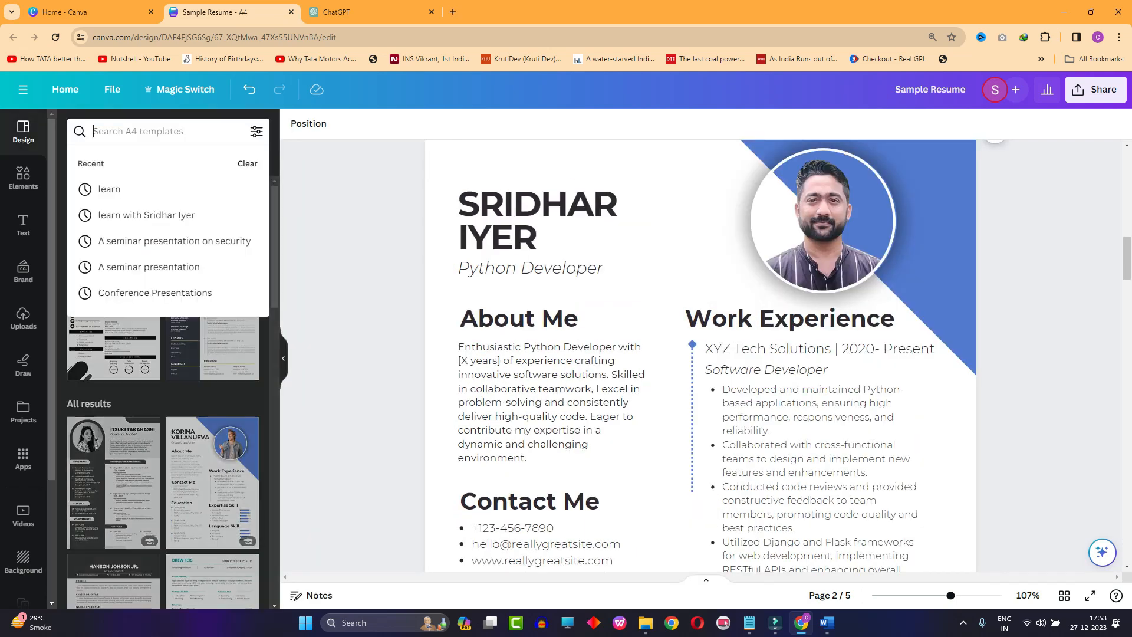
pyautogui.write('resume')
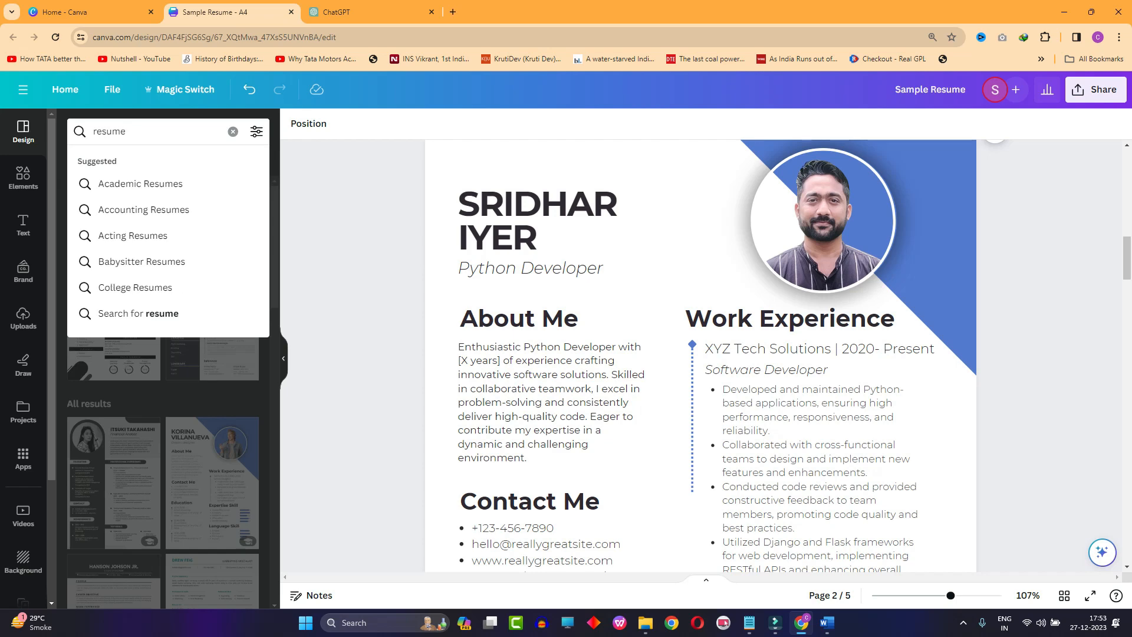
pyautogui.press('Return')
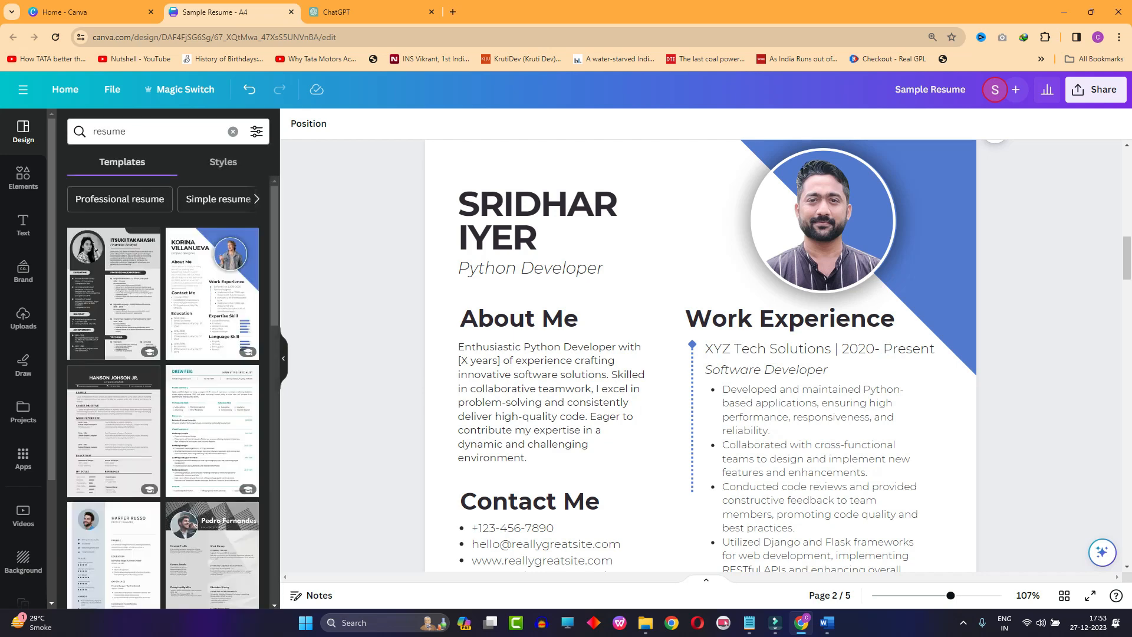
# - Look through the available resume template layouts, then close the template browser
pyautogui.scroll(-3, 212, 354)
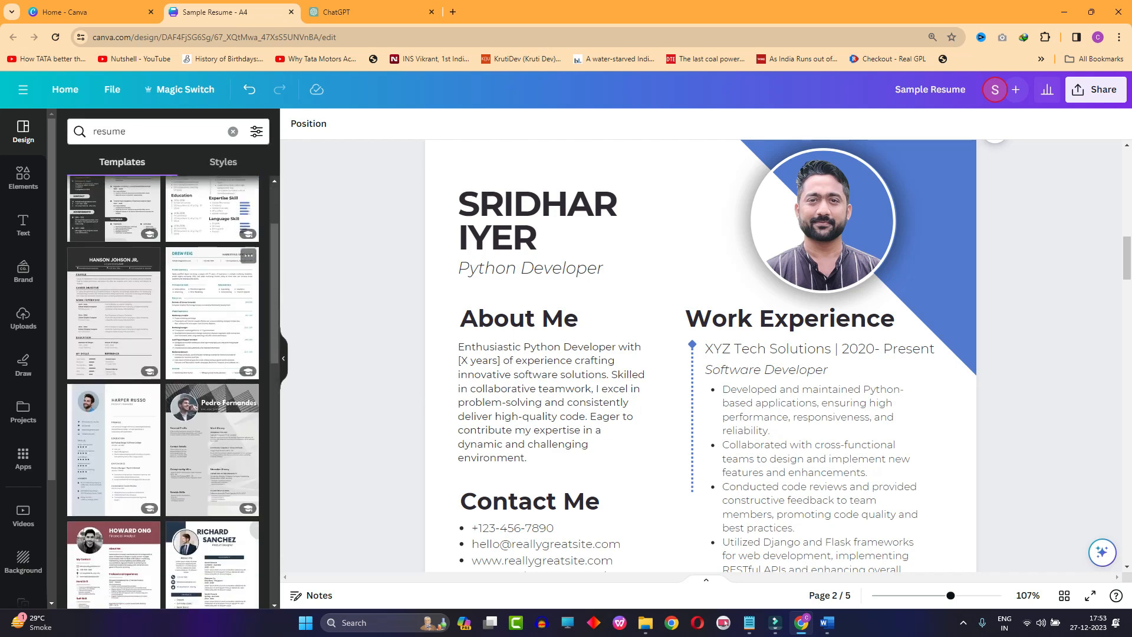
pyautogui.scroll(-4, 164, 389)
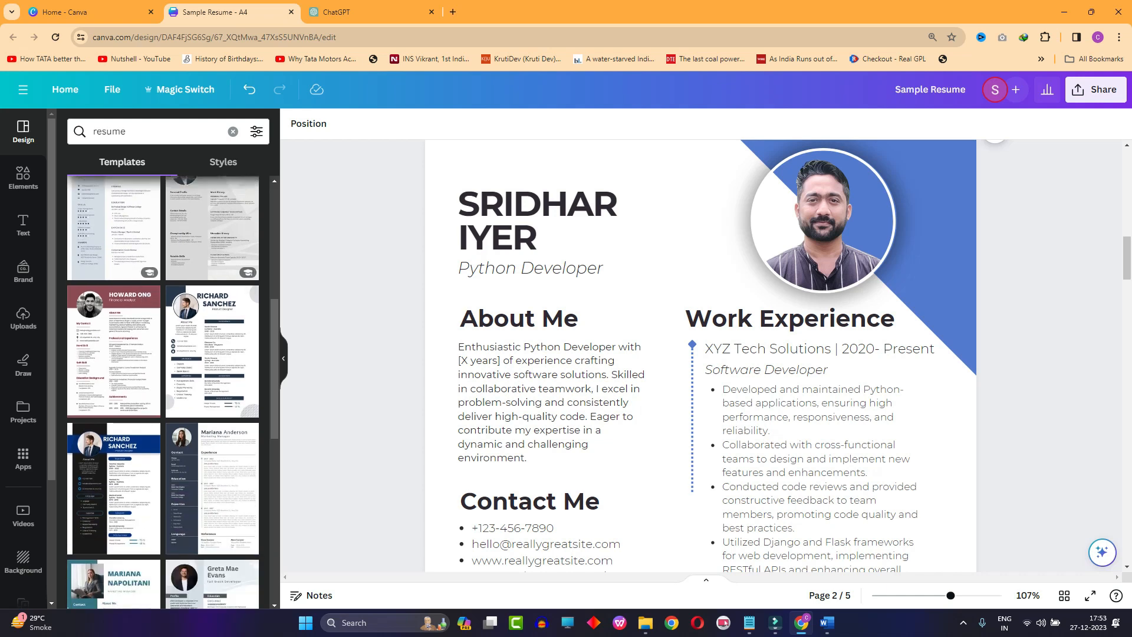
pyautogui.scroll(-2, 164, 391)
pyautogui.scroll(2, 213, 354)
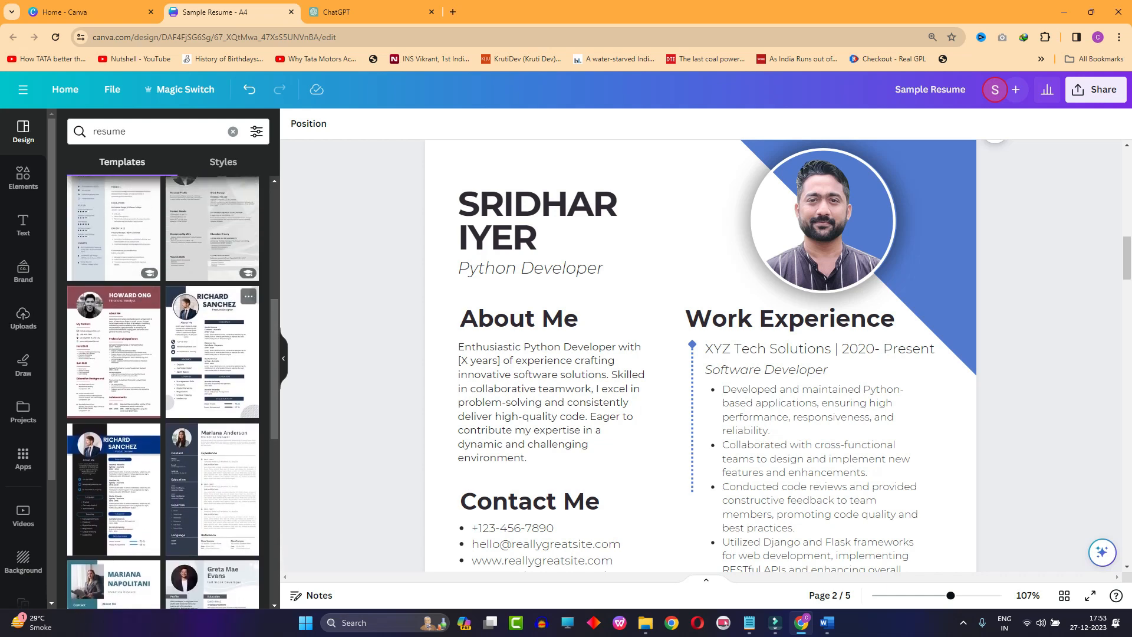
pyautogui.scroll(2, 163, 390)
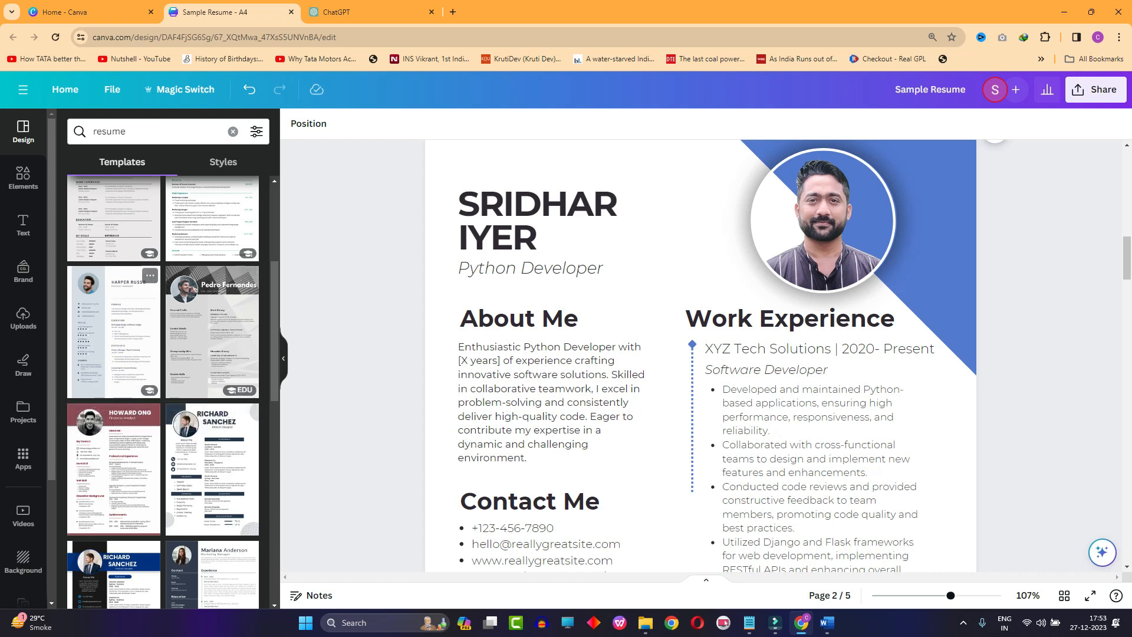
pyautogui.scroll(4, 213, 330)
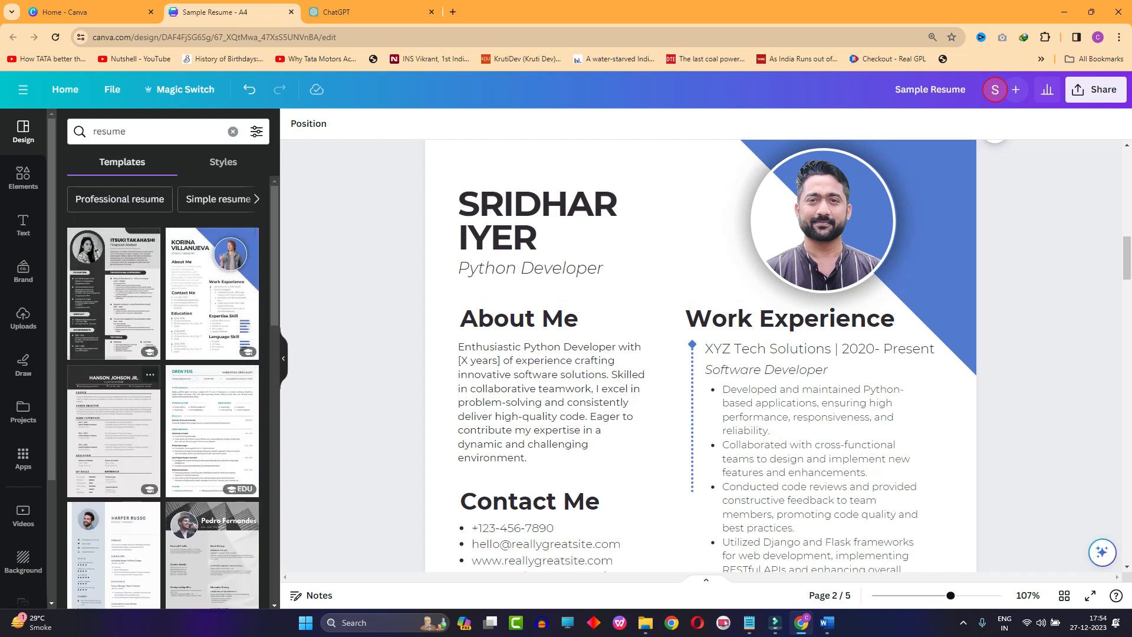
pyautogui.scroll(-2, 163, 389)
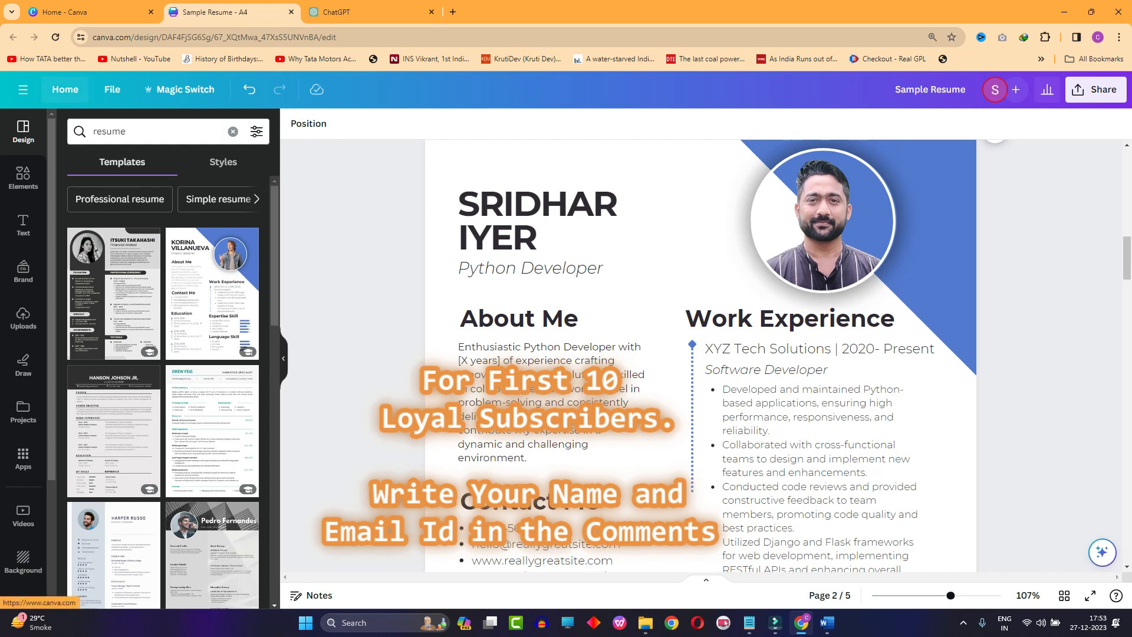
pyautogui.scroll(-6, 163, 389)
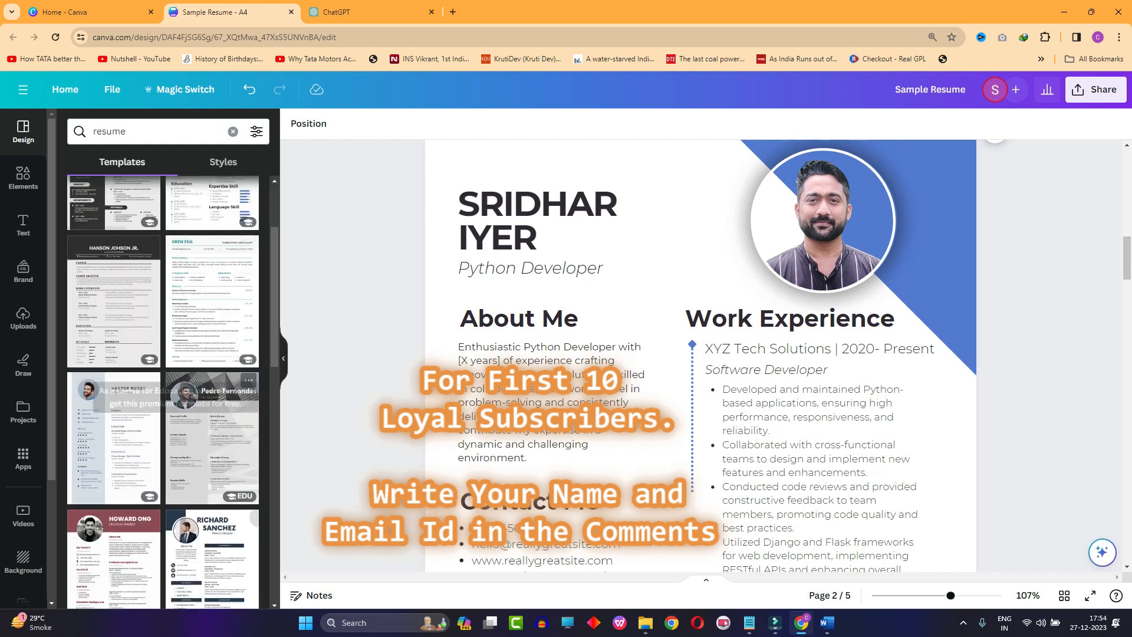
pyautogui.click(283, 359)
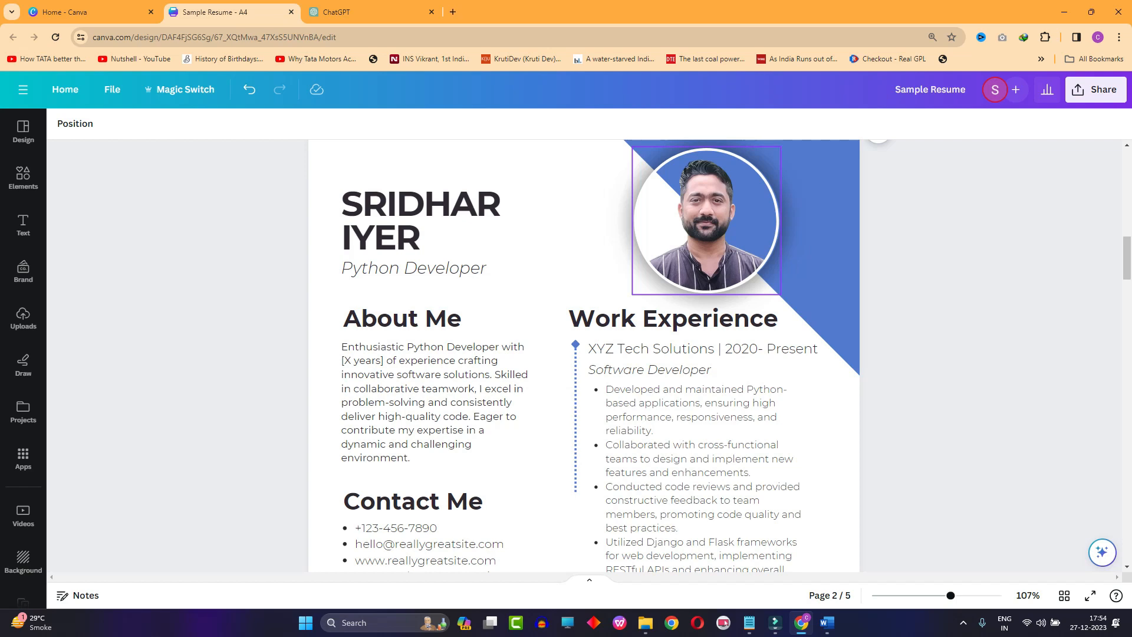
pyautogui.scroll(-2, 696, 354)
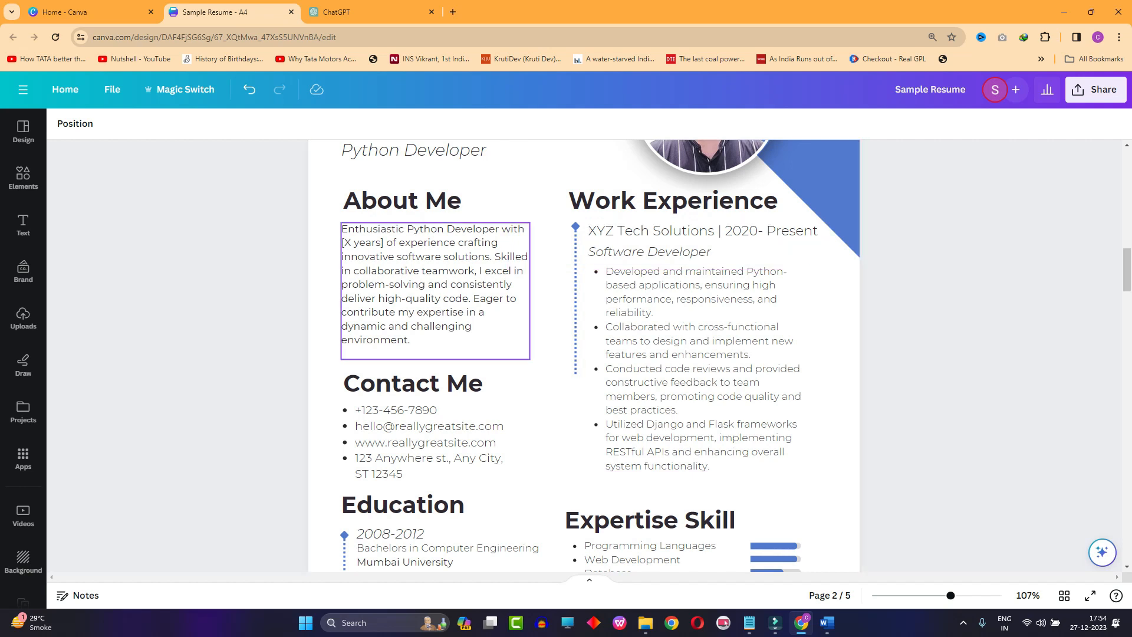
pyautogui.click(435, 291)
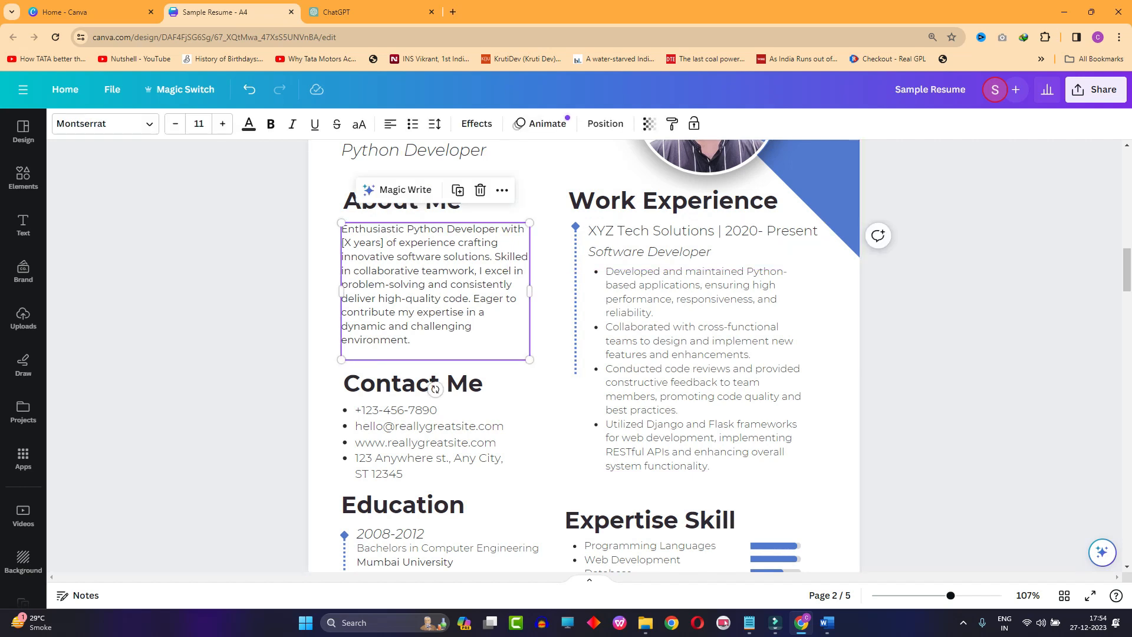
pyautogui.scroll(-1, 548, 295)
pyautogui.scroll(-2, 548, 295)
pyautogui.scroll(5, 549, 295)
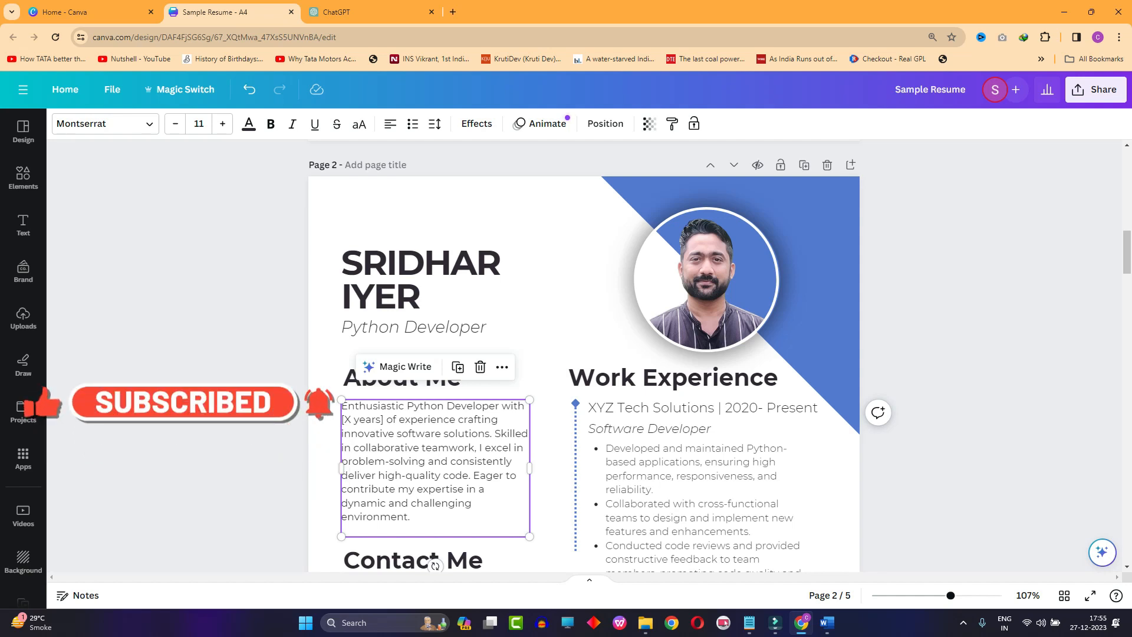
pyautogui.press('Escape')
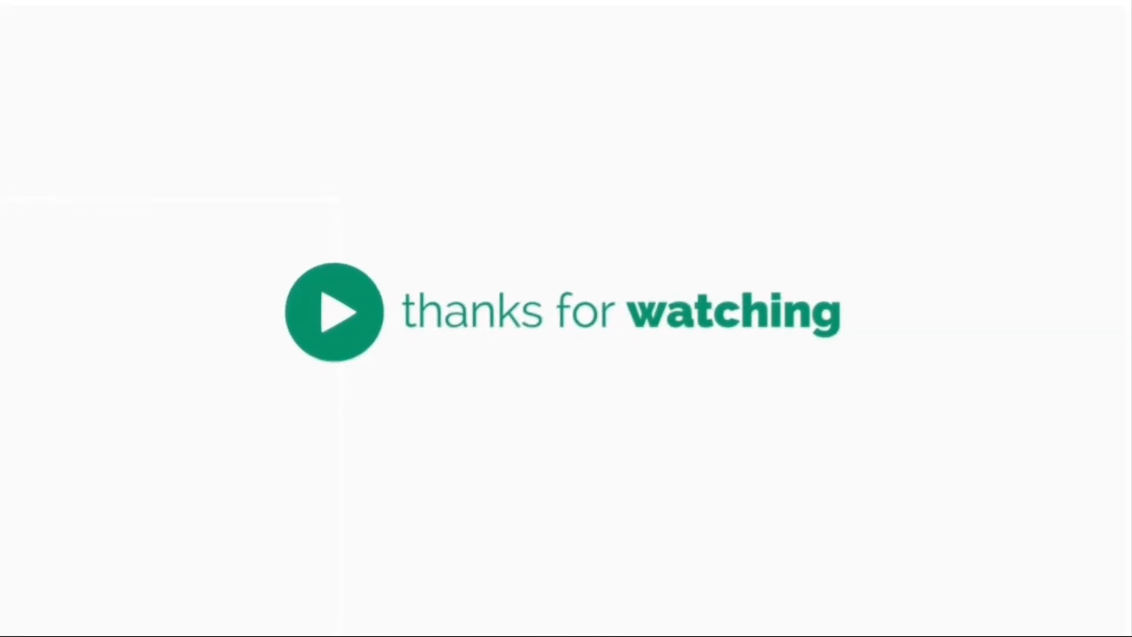